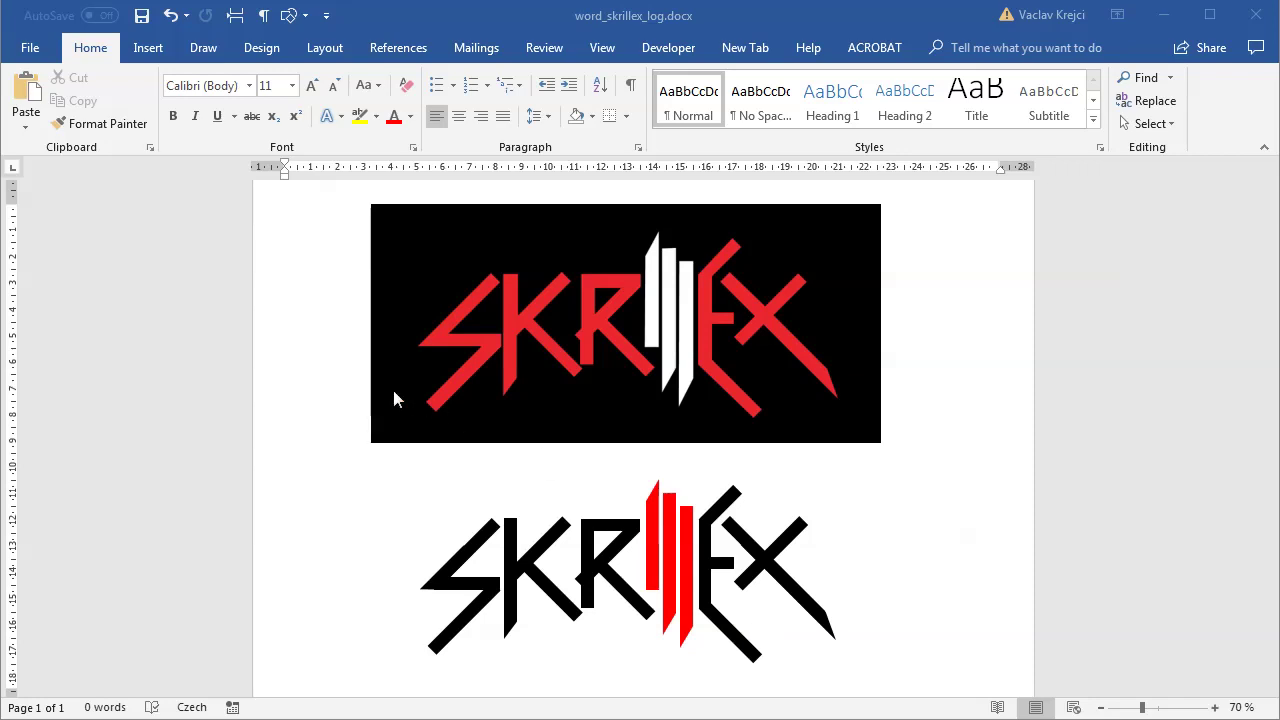
pyautogui.click(326, 371)
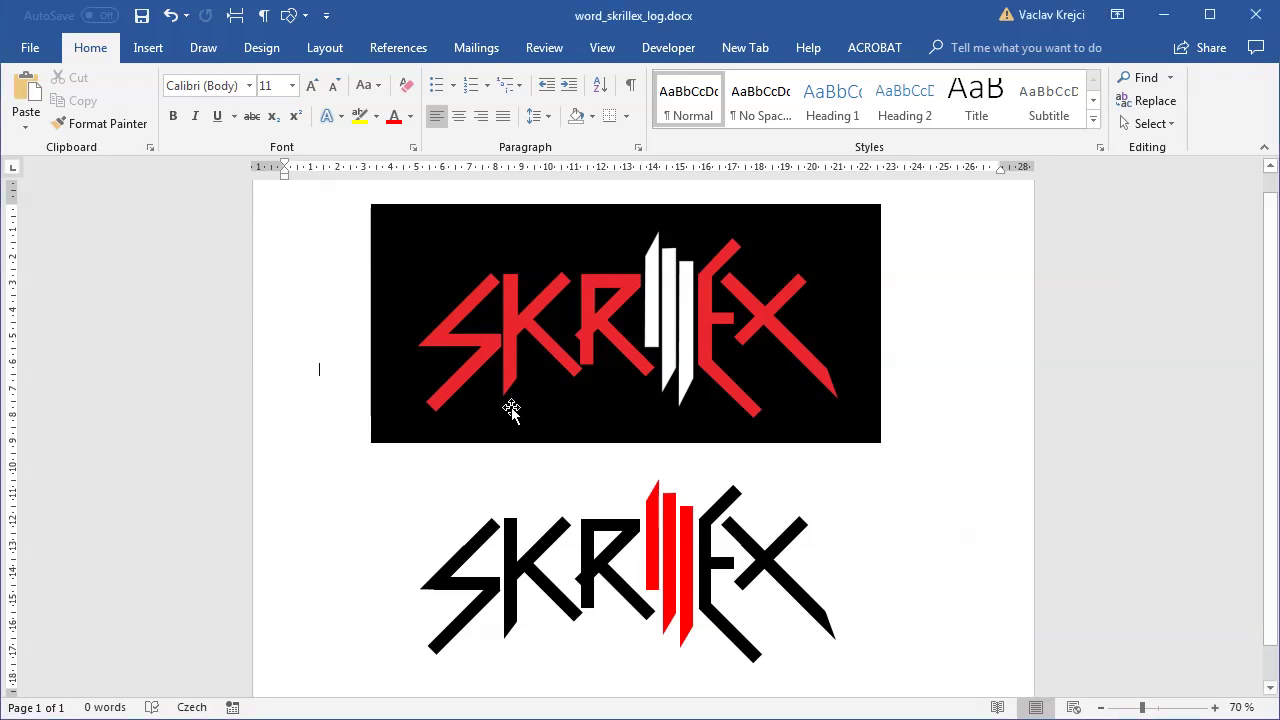
pyautogui.click(631, 334)
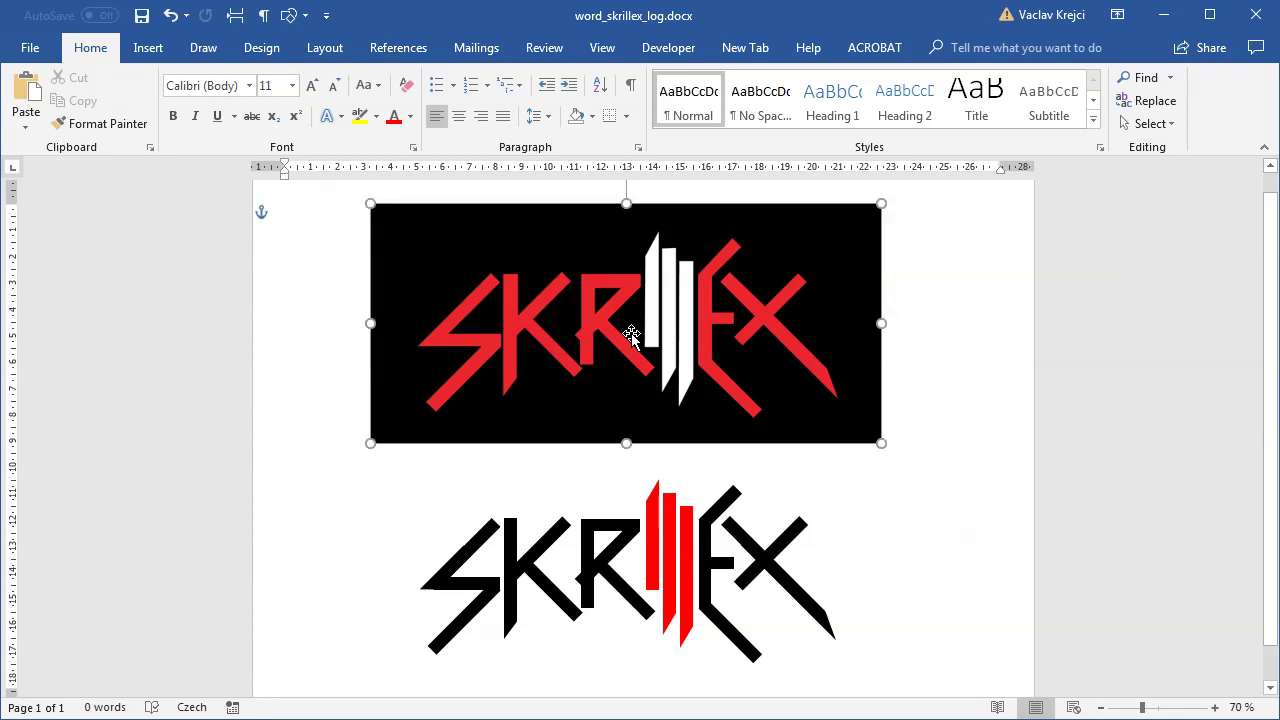
pyautogui.click(541, 532)
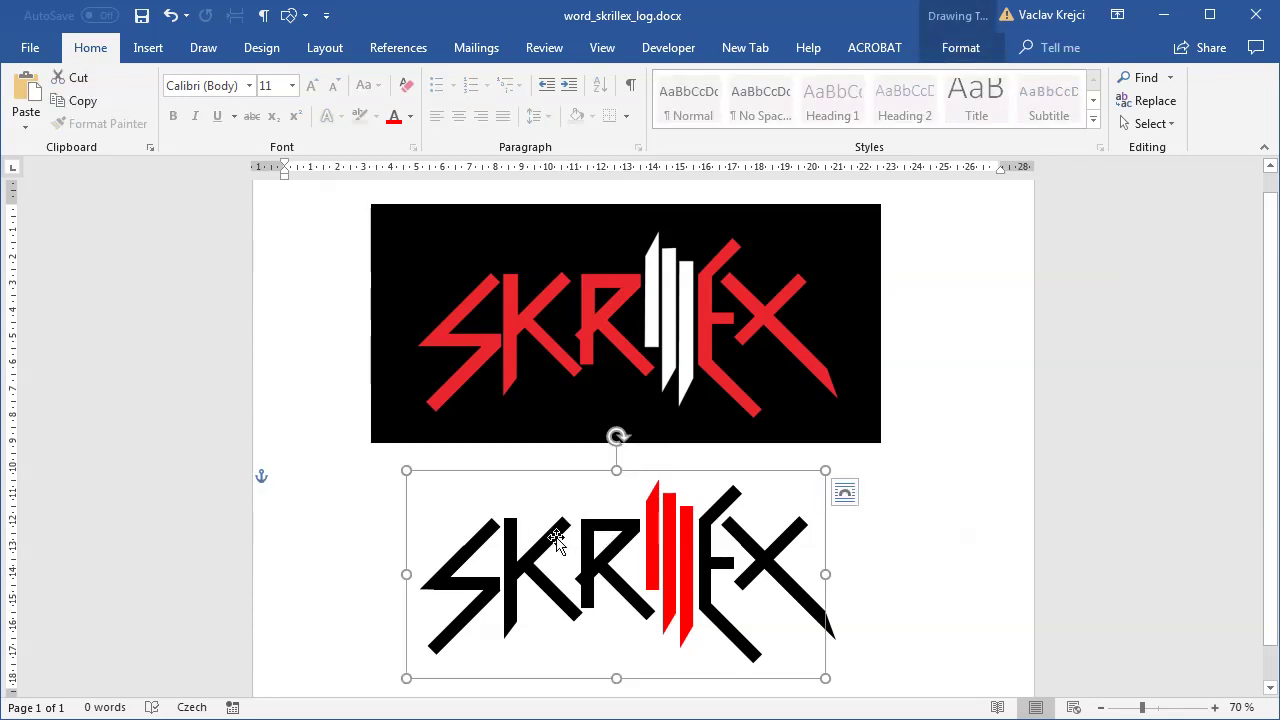
pyautogui.click(892, 557)
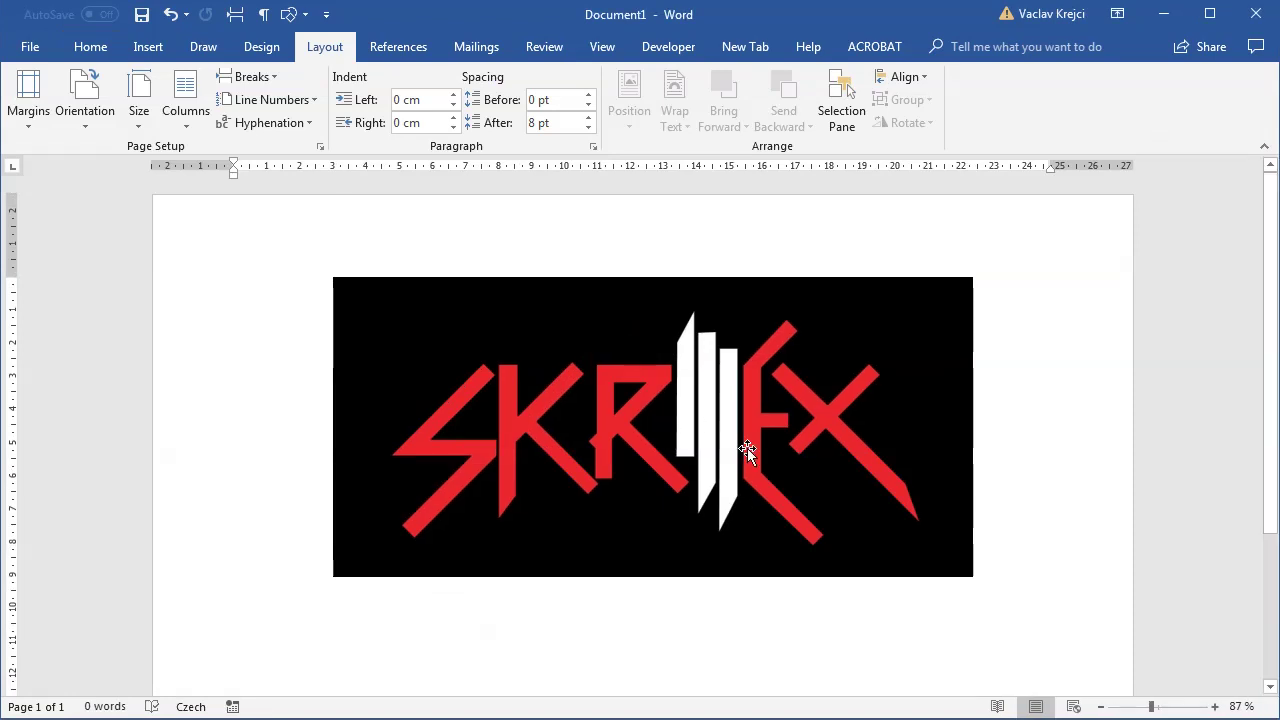
# Recolor the Skrillex logo picture with the light grey variation among the recolor options
pyautogui.click(711, 416)
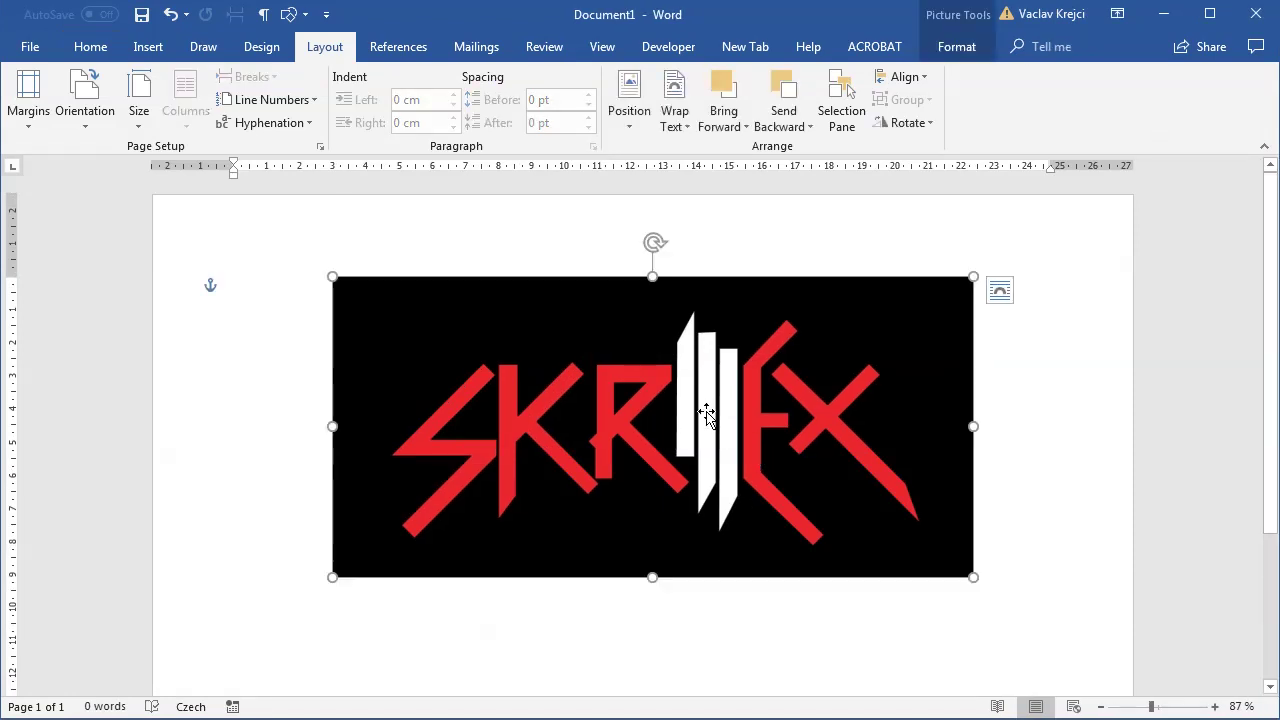
pyautogui.click(945, 46)
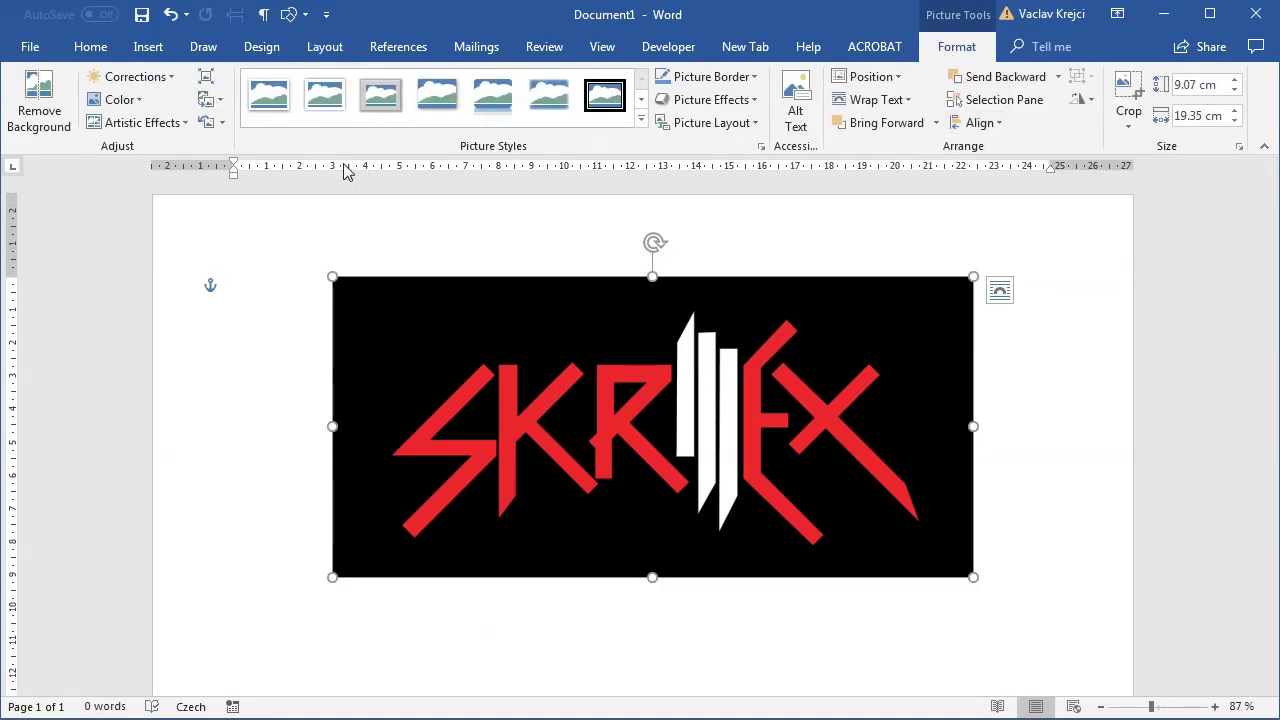
pyautogui.click(146, 79)
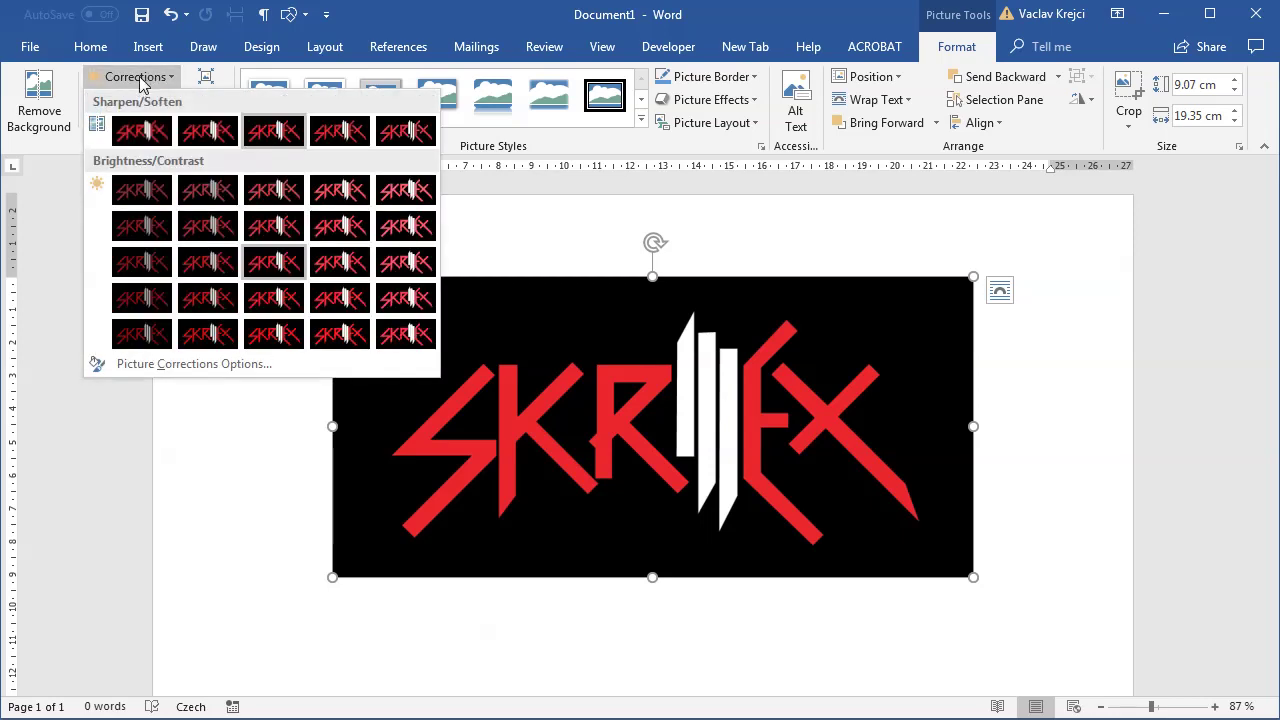
pyautogui.click(120, 99)
pyautogui.click(120, 99)
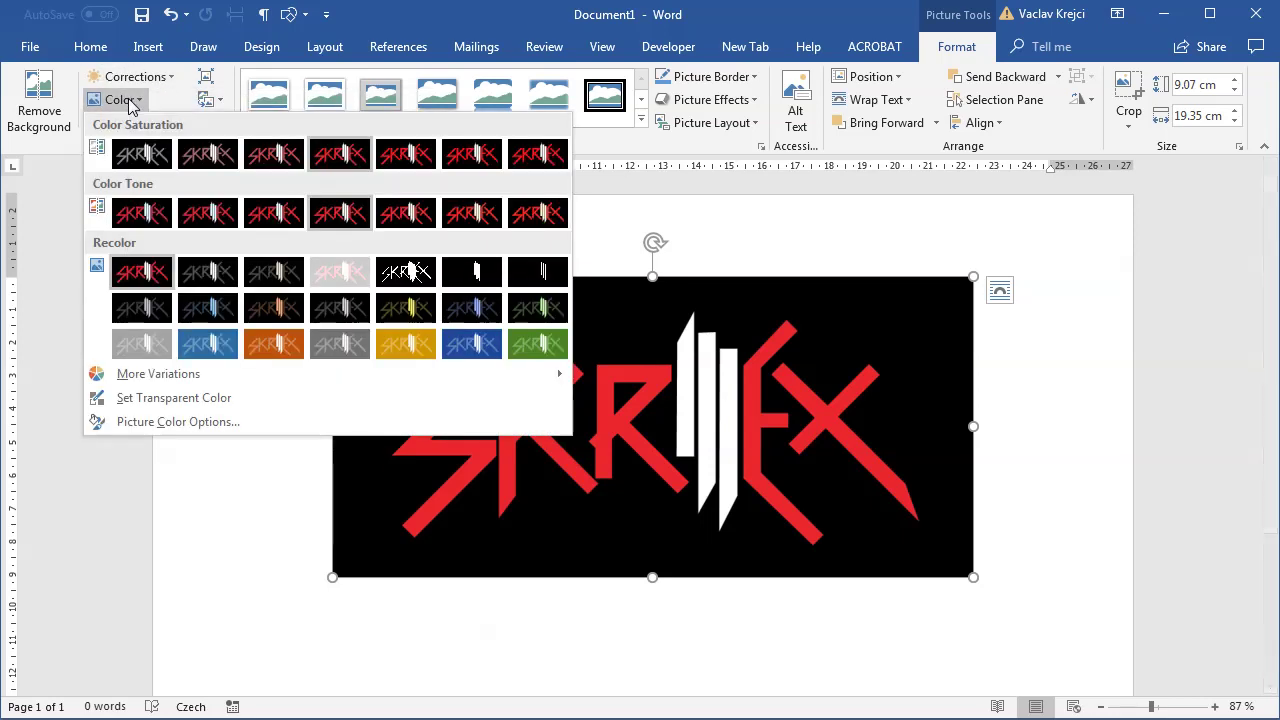
pyautogui.click(153, 342)
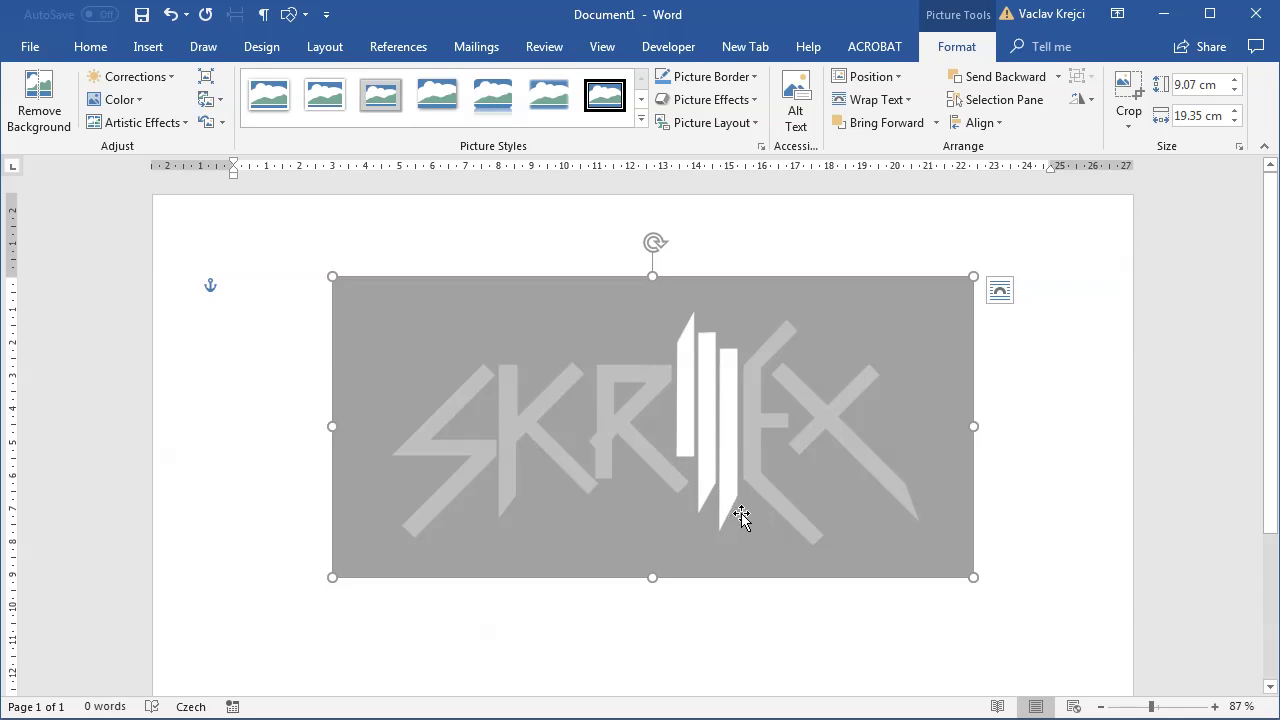
# Draw a Flowchart Manual Input shape about 3.31 cm high and 0.49 cm wide over the K's vertical stem
pyautogui.click(1172, 706)
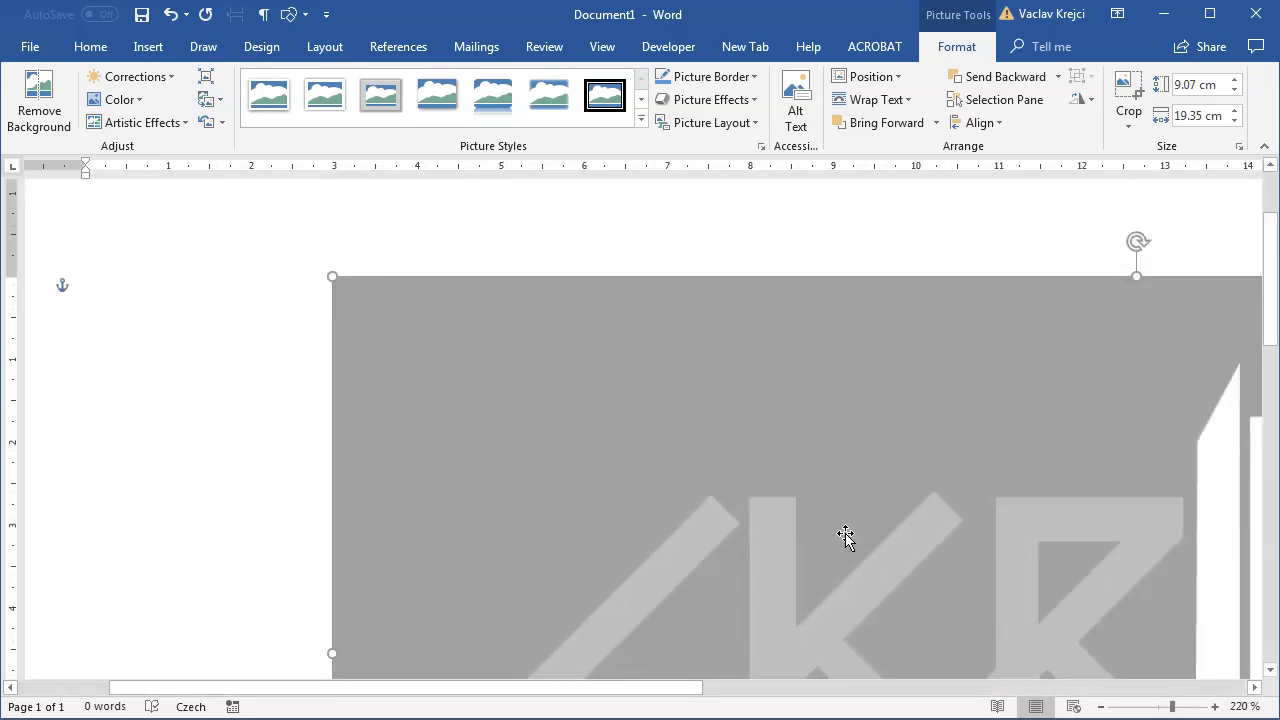
pyautogui.scroll(-3, 843, 535)
pyautogui.scroll(2, 843, 538)
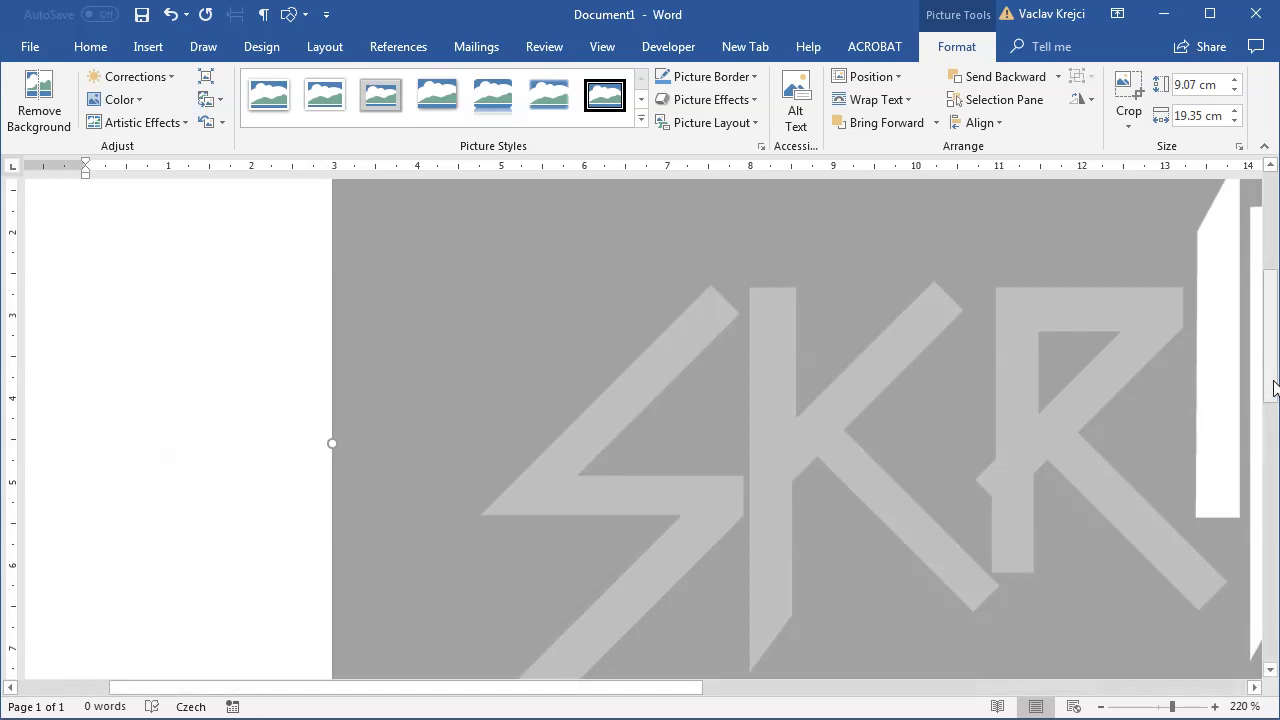
pyautogui.moveTo(1272, 385); pyautogui.dragTo(1271, 402)
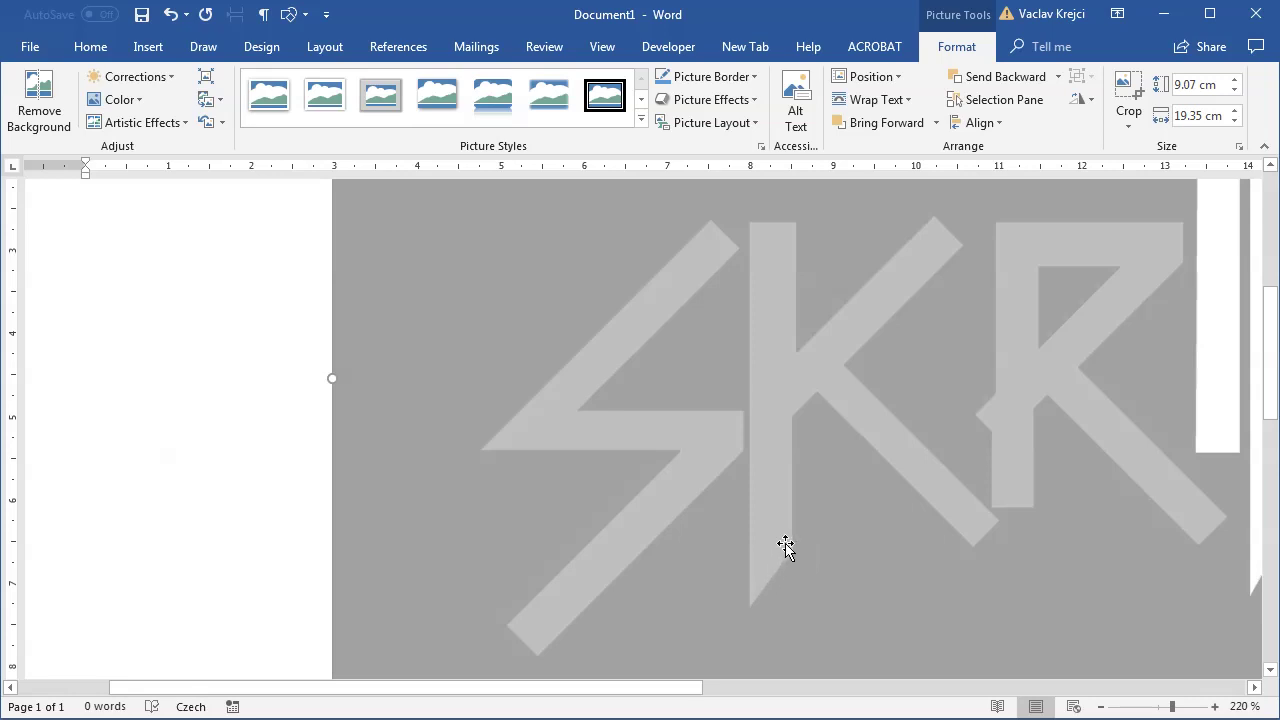
pyautogui.click(148, 47)
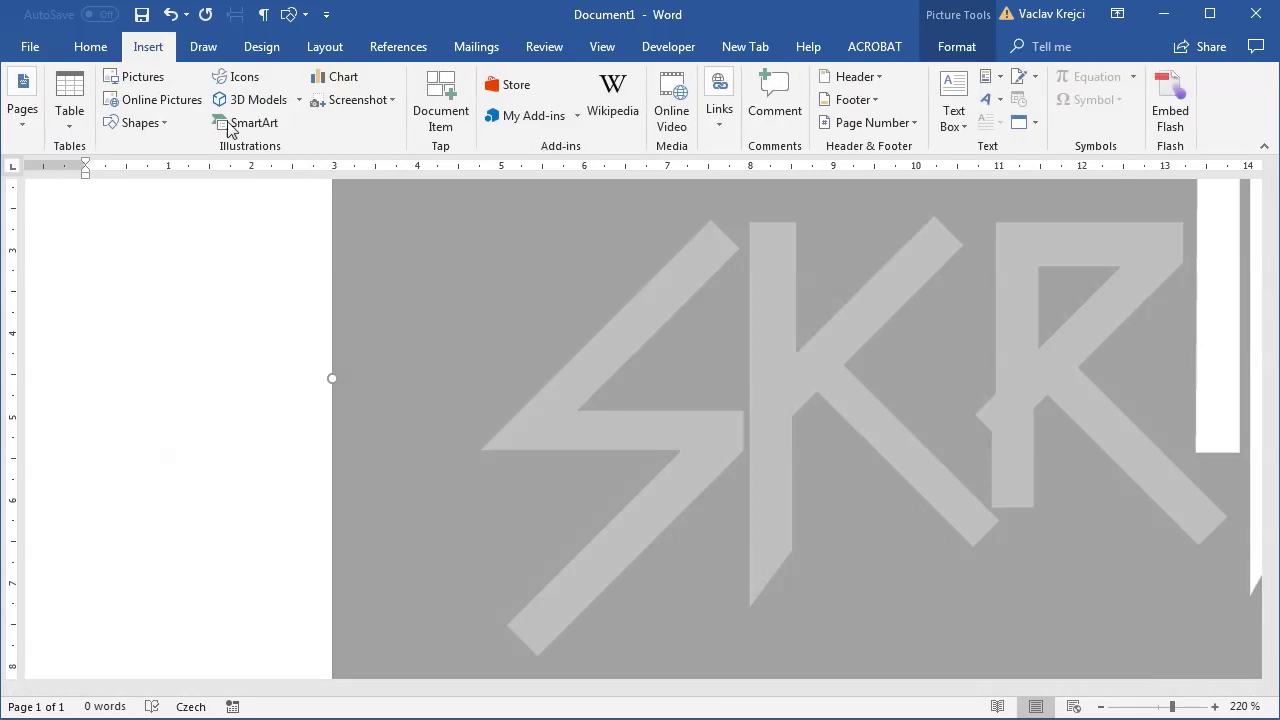
pyautogui.click(142, 123)
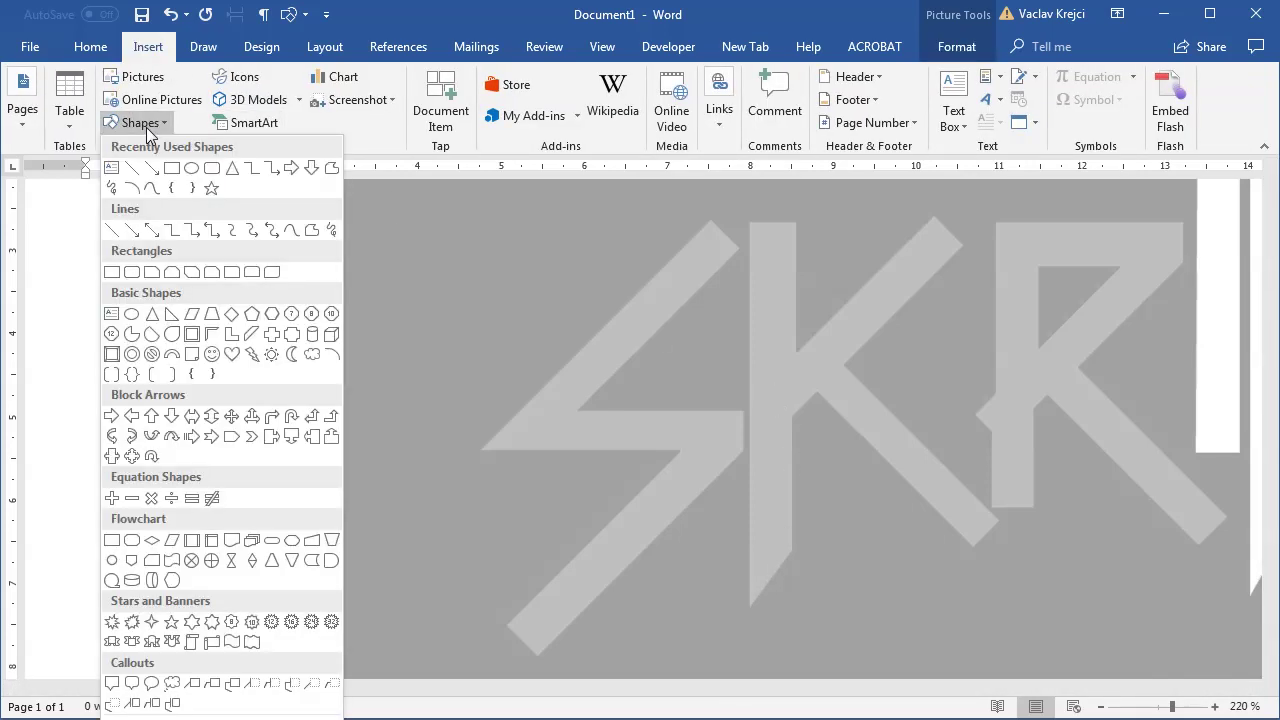
pyautogui.click(311, 543)
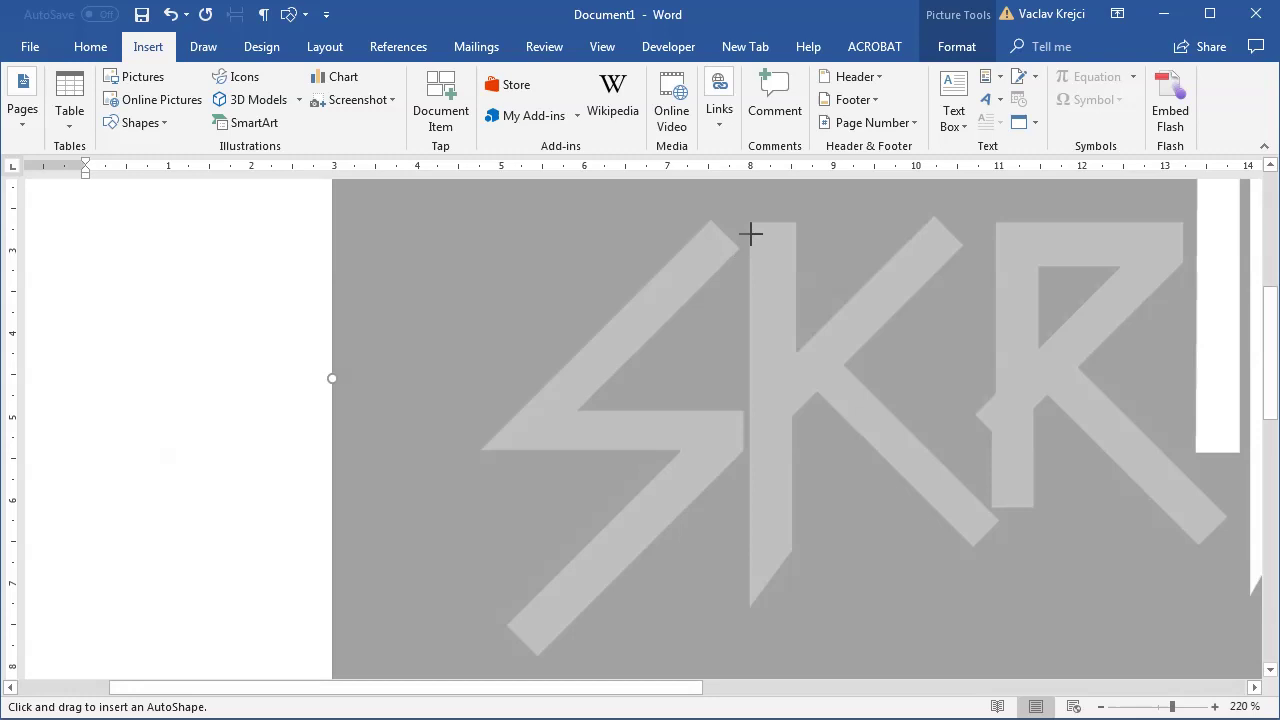
pyautogui.moveTo(751, 234); pyautogui.dragTo(792, 510)
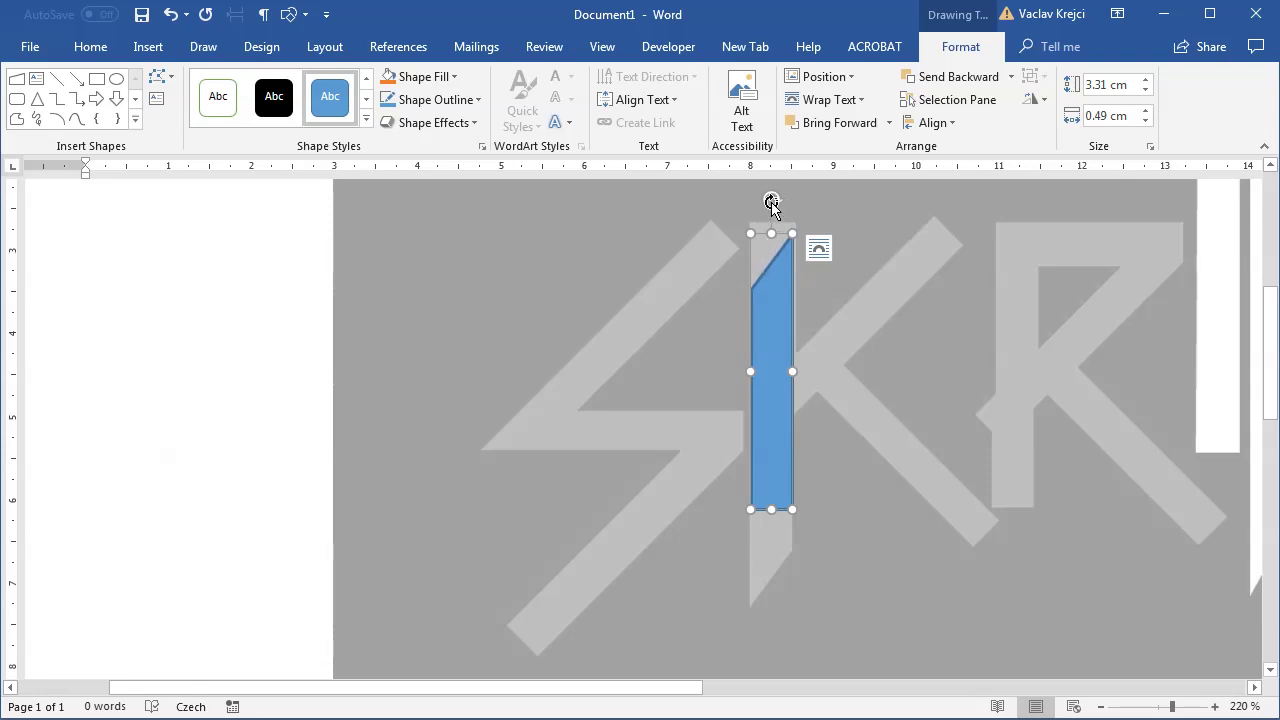
# Rotate the shape by 180°, shorten it to about 3.25 cm and fit it over the slanted lower end of the K's stem
pyautogui.moveTo(771, 201); pyautogui.dragTo(757, 514)
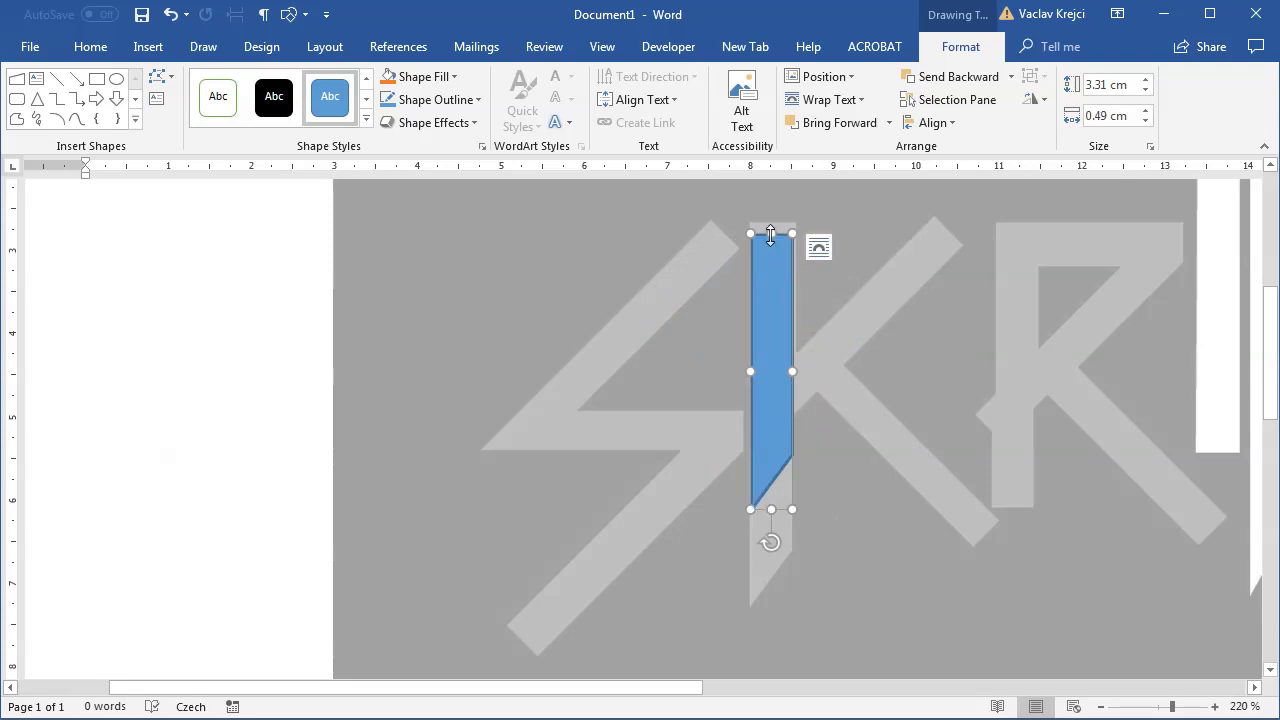
pyautogui.moveTo(778, 233); pyautogui.dragTo(766, 257)
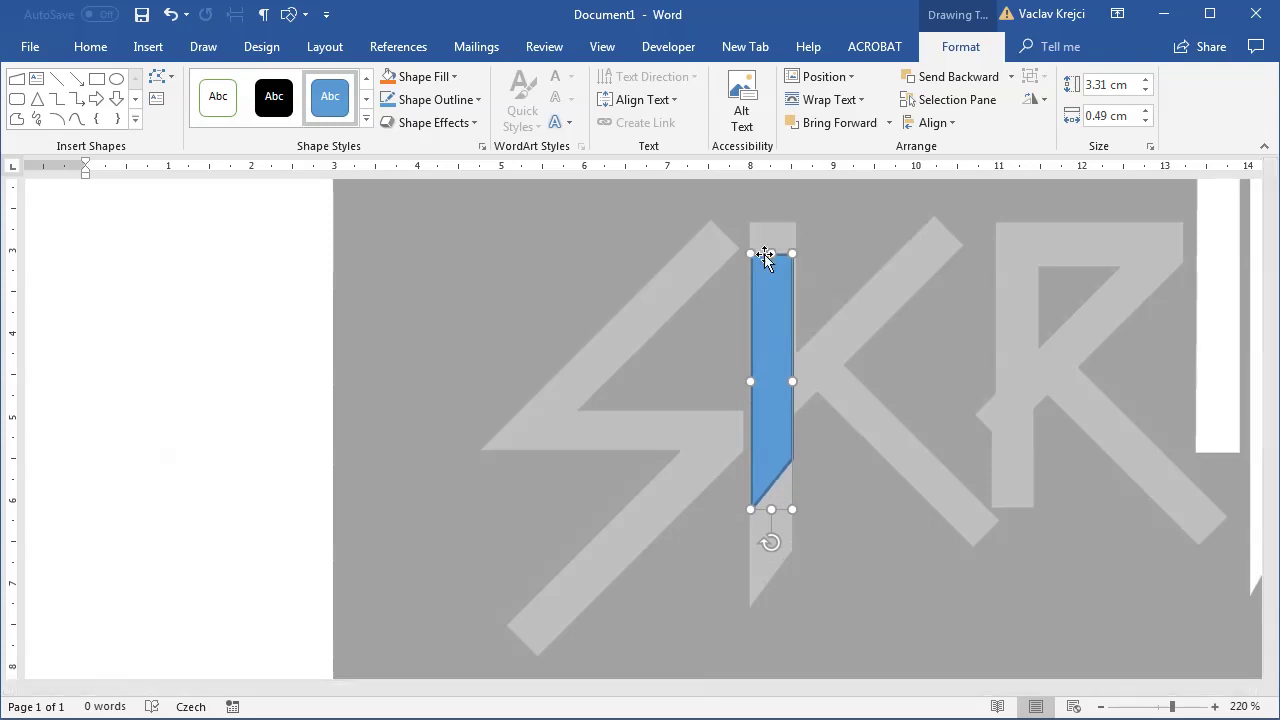
pyautogui.moveTo(771, 337); pyautogui.dragTo(772, 434)
pyautogui.moveTo(771, 344); pyautogui.dragTo(769, 329)
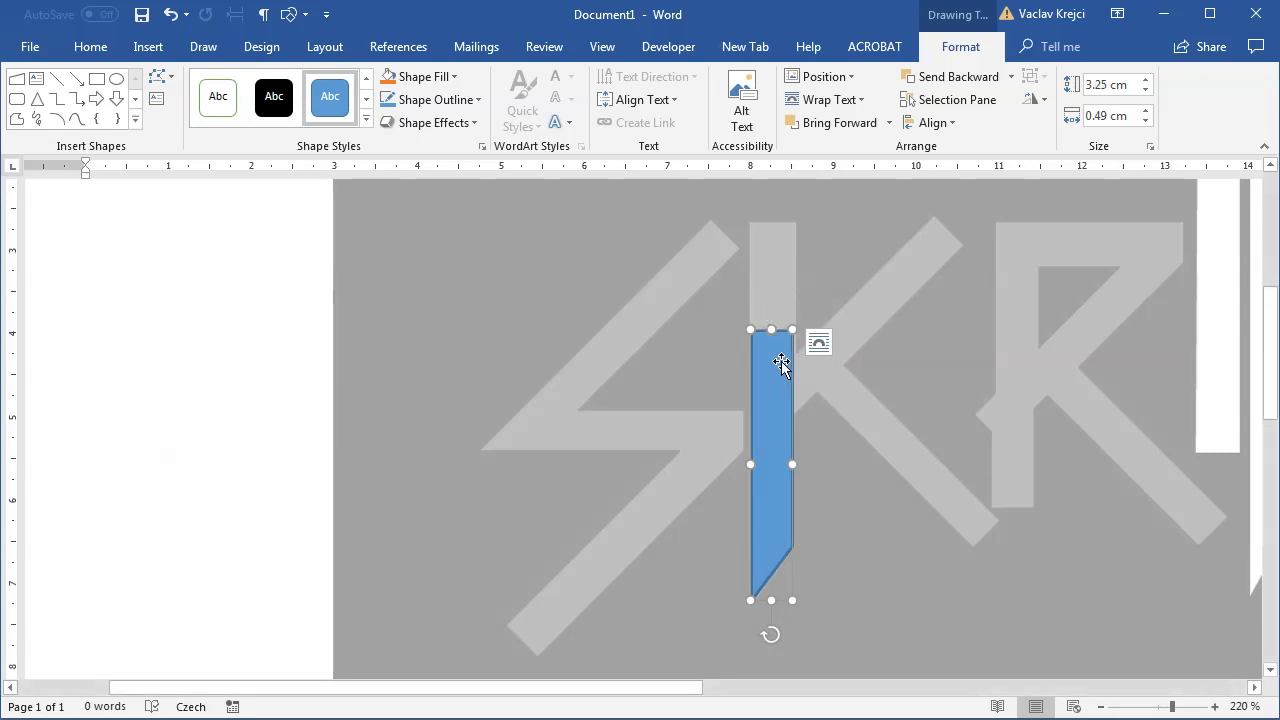
# Duplicate the slanted shape, align the copy with the upper end of the K's stem and change it to a Rectangle
pyautogui.hotkey('ctrl', 'c')
pyautogui.hotkey('ctrl', 'v')
pyautogui.moveTo(813, 405); pyautogui.dragTo(775, 261)
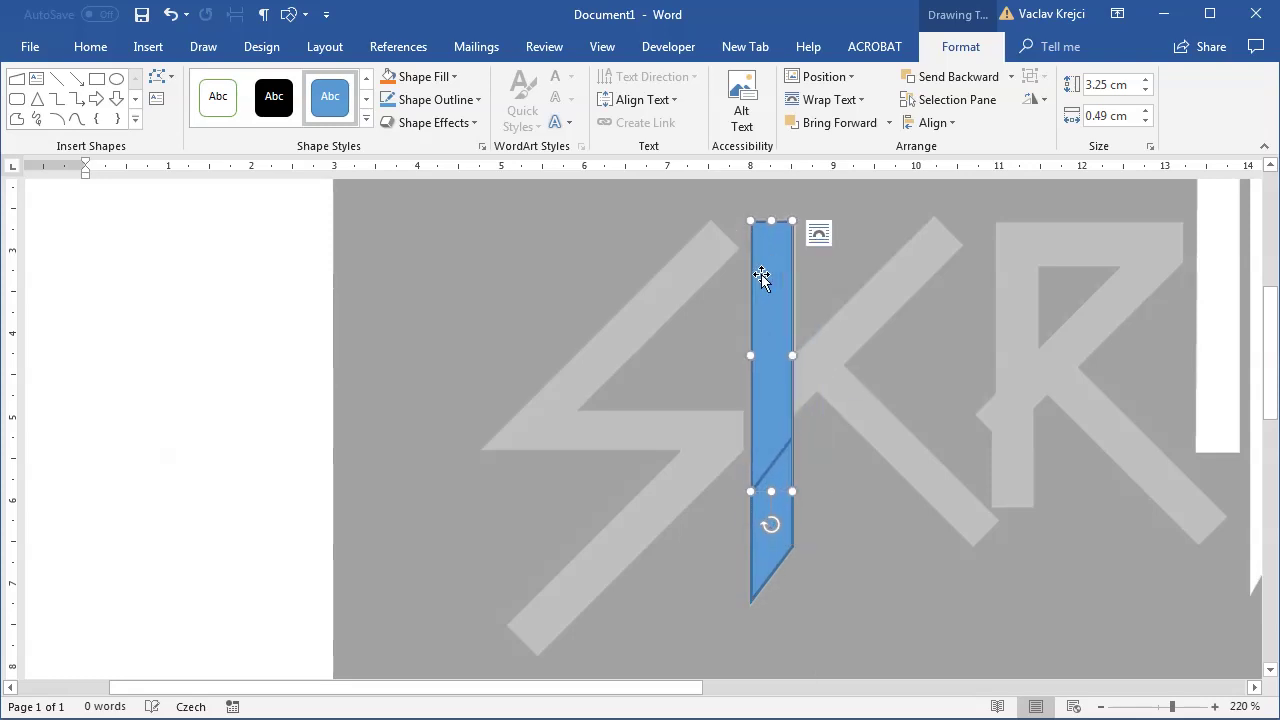
pyautogui.click(161, 79)
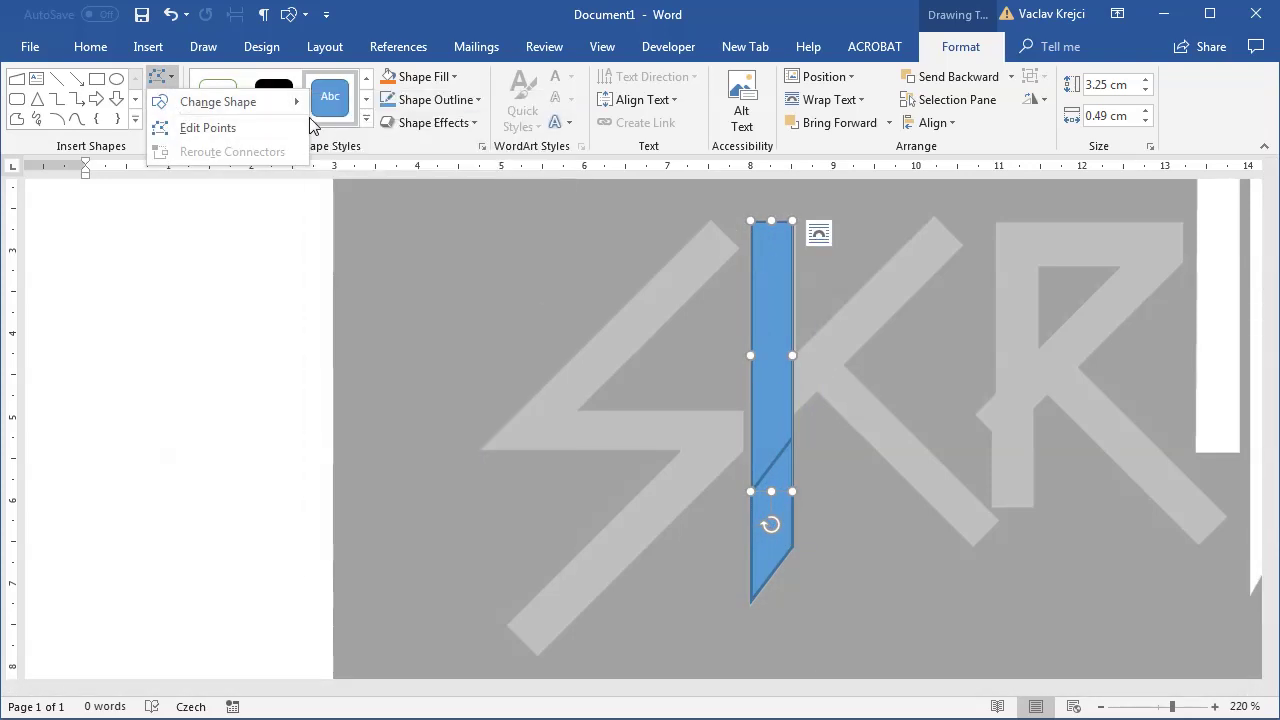
pyautogui.moveTo(284, 101)
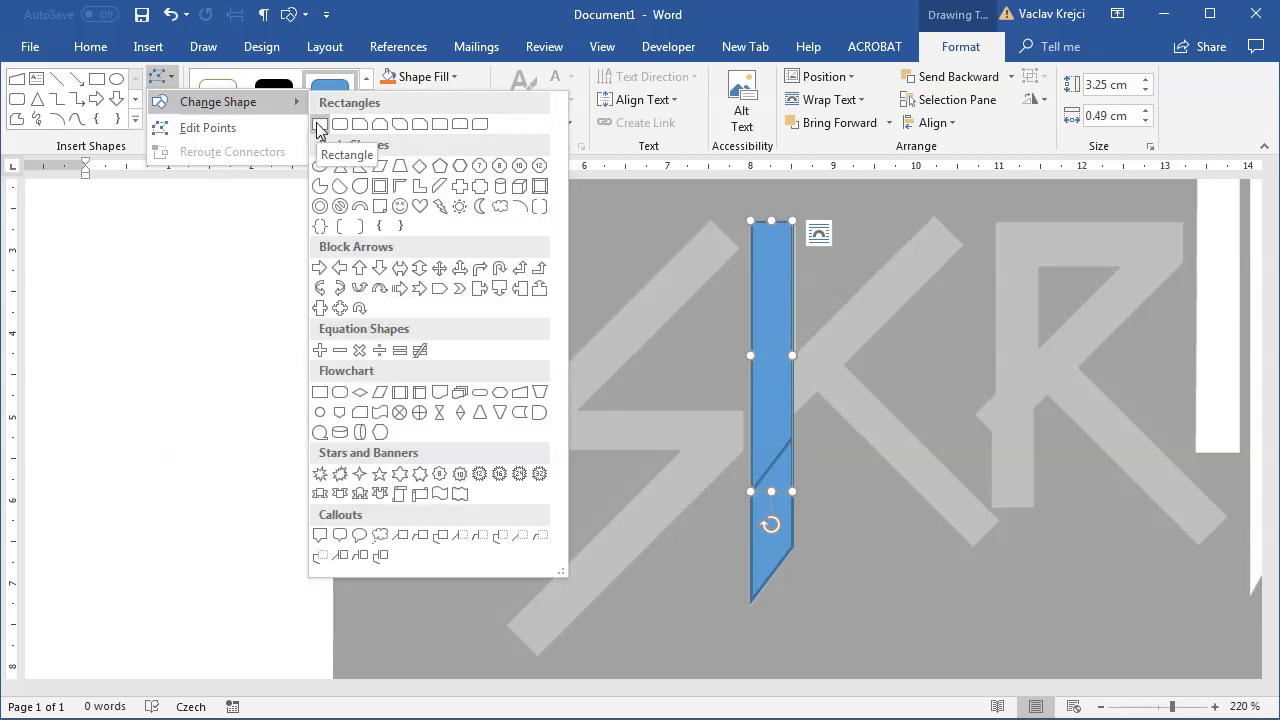
pyautogui.click(319, 126)
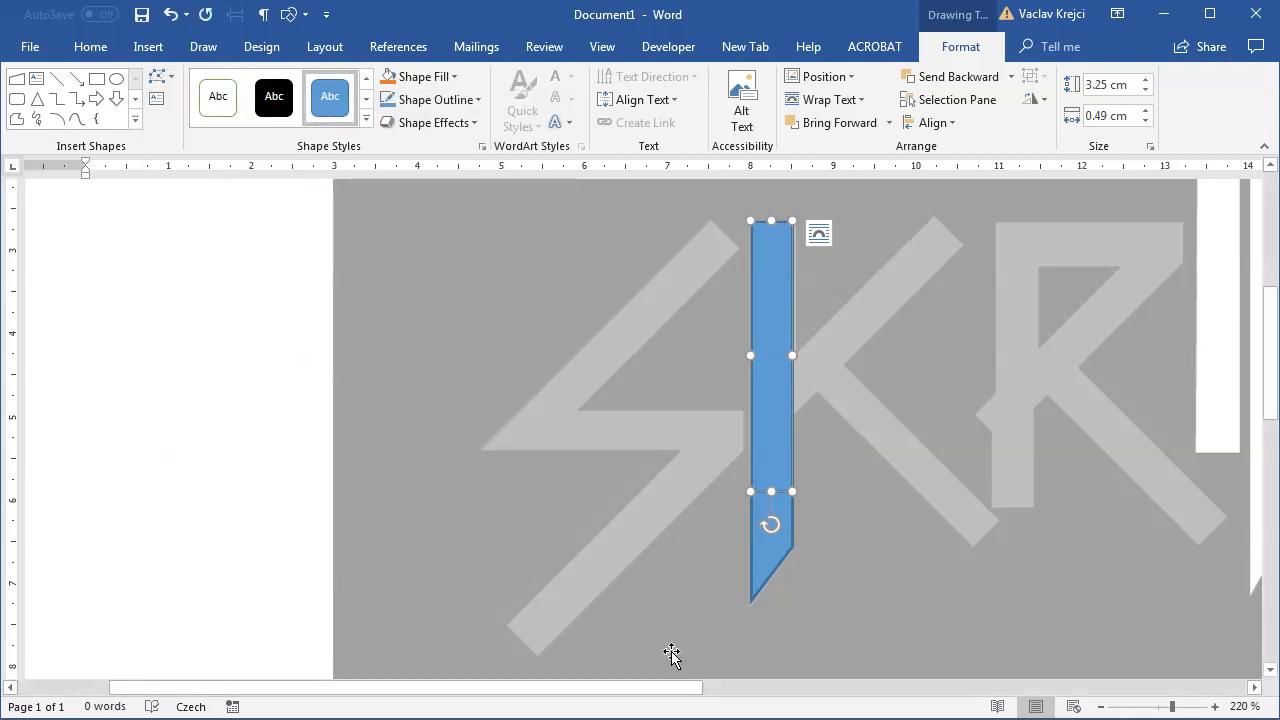
# Duplicate the stem rectangle, rotate the copy diagonally over the K's upper arm and shorten it to about 2.99 cm
pyautogui.moveTo(669, 687); pyautogui.dragTo(755, 687)
pyautogui.hotkey('ctrl', 'v')
pyautogui.moveTo(619, 431); pyautogui.dragTo(667, 399)
pyautogui.moveTo(674, 525); pyautogui.dragTo(617, 365)
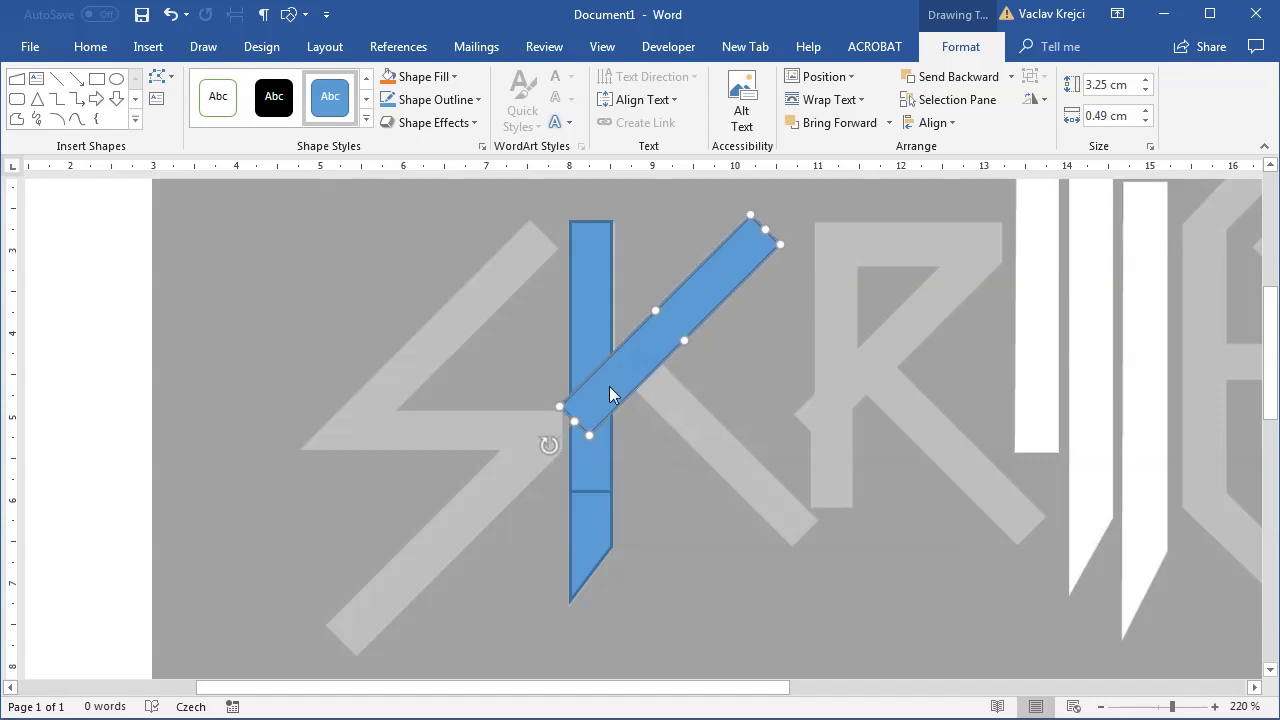
pyautogui.moveTo(576, 422); pyautogui.dragTo(590, 407)
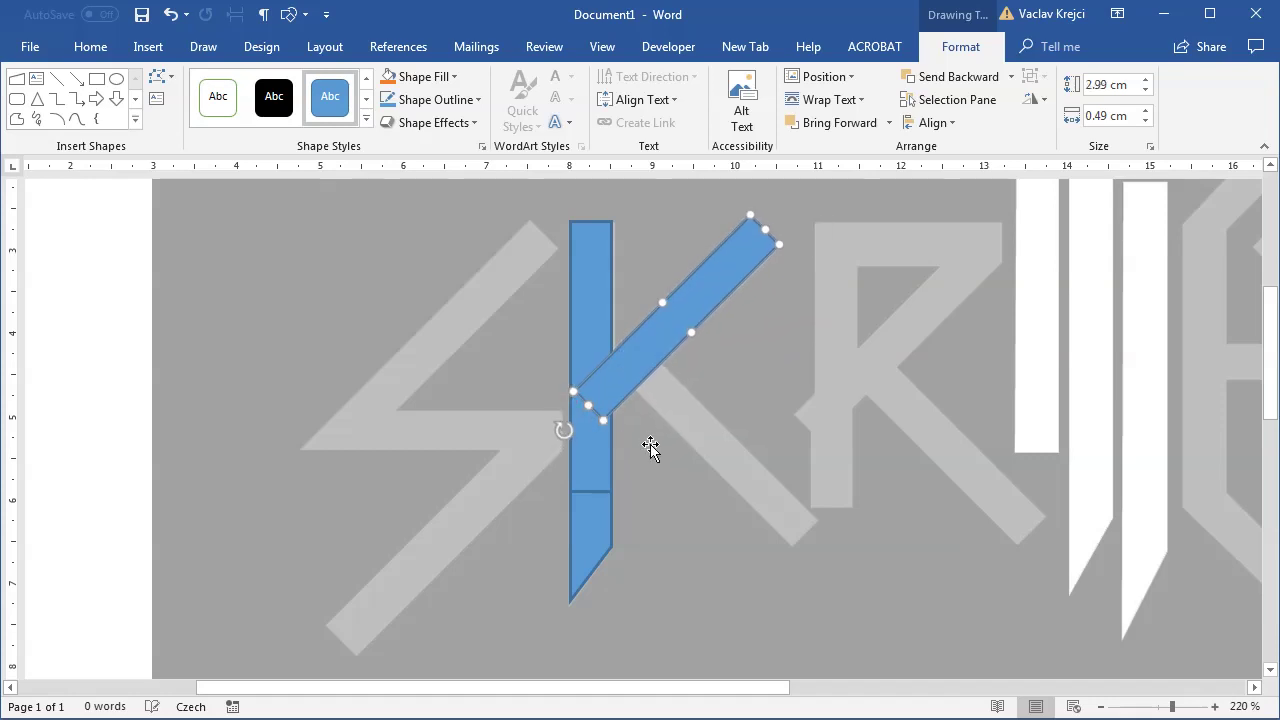
# Duplicate the upper arm rectangle, rotate the copy to the opposite diagonal and fine-position it over the K's lower arm
pyautogui.hotkey('ctrl', 'c')
pyautogui.hotkey('ctrl', 'v')
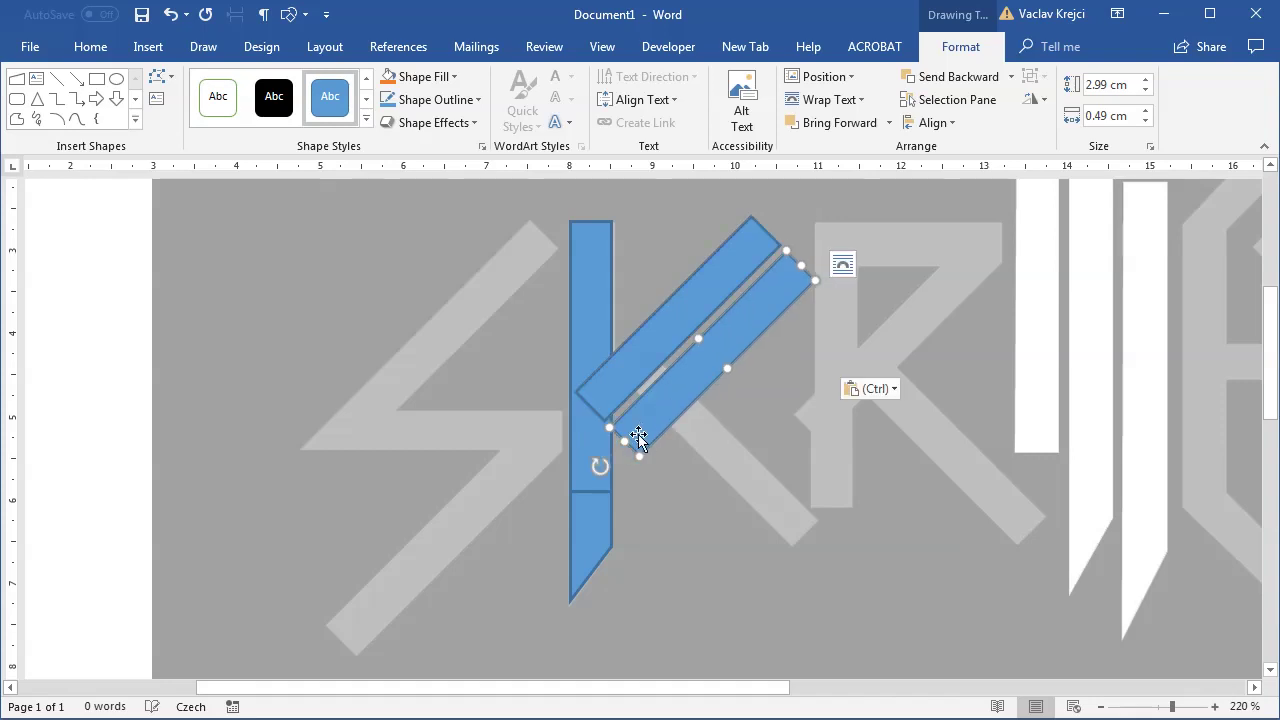
pyautogui.moveTo(603, 455); pyautogui.dragTo(666, 278)
pyautogui.moveTo(683, 329); pyautogui.dragTo(703, 424)
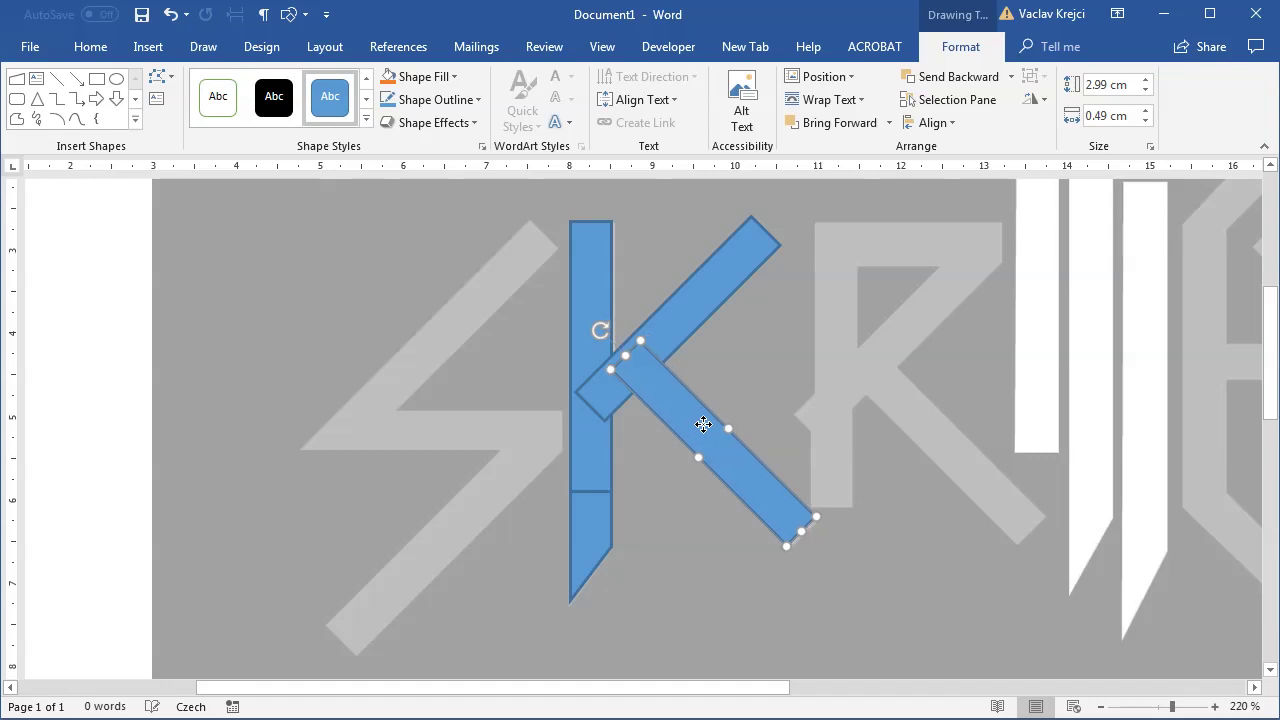
pyautogui.hotkey('ctrl', 'Down')
pyautogui.hotkey('ctrl', 'Down')
pyautogui.hotkey('ctrl', 'Down')
pyautogui.hotkey('ctrl', 'Down')
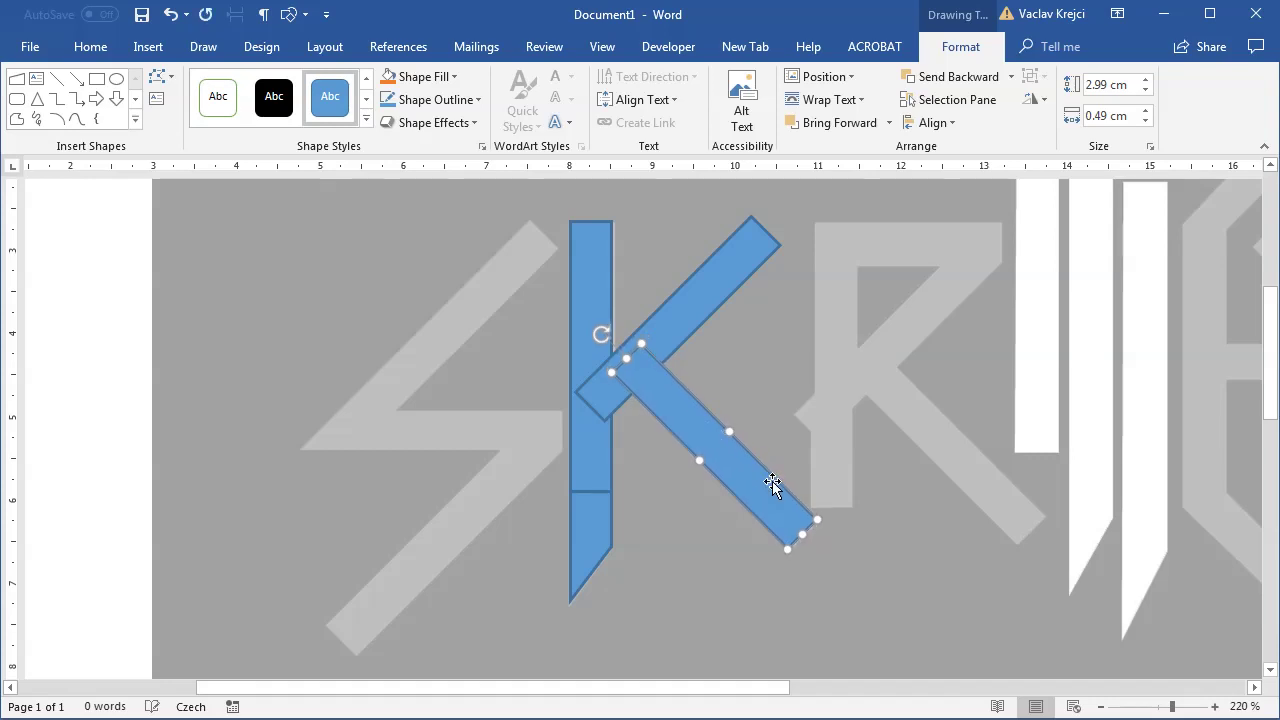
pyautogui.hotkey('ctrl', 'Right')
pyautogui.hotkey('ctrl', 'Right')
# Copy the K's stem rectangle onto the R's vertical stem and lengthen it downward to about 3.41 cm
pyautogui.moveTo(757, 690); pyautogui.dragTo(833, 690)
pyautogui.hotkey('ctrl', 'v')
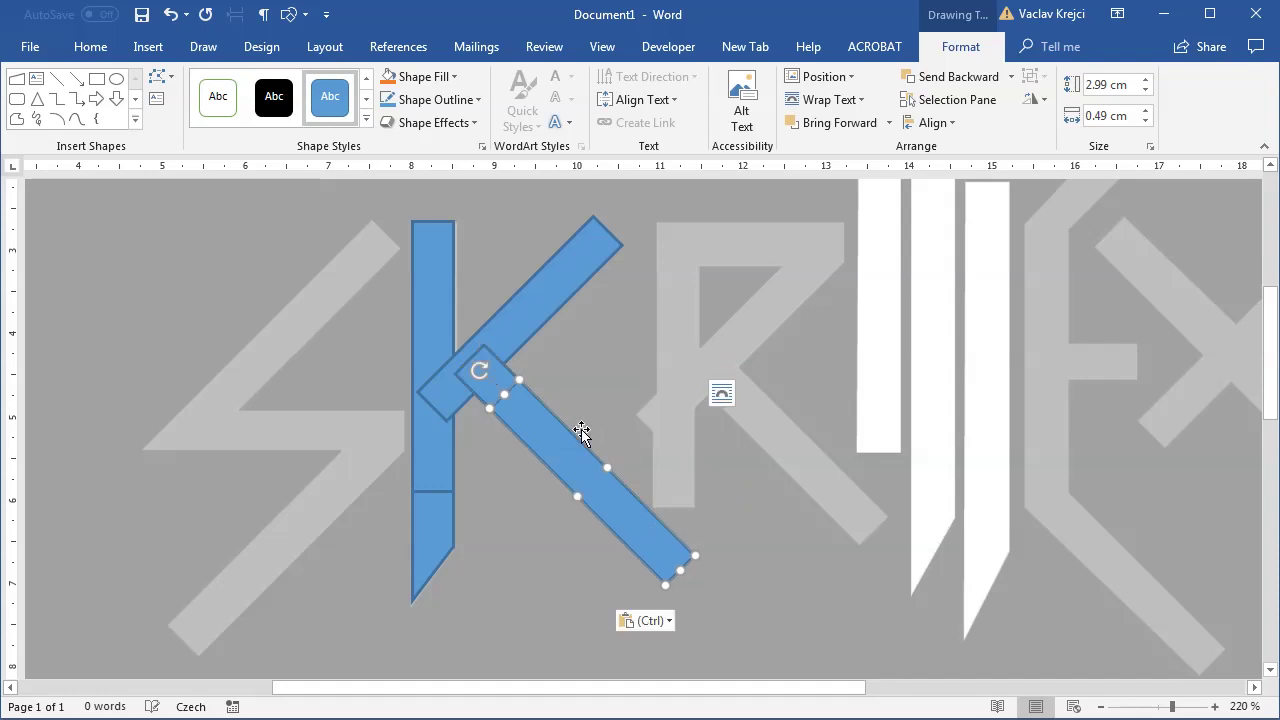
pyautogui.hotkey('ctrl', 'z')
pyautogui.click(452, 320)
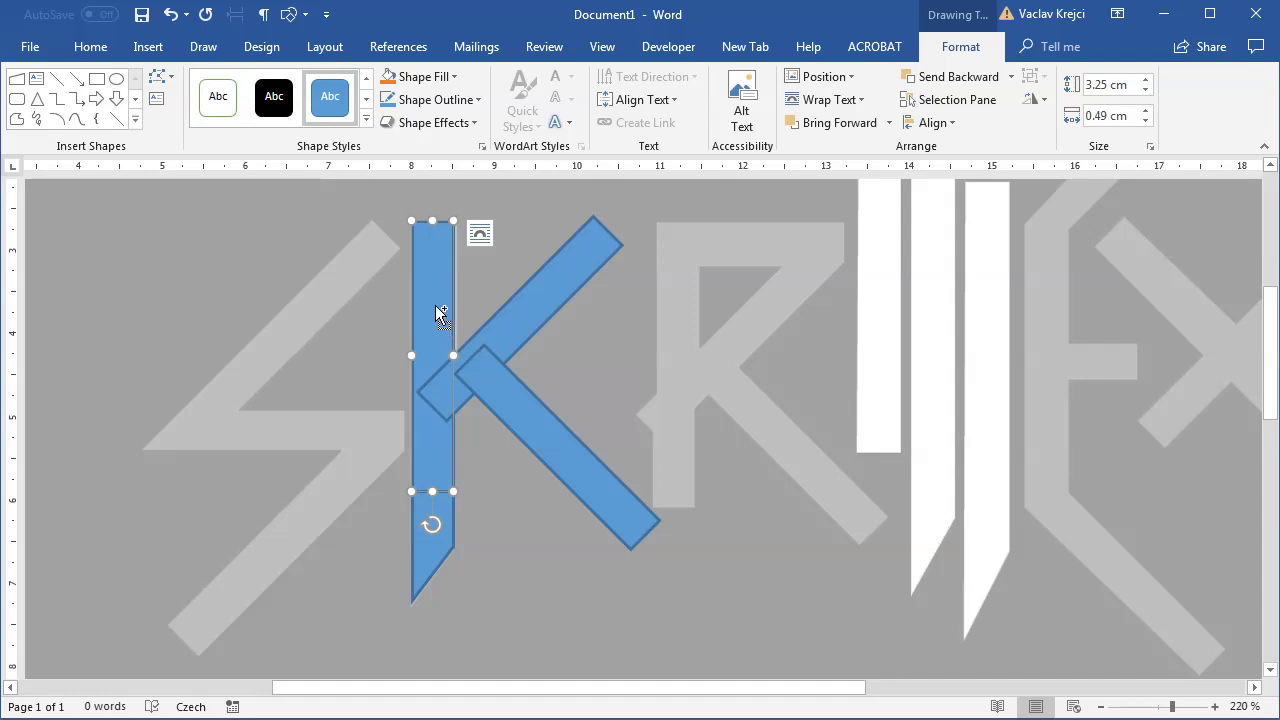
pyautogui.moveTo(437, 313); pyautogui.dragTo(670, 312)
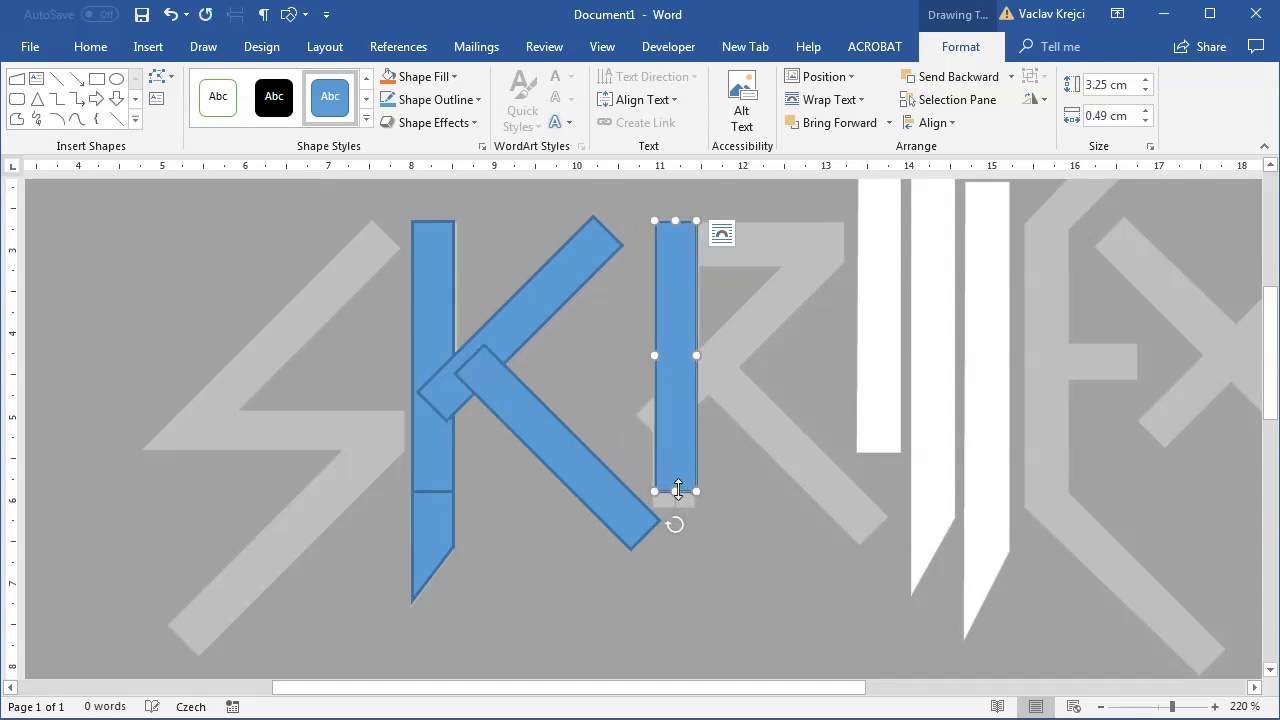
pyautogui.moveTo(676, 491); pyautogui.dragTo(675, 504)
# Copy the K's two diagonal bars onto the R's diagonals and shorten the leg bar to about 2.8 cm
pyautogui.moveTo(530, 317); pyautogui.dragTo(630, 329)
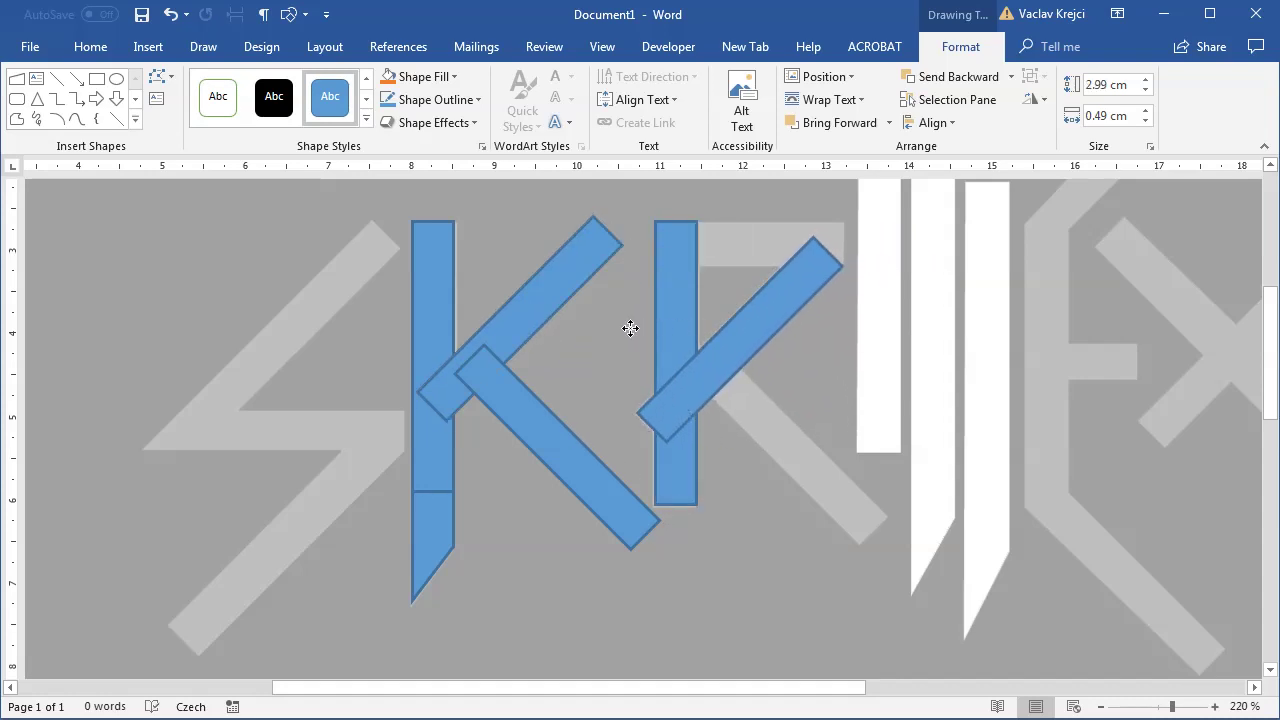
pyautogui.moveTo(543, 447); pyautogui.dragTo(696, 430)
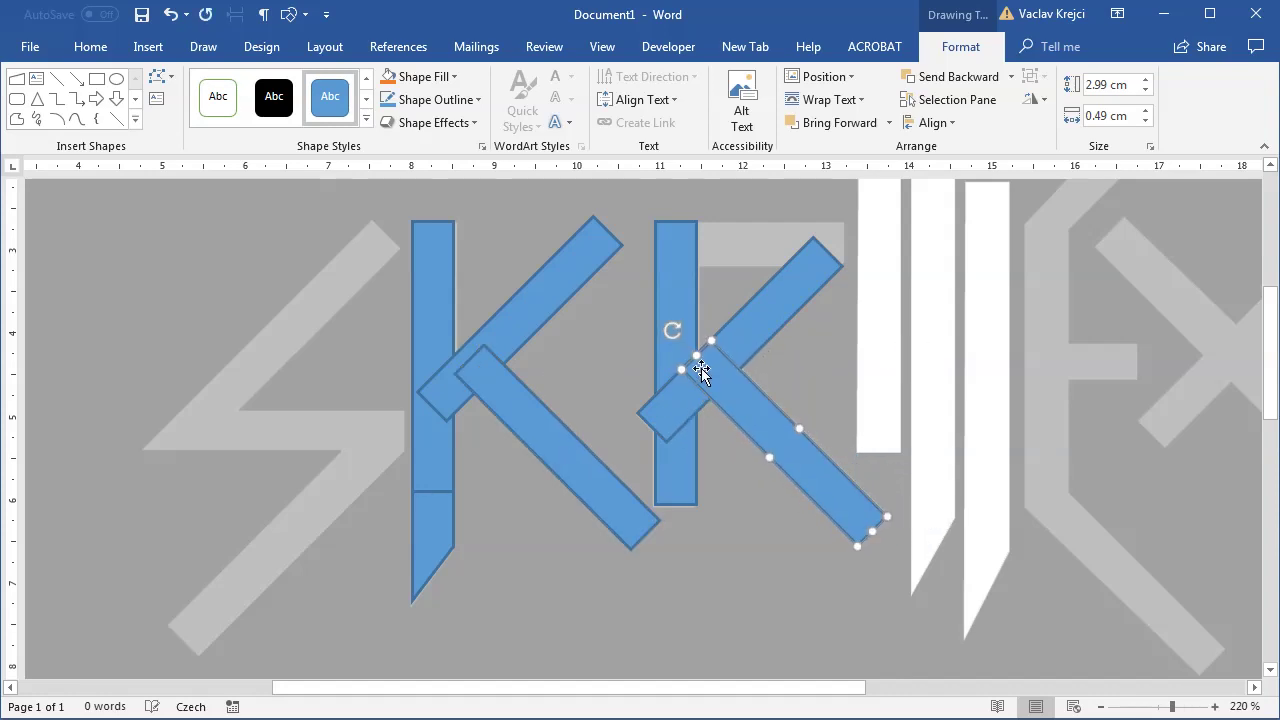
pyautogui.moveTo(695, 356); pyautogui.dragTo(708, 365)
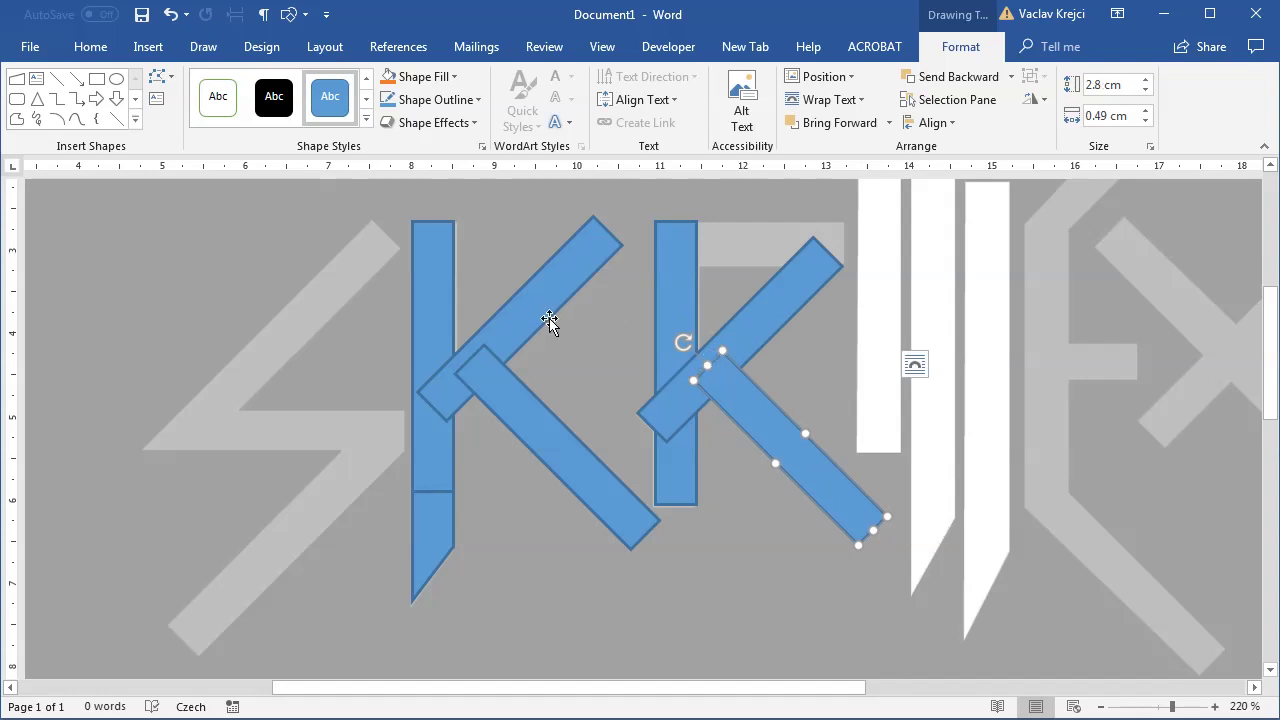
# Duplicate the R's vertical stem rectangle as the starting piece for the R's top bar
pyautogui.click(687, 290)
pyautogui.hotkey('ctrl', 'c')
pyautogui.hotkey('ctrl', 'v')
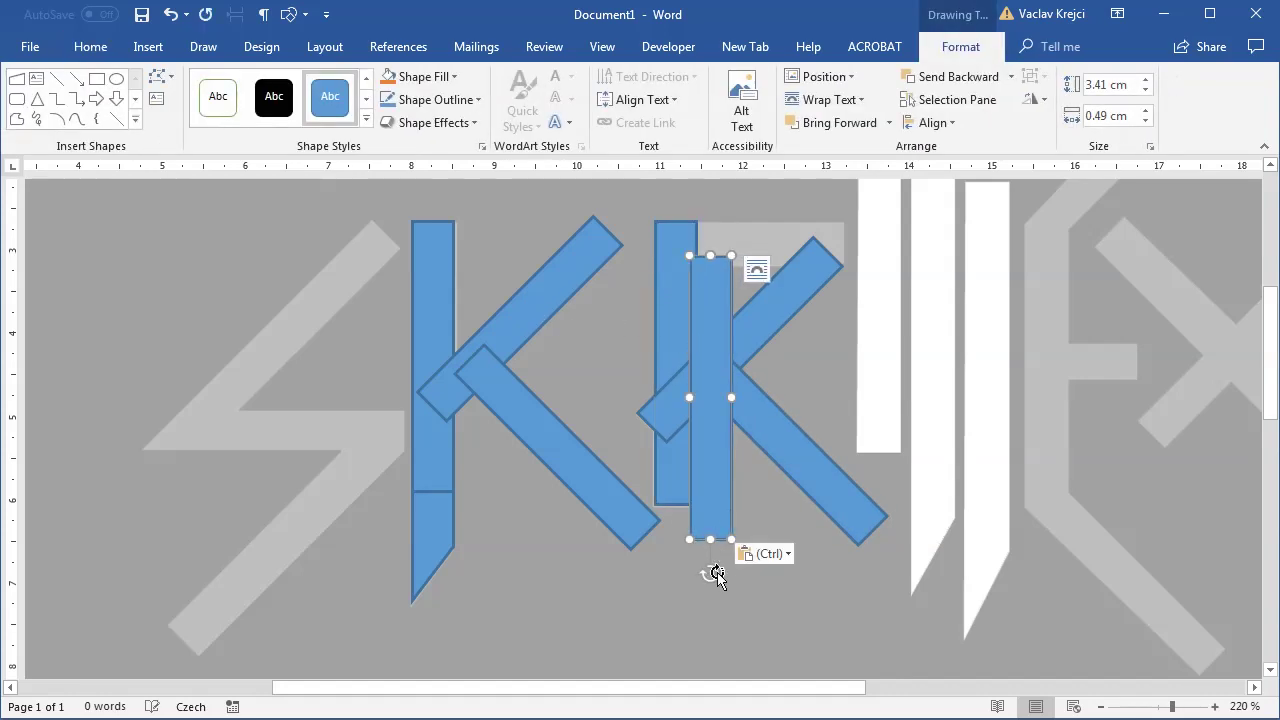
pyautogui.keyDown('shift'); pyautogui.click(710, 582); pyautogui.keyUp('shift')
pyautogui.moveTo(710, 582); pyautogui.dragTo(814, 400)
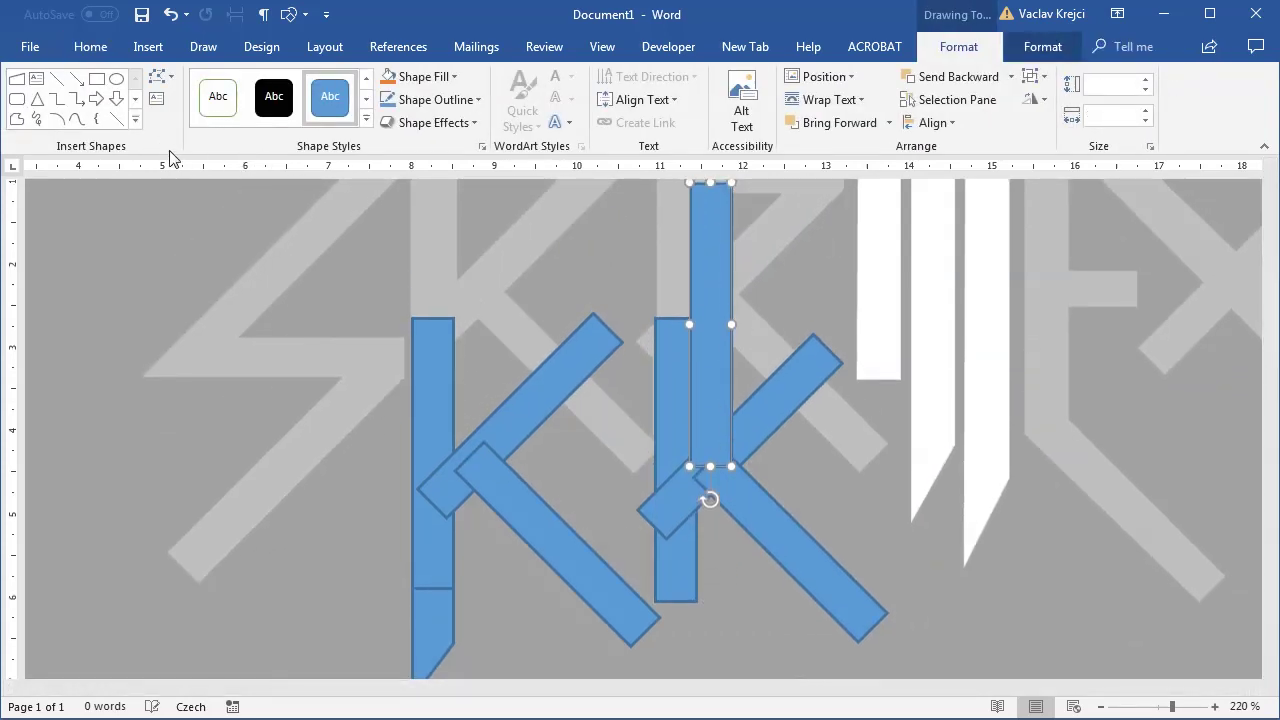
pyautogui.click(171, 14)
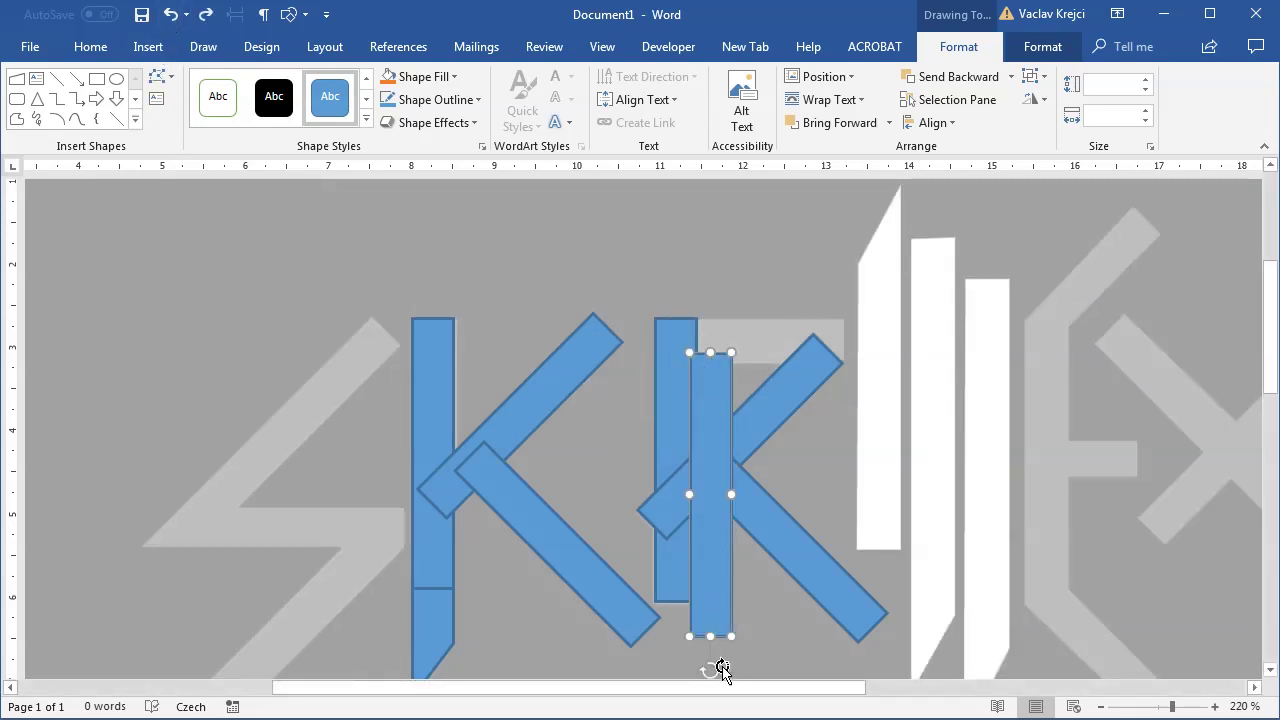
pyautogui.moveTo(722, 668); pyautogui.dragTo(830, 488)
pyautogui.click(171, 14)
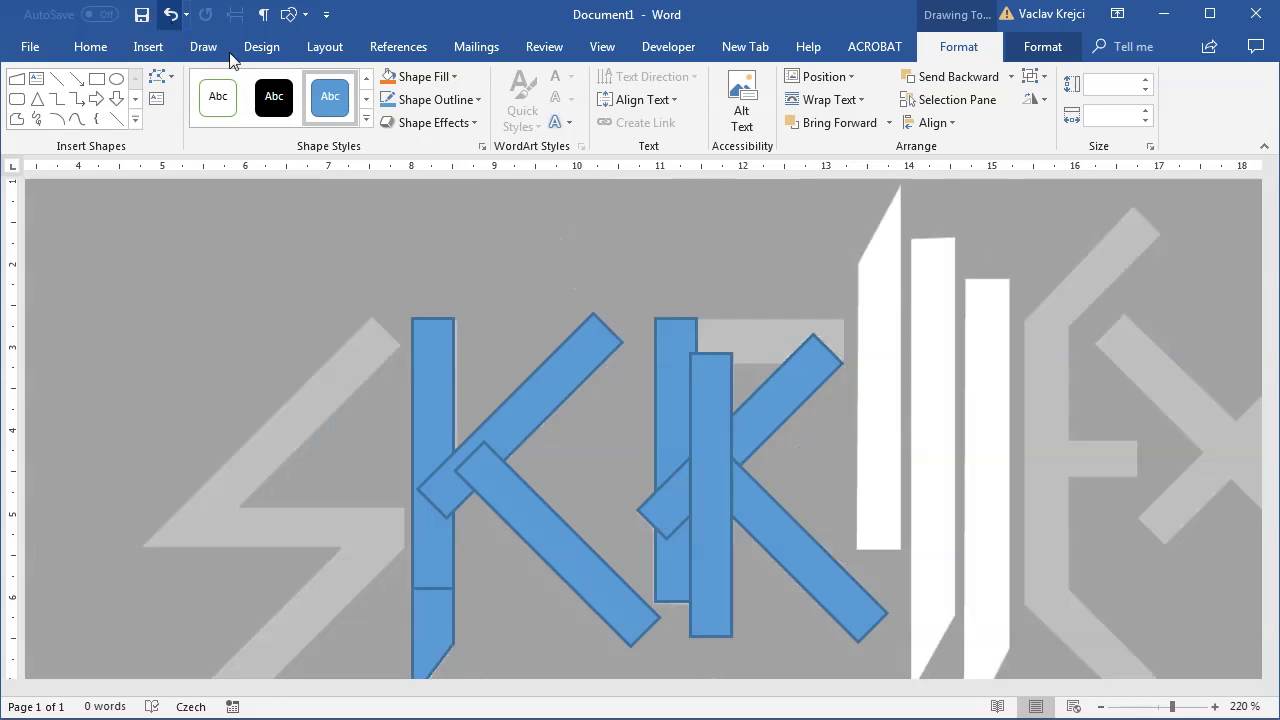
# Rotate the duplicated stem to horizontal, place it over the R's top bar and shorten it to about 2.13 cm
pyautogui.click(575, 386)
pyautogui.click(720, 423)
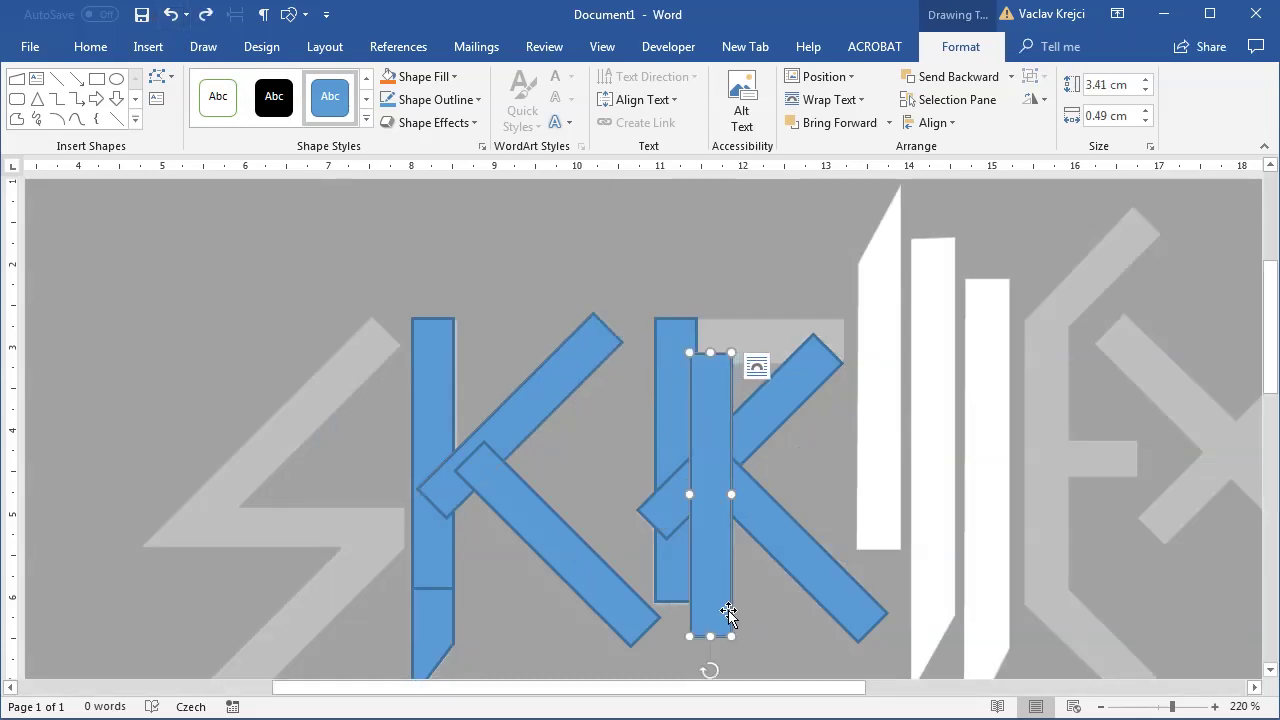
pyautogui.moveTo(716, 666); pyautogui.dragTo(806, 360)
pyautogui.moveTo(558, 340); pyautogui.dragTo(664, 339)
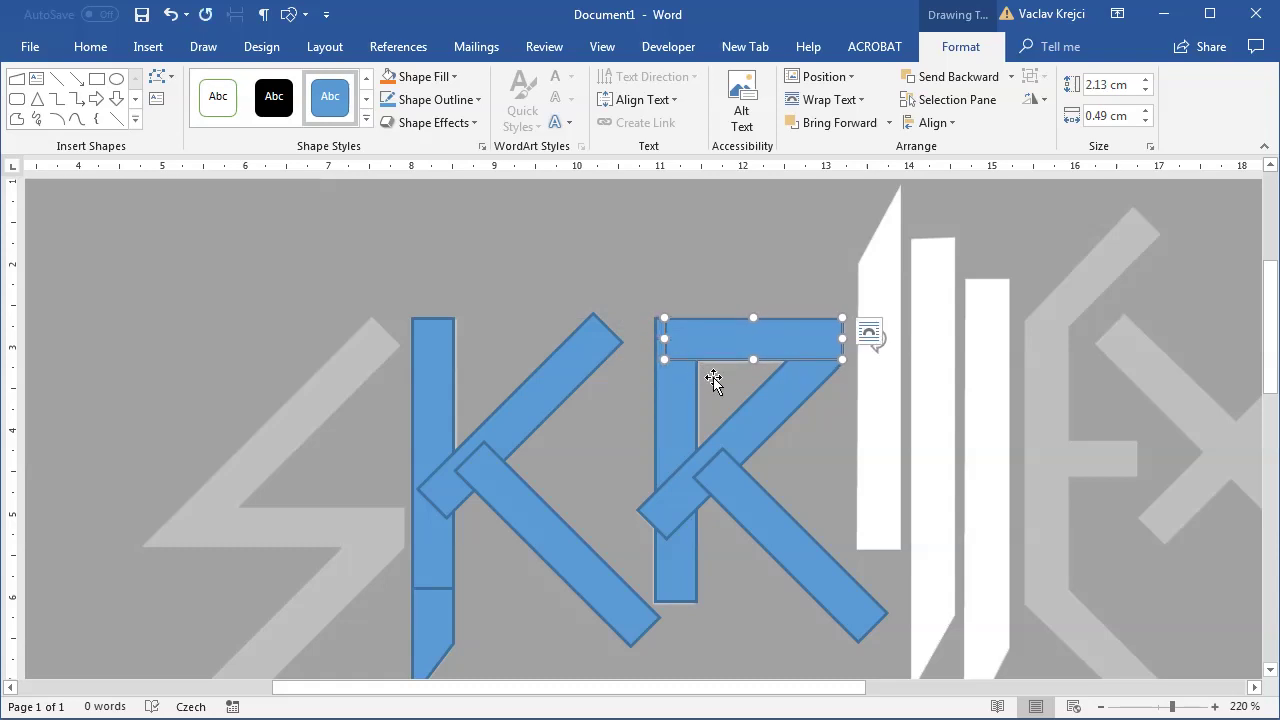
# Copy the slanted end piece of the K's stem onto the lower part of the middle white bar and align its edges
pyautogui.click(776, 400)
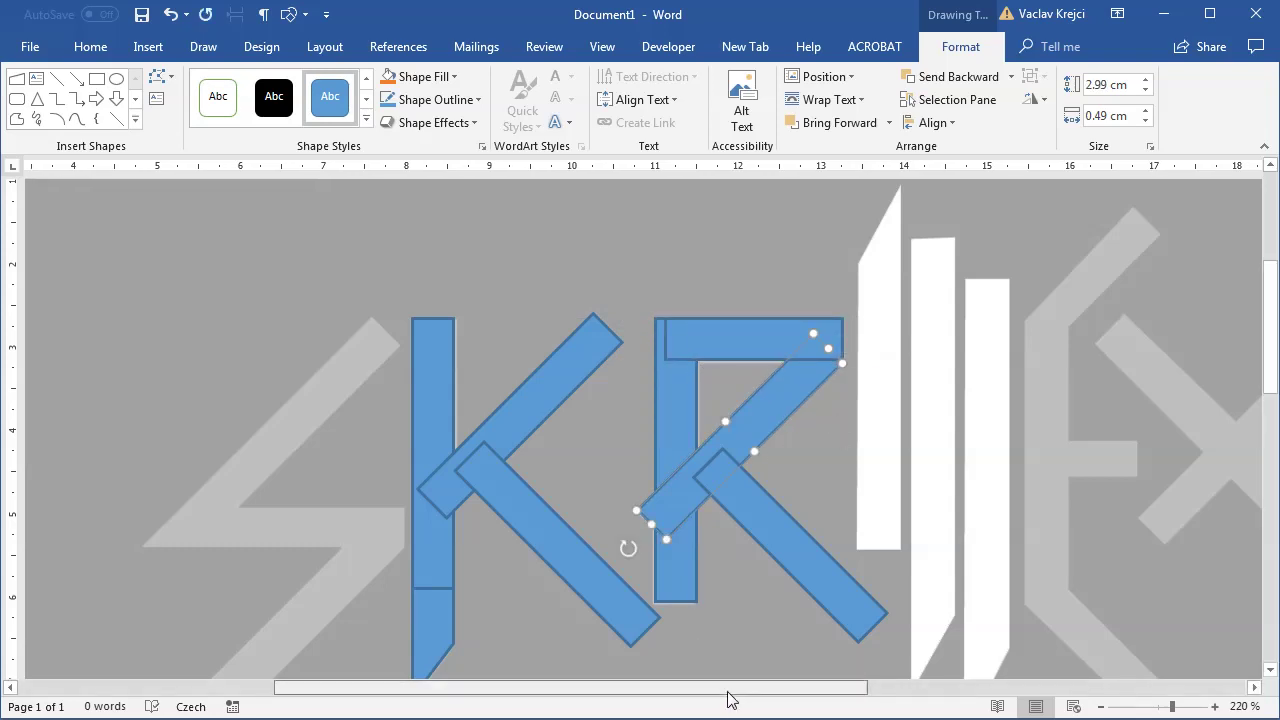
pyautogui.moveTo(728, 690); pyautogui.dragTo(788, 690)
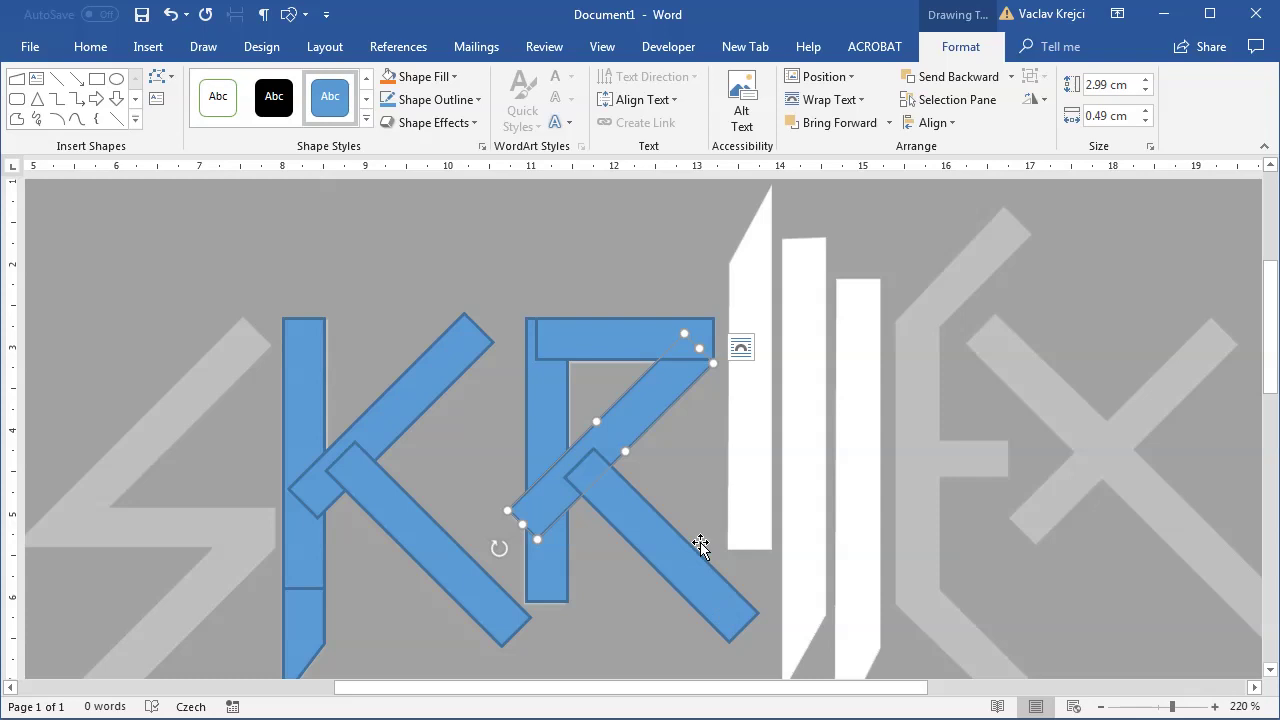
pyautogui.click(305, 607)
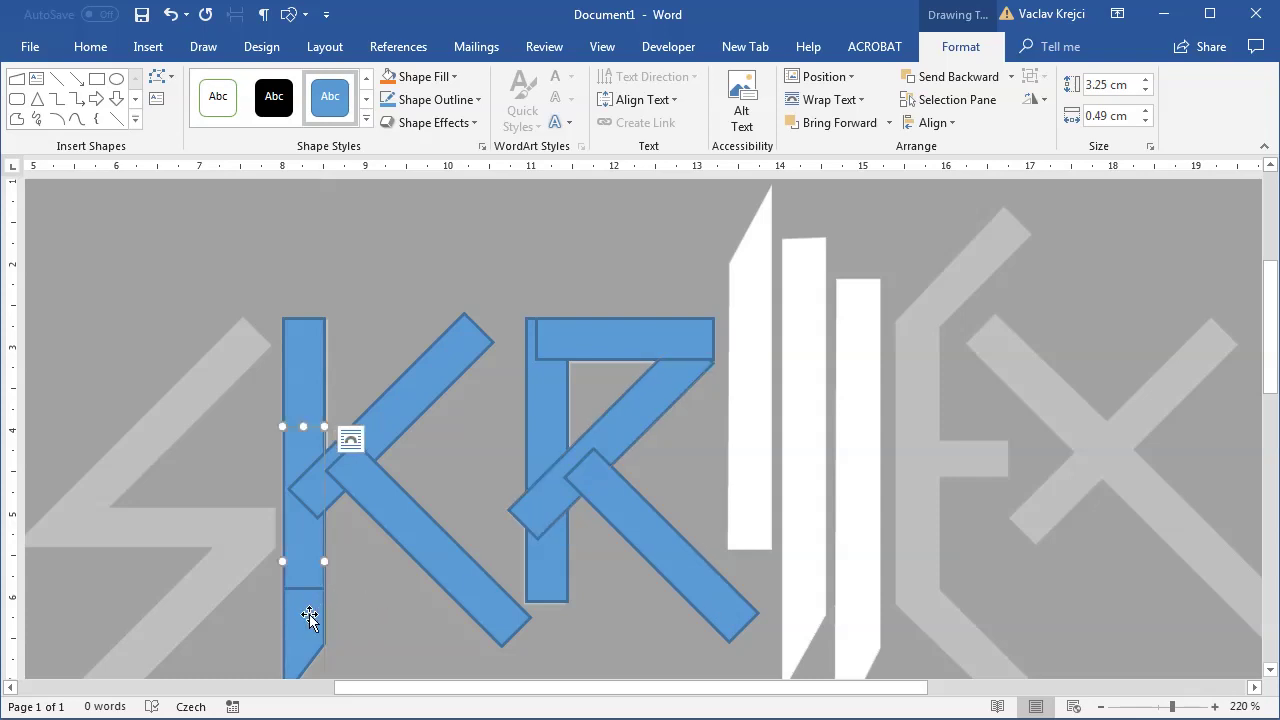
pyautogui.moveTo(304, 624); pyautogui.dragTo(776, 571)
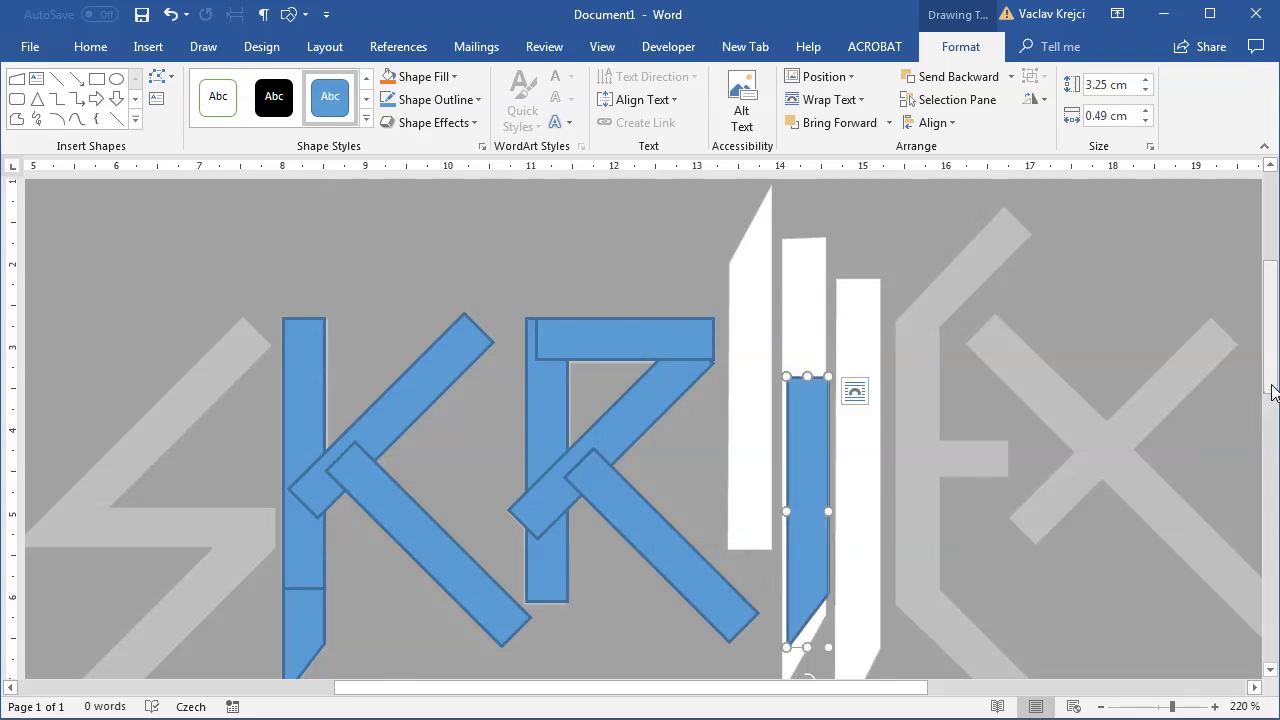
pyautogui.moveTo(1268, 404); pyautogui.dragTo(1268, 413)
pyautogui.press('Left')
pyautogui.press('Left')
pyautogui.press('Down')
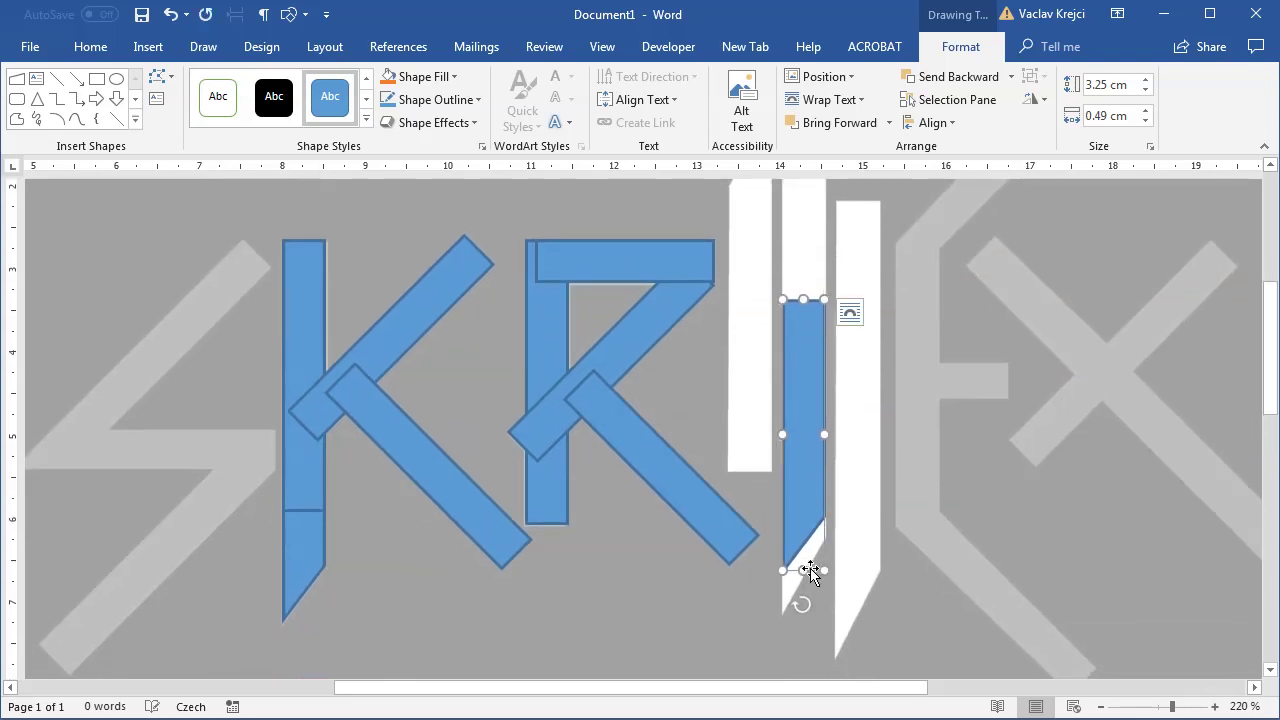
# Lengthen the slanted piece on the middle bar to about 4.22 cm and nudge it down to match the pointed end
pyautogui.moveTo(806, 571); pyautogui.dragTo(806, 598)
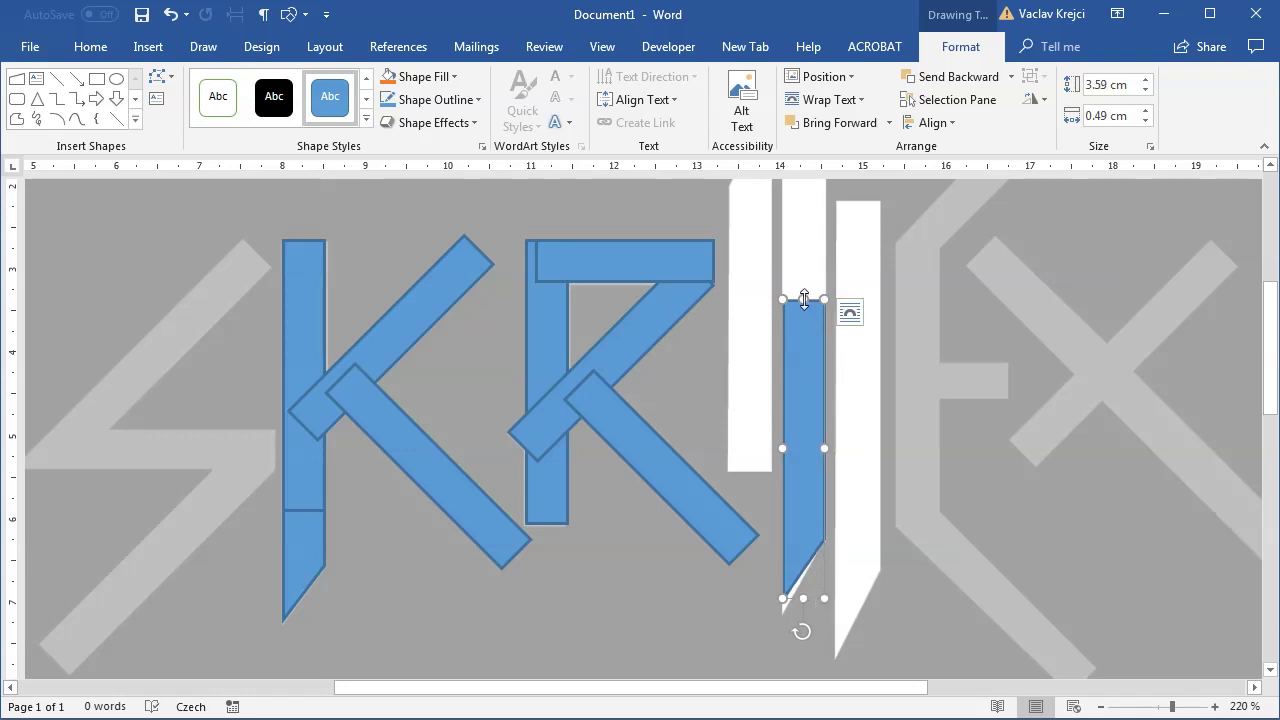
pyautogui.moveTo(804, 299); pyautogui.dragTo(797, 248)
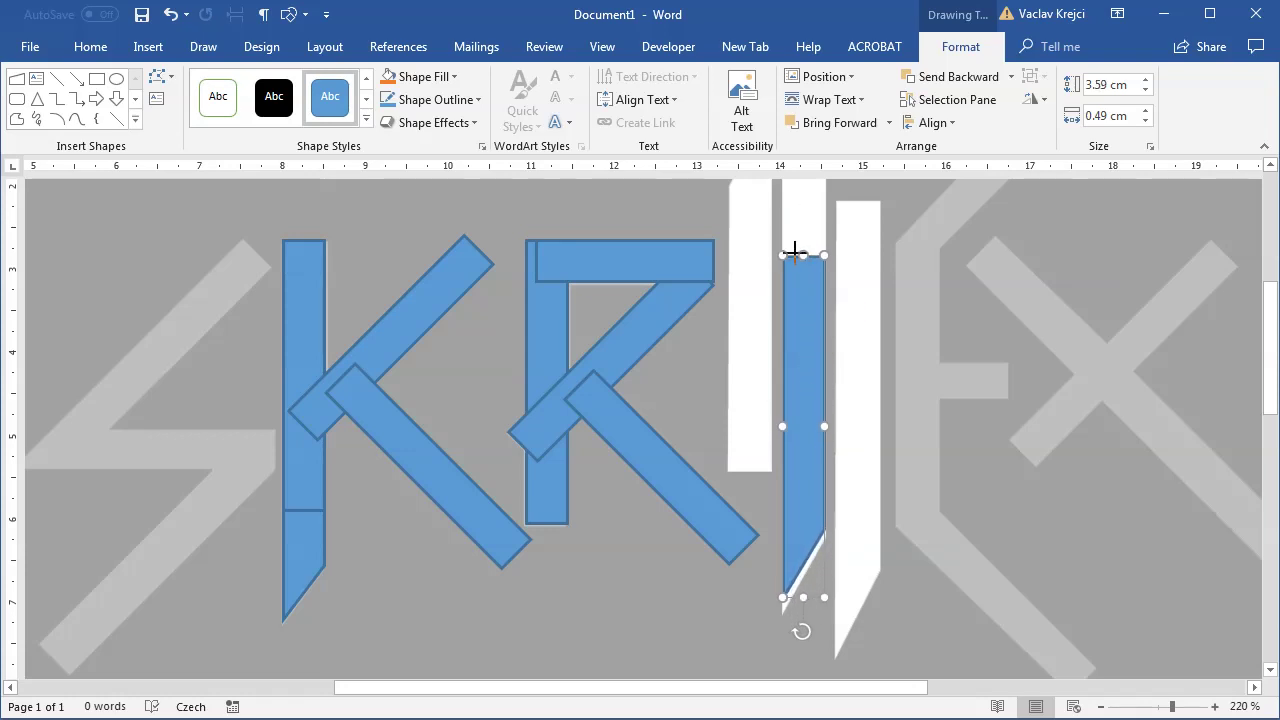
pyautogui.press('Down')
pyautogui.press('Down')
pyautogui.press('Down')
pyautogui.press('Down')
pyautogui.press('Down')
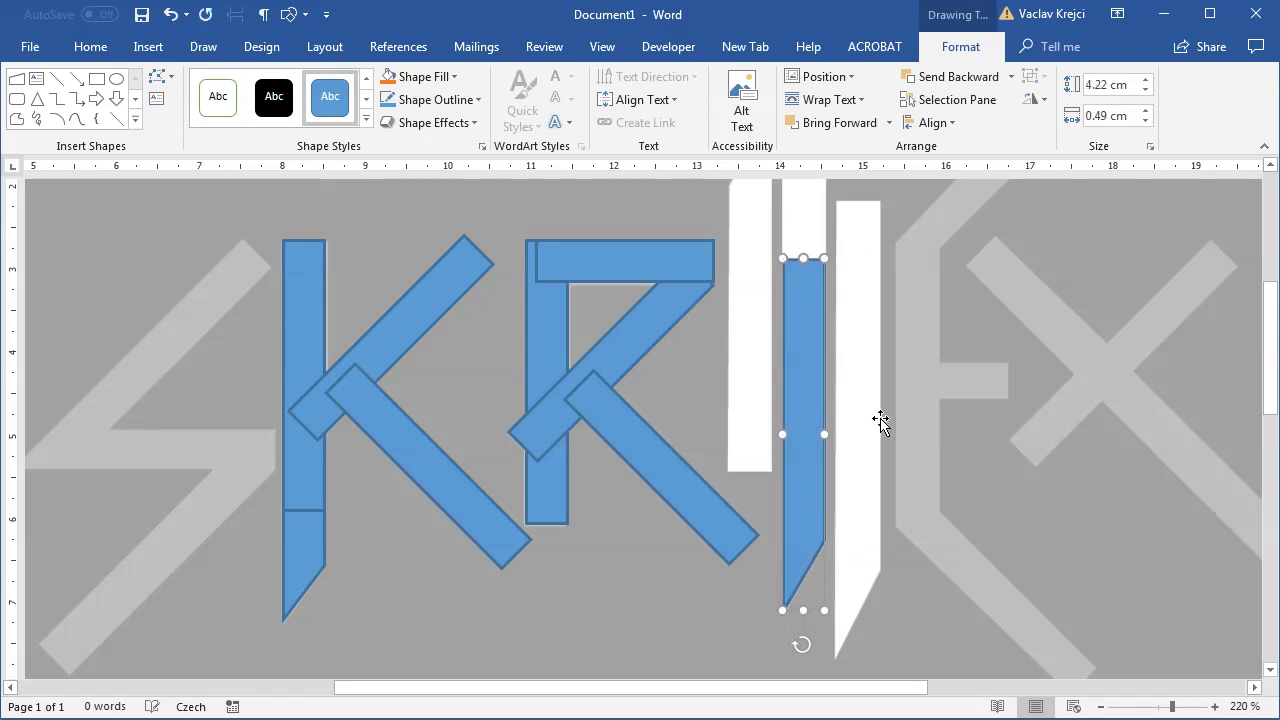
# Duplicate the lengthened slanted piece onto the third white bar and fine-position it over the pointed lower end
pyautogui.keyDown('ctrl'); pyautogui.moveTo(815, 421); pyautogui.dragTo(841, 446); pyautogui.keyUp('ctrl')
pyautogui.press('Down')
pyautogui.press('Left')
pyautogui.press('Left')
pyautogui.press('Left')
pyautogui.press('Left')
pyautogui.press('Down')
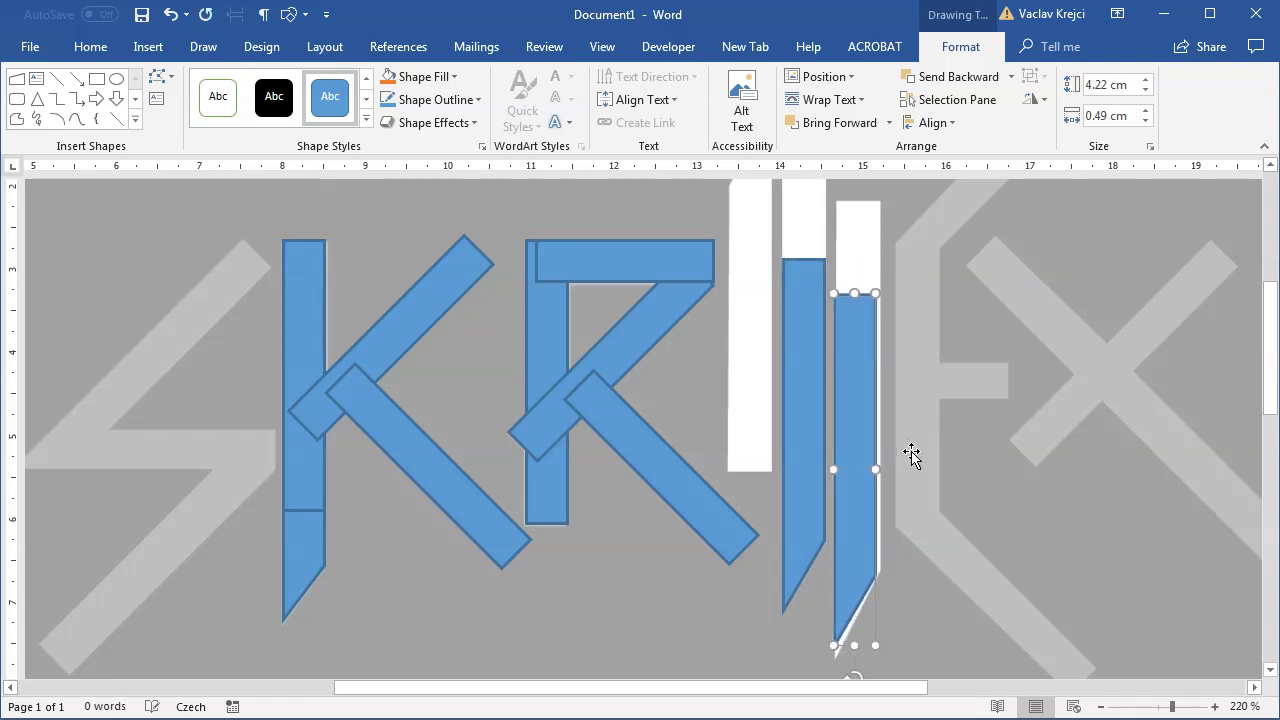
pyautogui.press('Down')
pyautogui.press('Right')
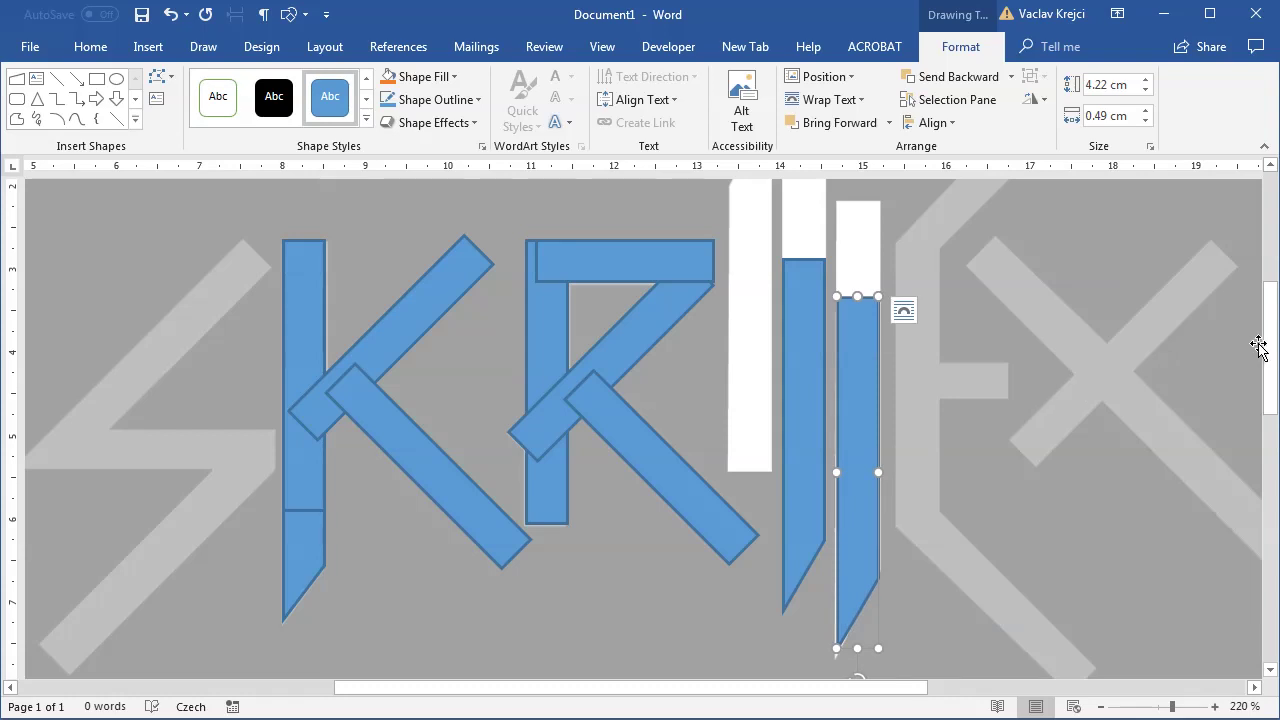
# Copy the slanted piece to the first white bar and rotate it upside down so its point matches the bar's upper end
pyautogui.scroll(1, 1272, 333)
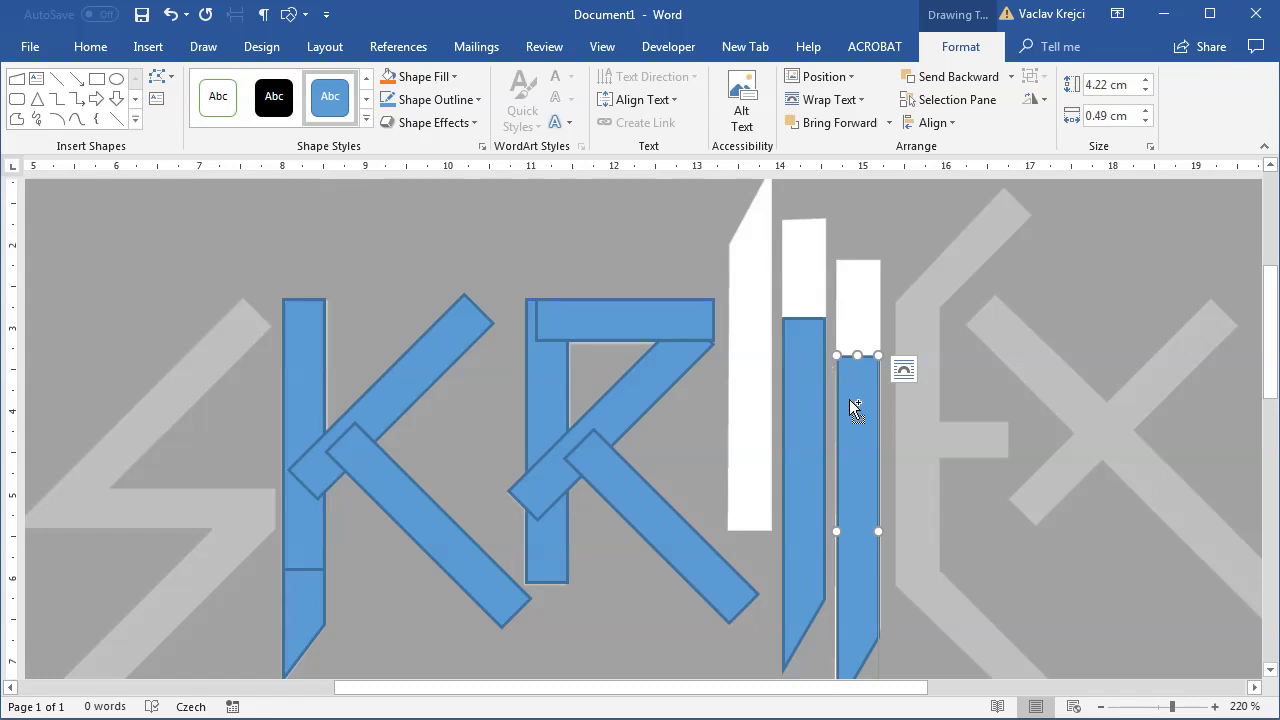
pyautogui.moveTo(855, 407); pyautogui.dragTo(732, 312)
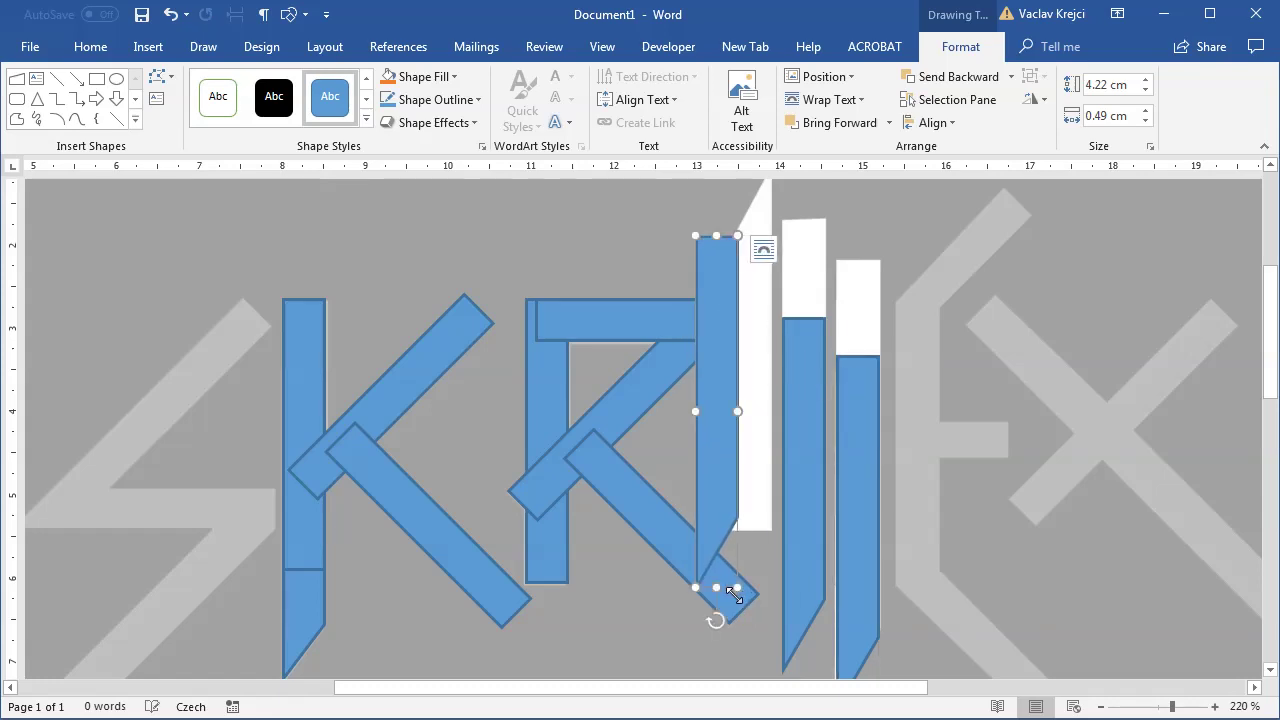
pyautogui.moveTo(719, 623); pyautogui.dragTo(754, 288)
# Duplicate the slanted pieces of the second and third bars together and place the copies over the bars' uncovered upper parts
pyautogui.click(810, 370)
pyautogui.keyDown('shift'); pyautogui.click(849, 399); pyautogui.keyUp('shift')
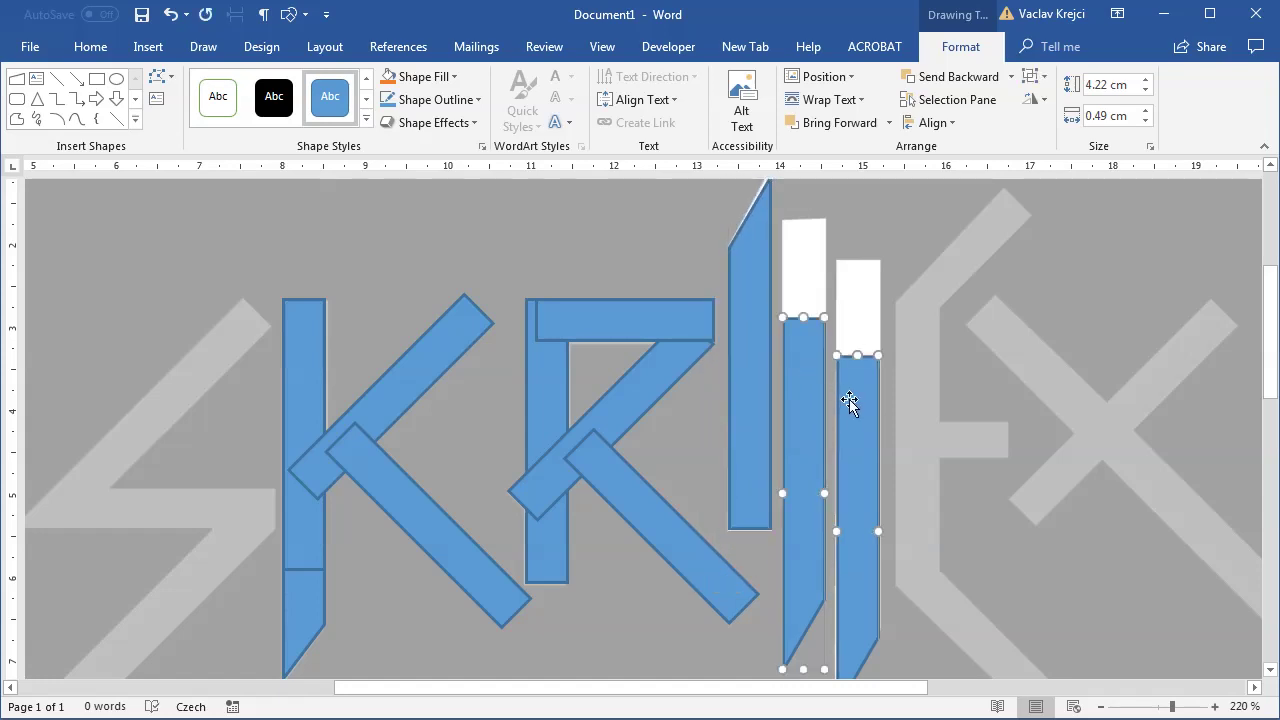
pyautogui.hotkey('ctrl', 'c')
pyautogui.hotkey('ctrl', 'v')
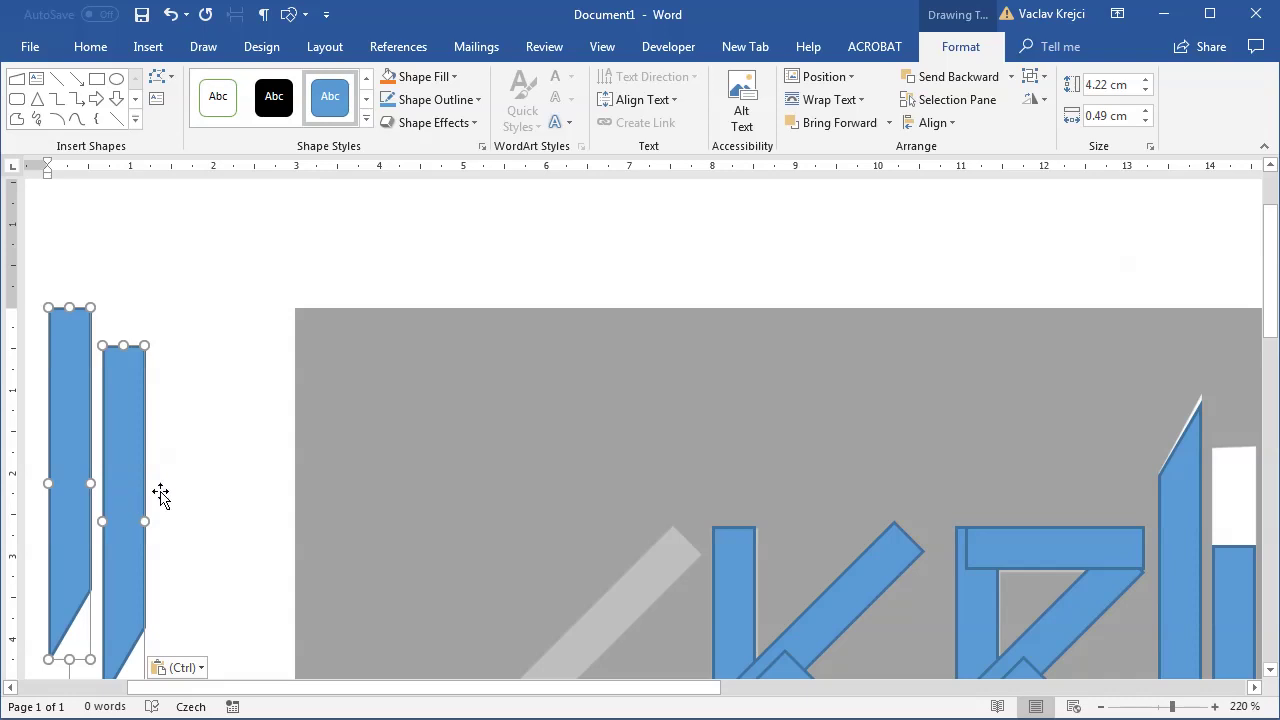
pyautogui.moveTo(160, 495); pyautogui.dragTo(1066, 455)
pyautogui.moveTo(611, 688); pyautogui.dragTo(937, 689)
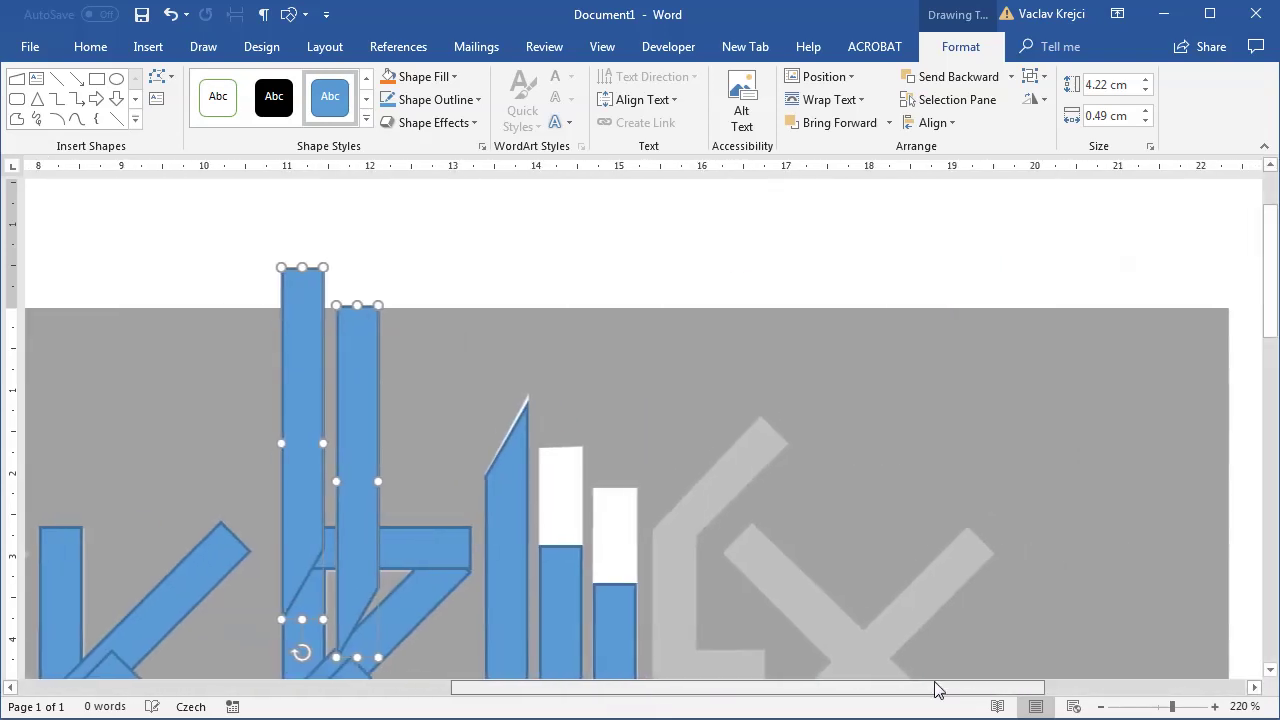
pyautogui.moveTo(373, 406); pyautogui.dragTo(616, 498)
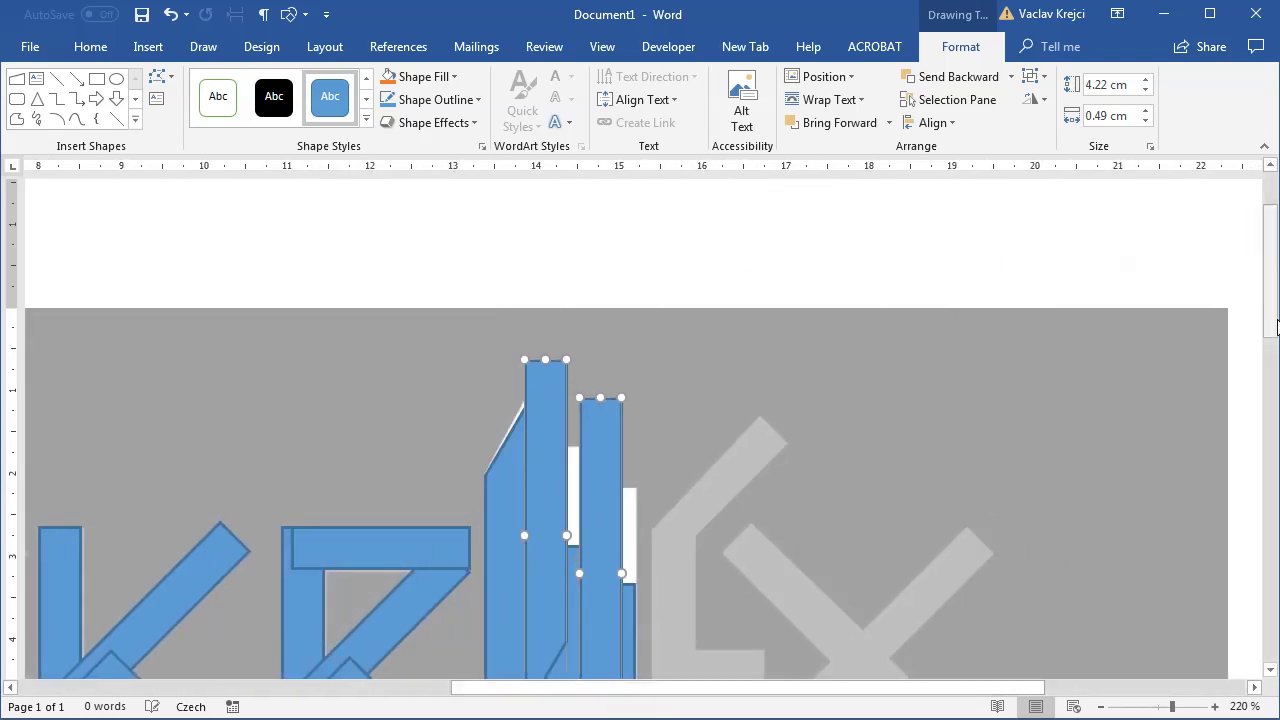
pyautogui.scroll(-5, 781, 333)
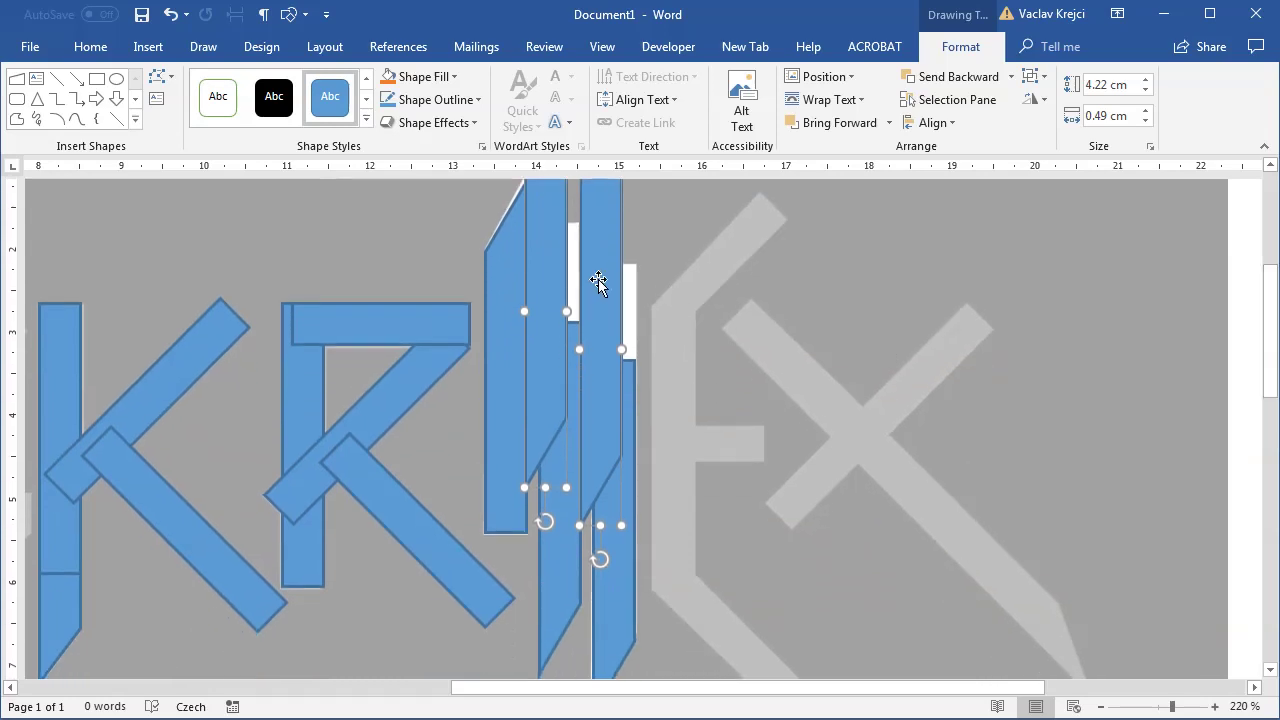
pyautogui.moveTo(598, 282); pyautogui.dragTo(613, 370)
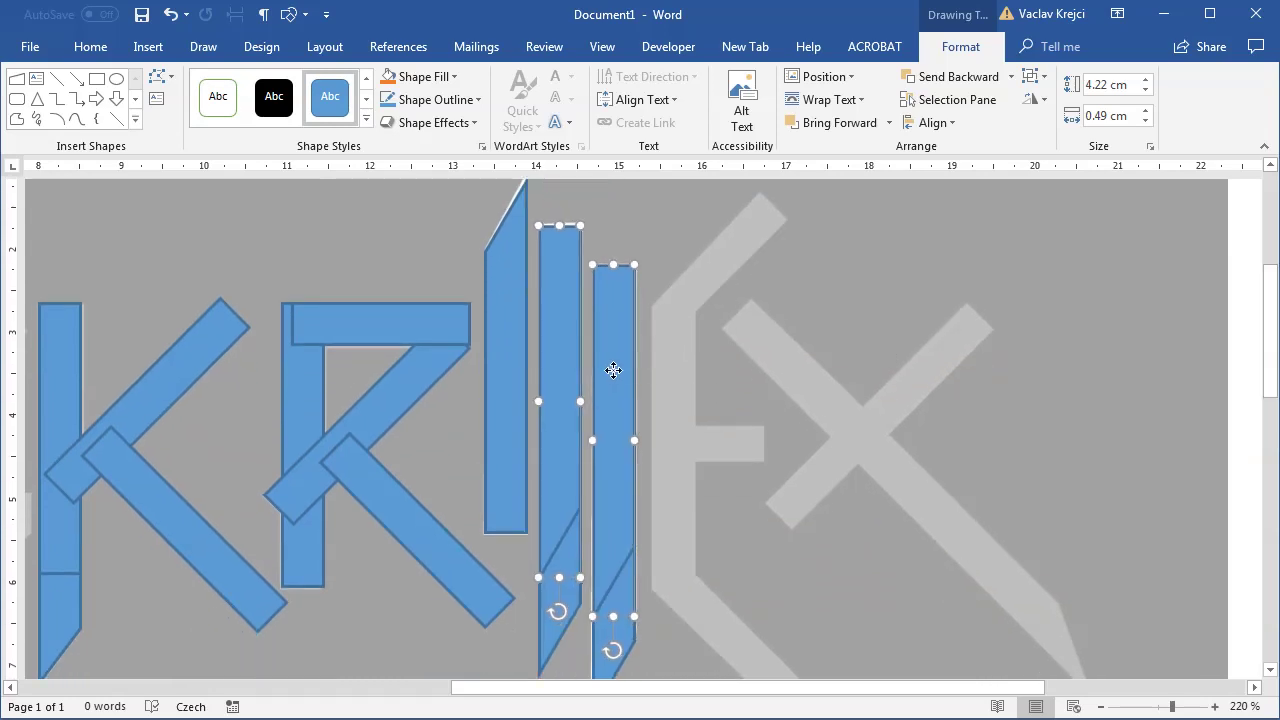
# Change the two duplicated upper pieces into plain rectangles
pyautogui.click(157, 77)
pyautogui.moveTo(170, 104)
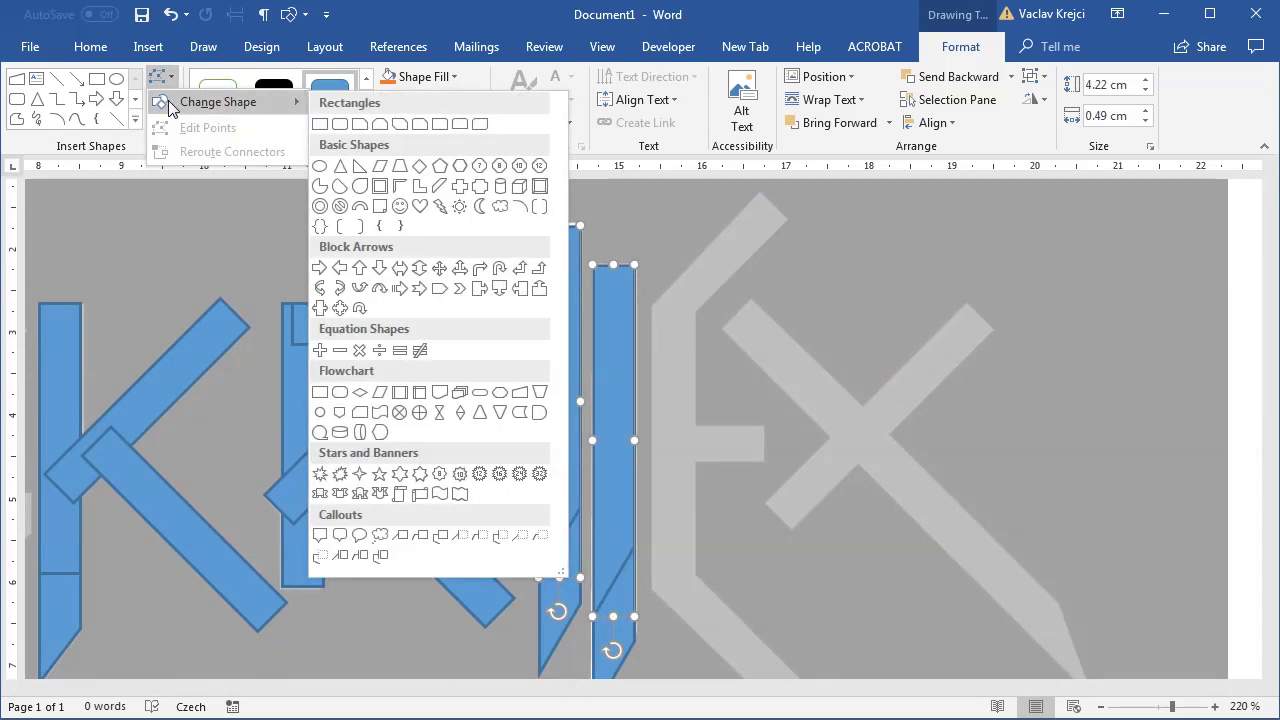
pyautogui.click(320, 125)
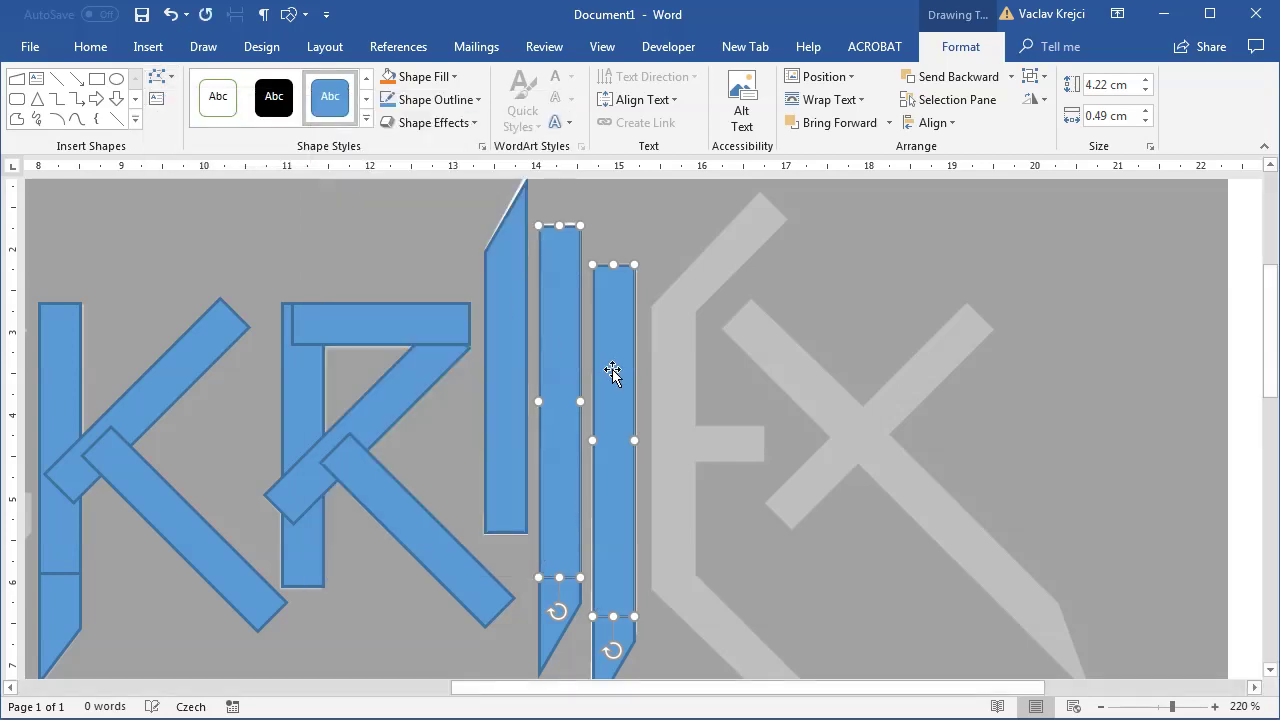
# Copy the R's vertical stem onto the E's vertical stem and fine-position it
pyautogui.click(322, 410)
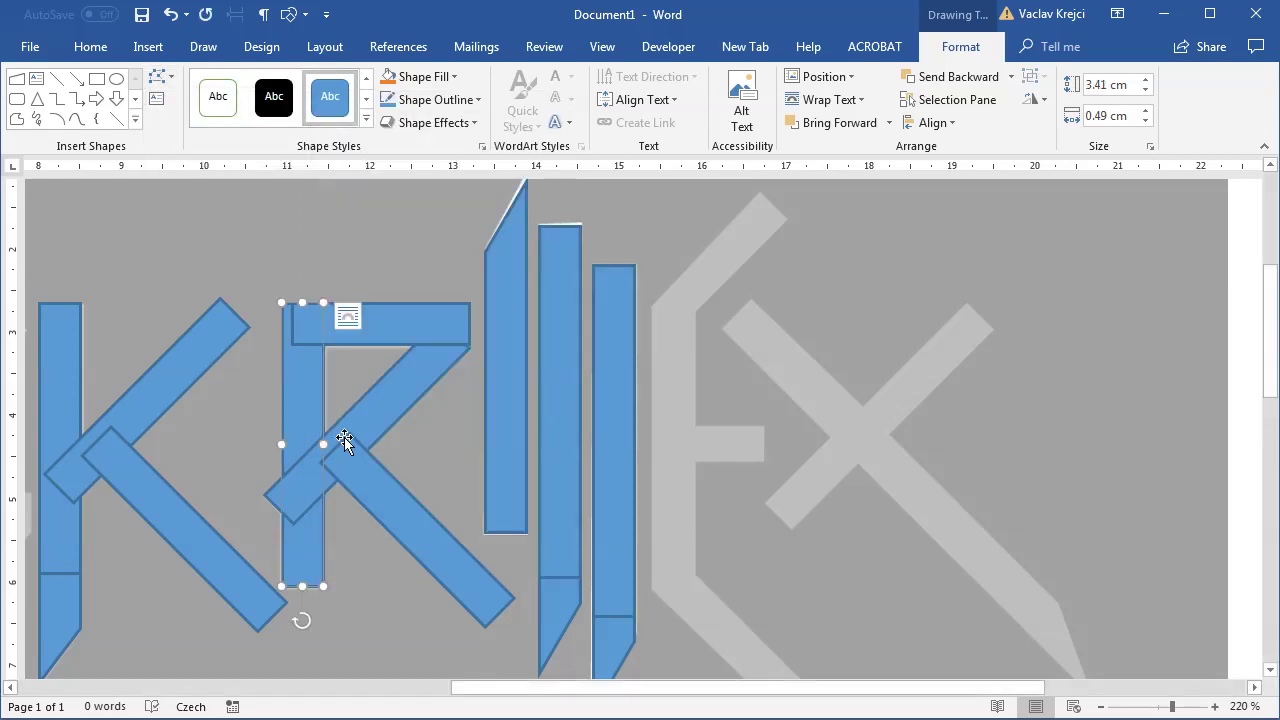
pyautogui.moveTo(315, 416); pyautogui.dragTo(577, 413)
pyautogui.hotkey('ctrl', 'Left')
pyautogui.hotkey('ctrl', 'Up')
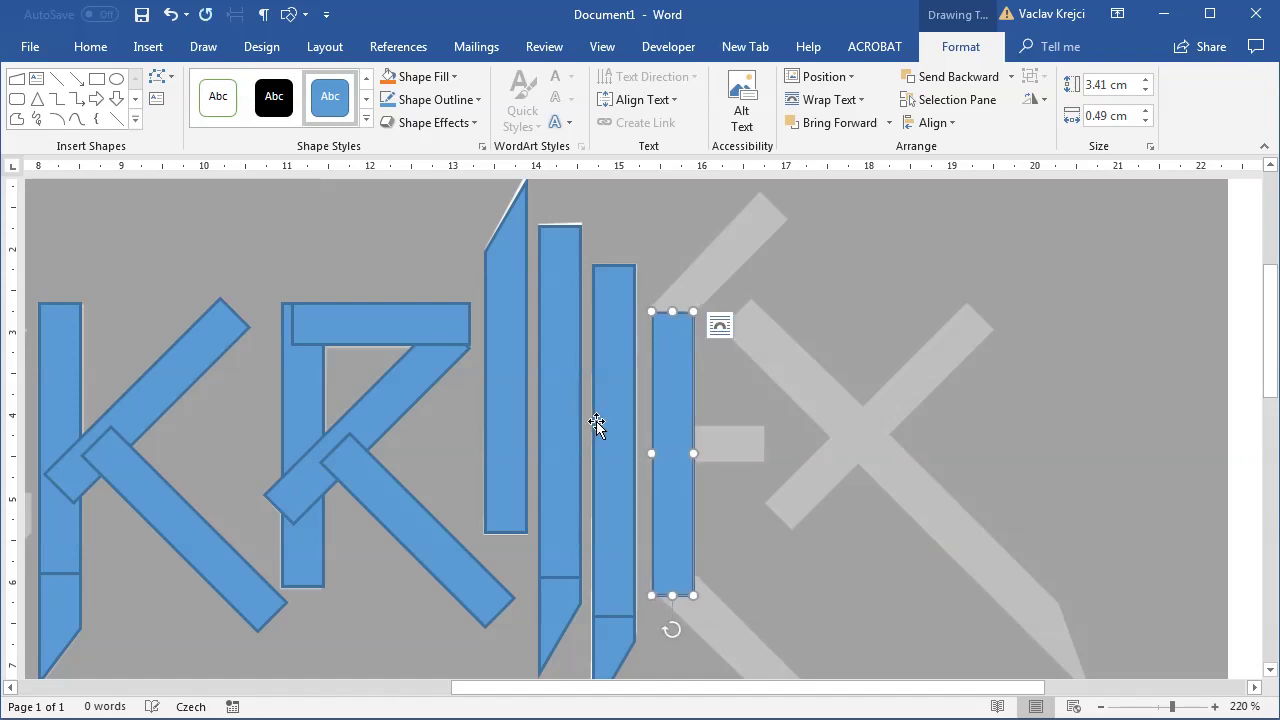
# Copy the R's top bar onto the E's middle bar and shorten it to the length of the traced bar
pyautogui.click(391, 340)
pyautogui.moveTo(526, 371)
pyautogui.mouseDown()
pyautogui.moveTo(686, 434)
pyautogui.moveTo(637, 418)
pyautogui.mouseUp()
pyautogui.moveTo(850, 451); pyautogui.dragTo(760, 447)
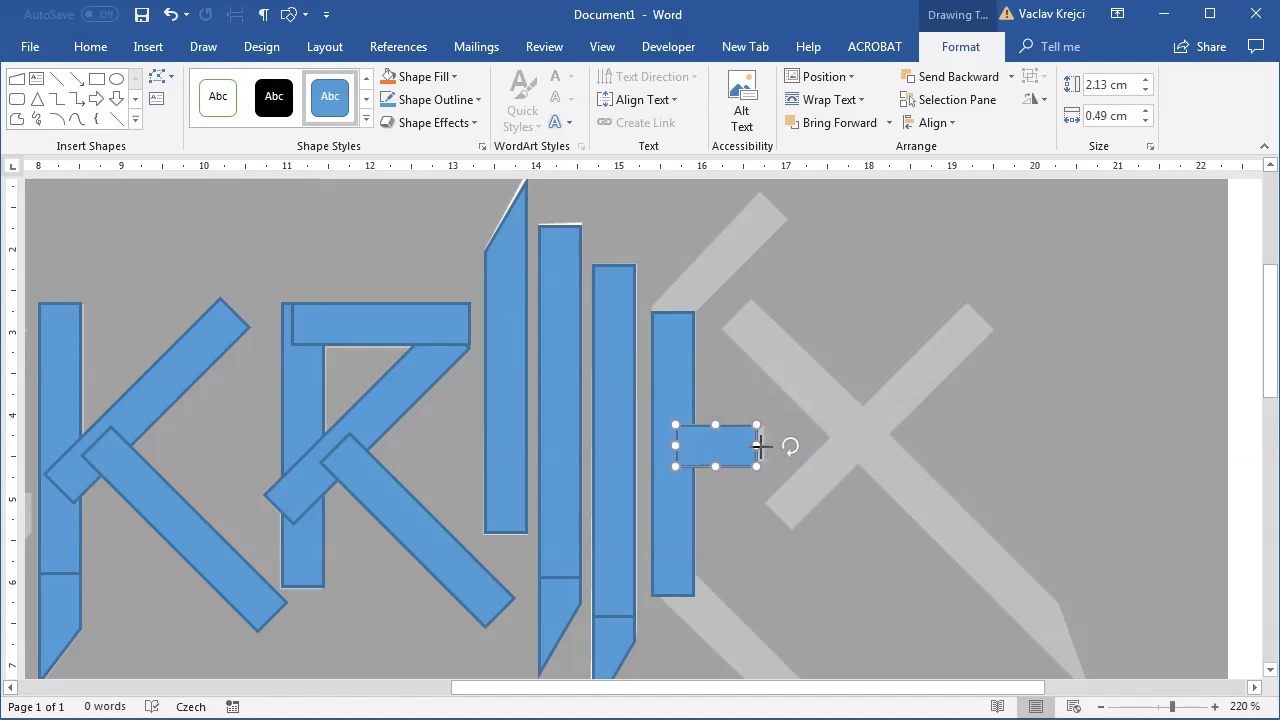
# Copy the R's rising diagonal onto the E's upper arm, shorten it to about 1.91 cm and align it
pyautogui.moveTo(377, 415); pyautogui.dragTo(679, 278)
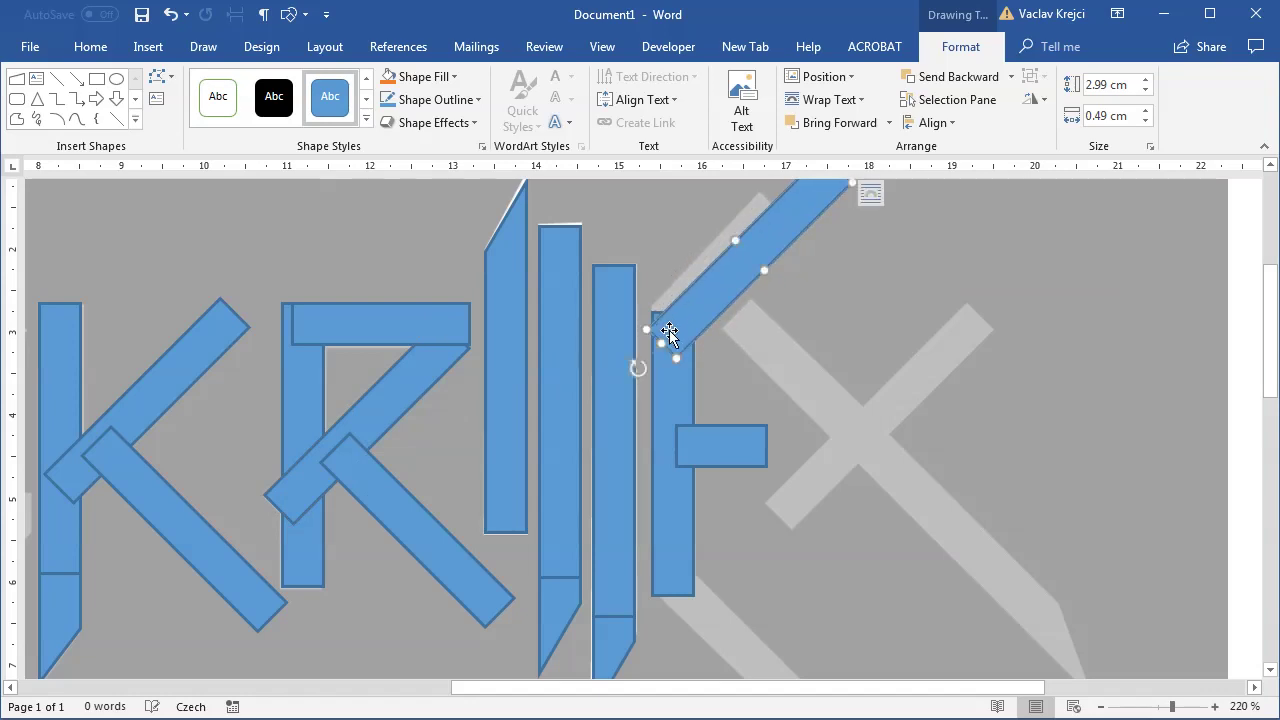
pyautogui.moveTo(669, 330)
pyautogui.mouseDown()
pyautogui.moveTo(748, 259)
pyautogui.moveTo(709, 271)
pyautogui.moveTo(717, 263)
pyautogui.mouseUp()
pyautogui.moveTo(670, 331)
pyautogui.mouseDown()
pyautogui.moveTo(659, 328)
pyautogui.moveTo(687, 322)
pyautogui.moveTo(678, 315)
pyautogui.mouseUp()
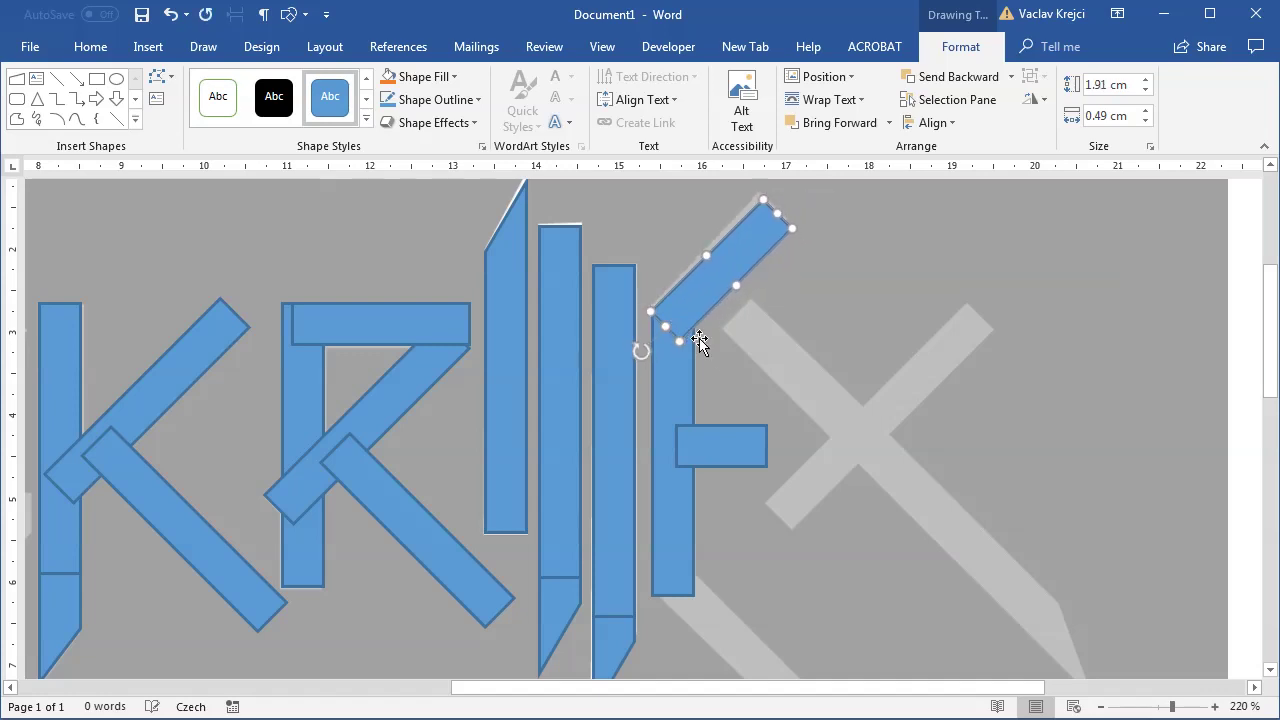
# Copy the R's diagonal leg onto the E's lower arm, joining it to the foot of the stem
pyautogui.click(416, 515)
pyautogui.moveTo(416, 515); pyautogui.dragTo(617, 542)
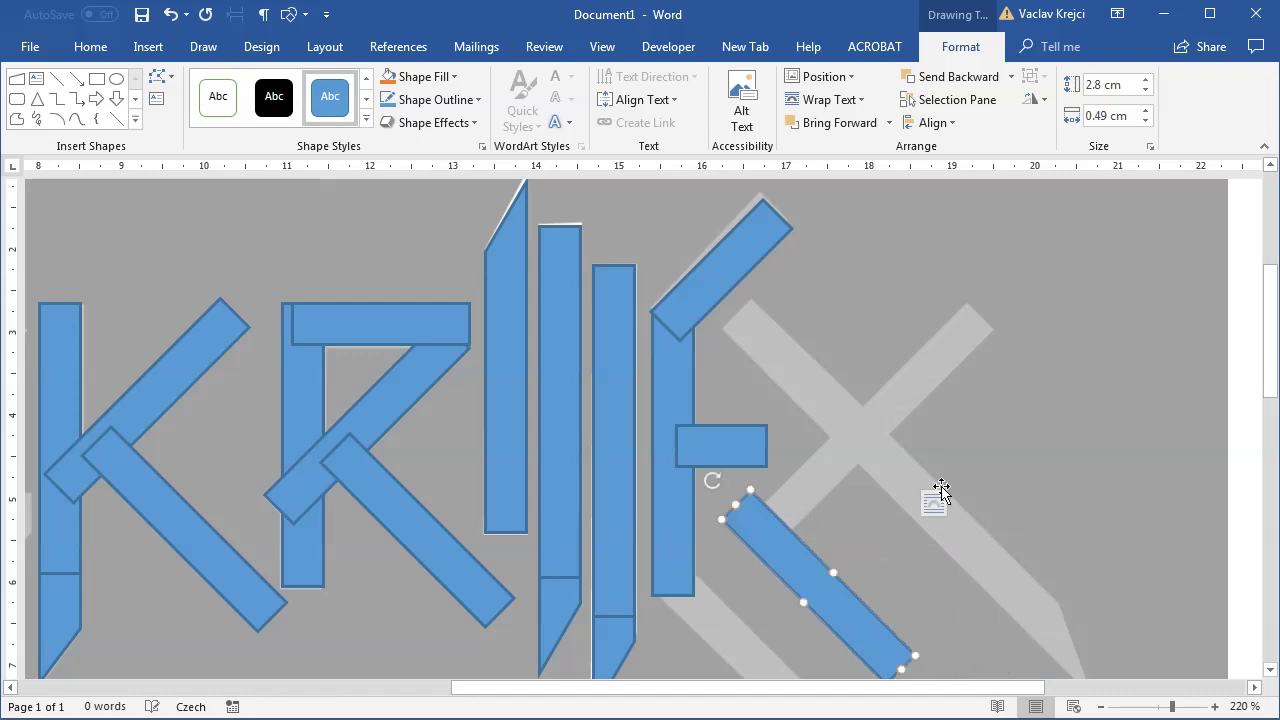
pyautogui.scroll(-3, 1266, 377)
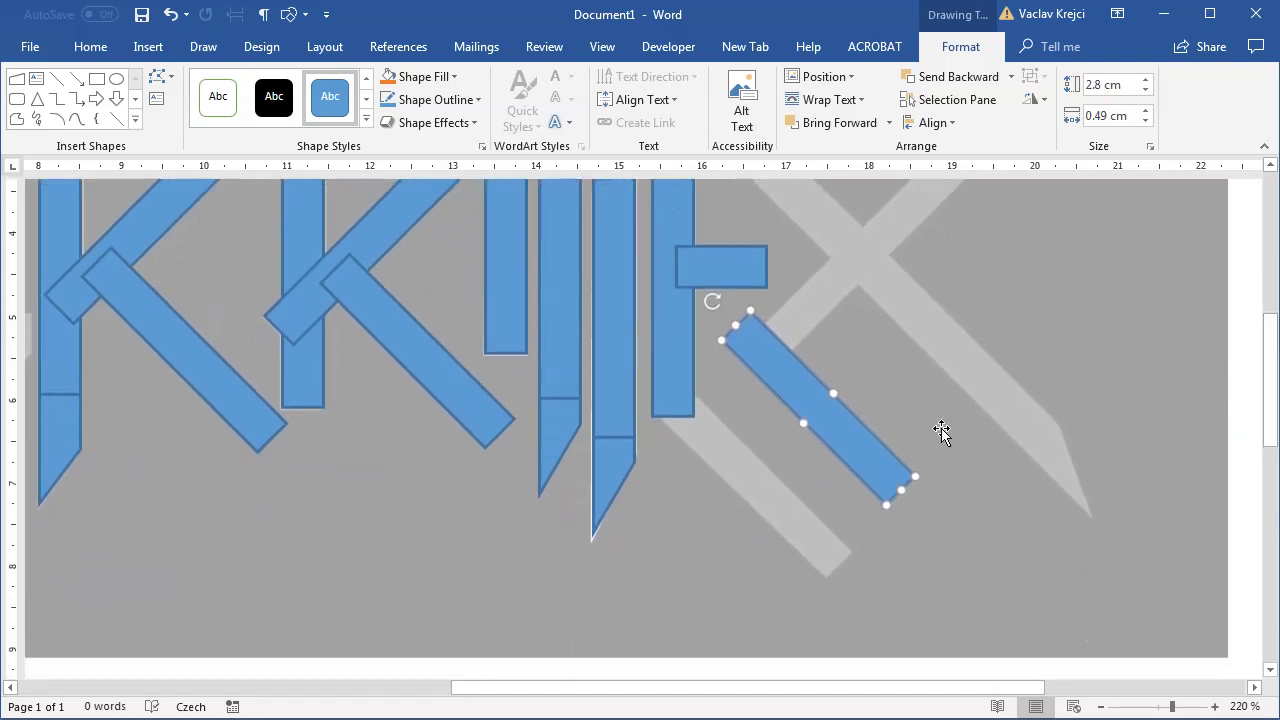
pyautogui.moveTo(819, 393); pyautogui.dragTo(745, 470)
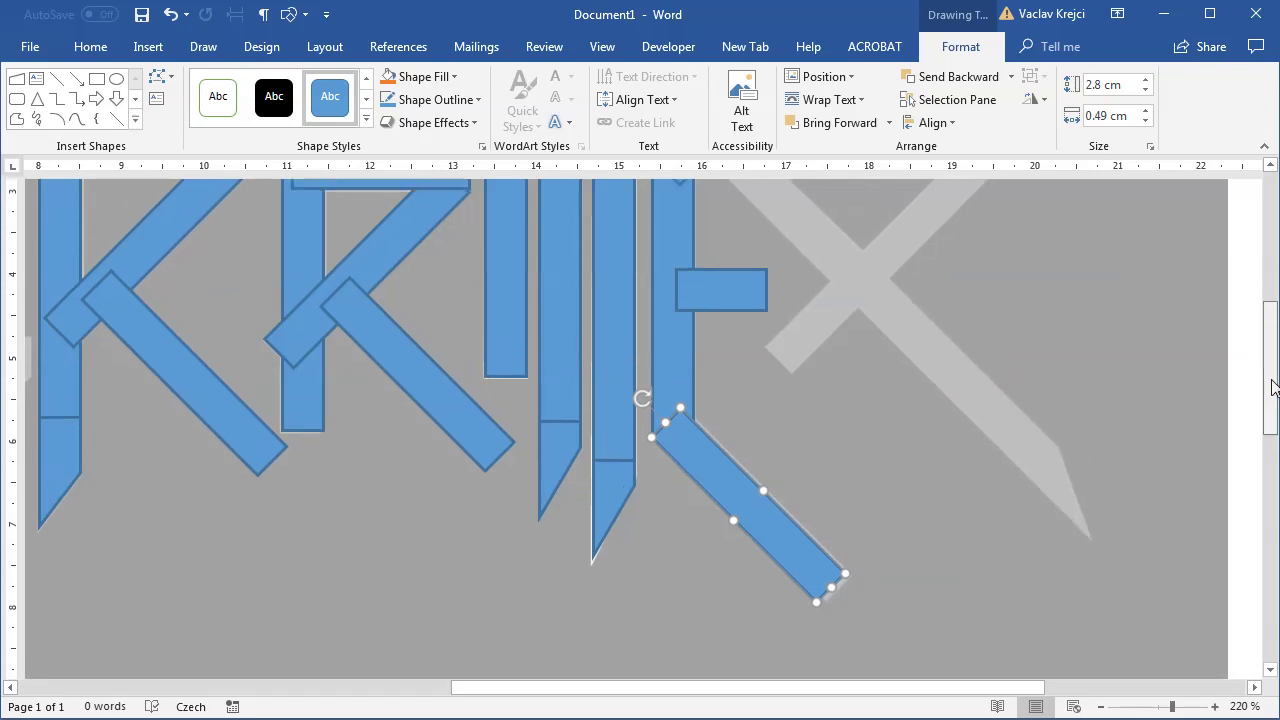
pyautogui.scroll(2, 1271, 410)
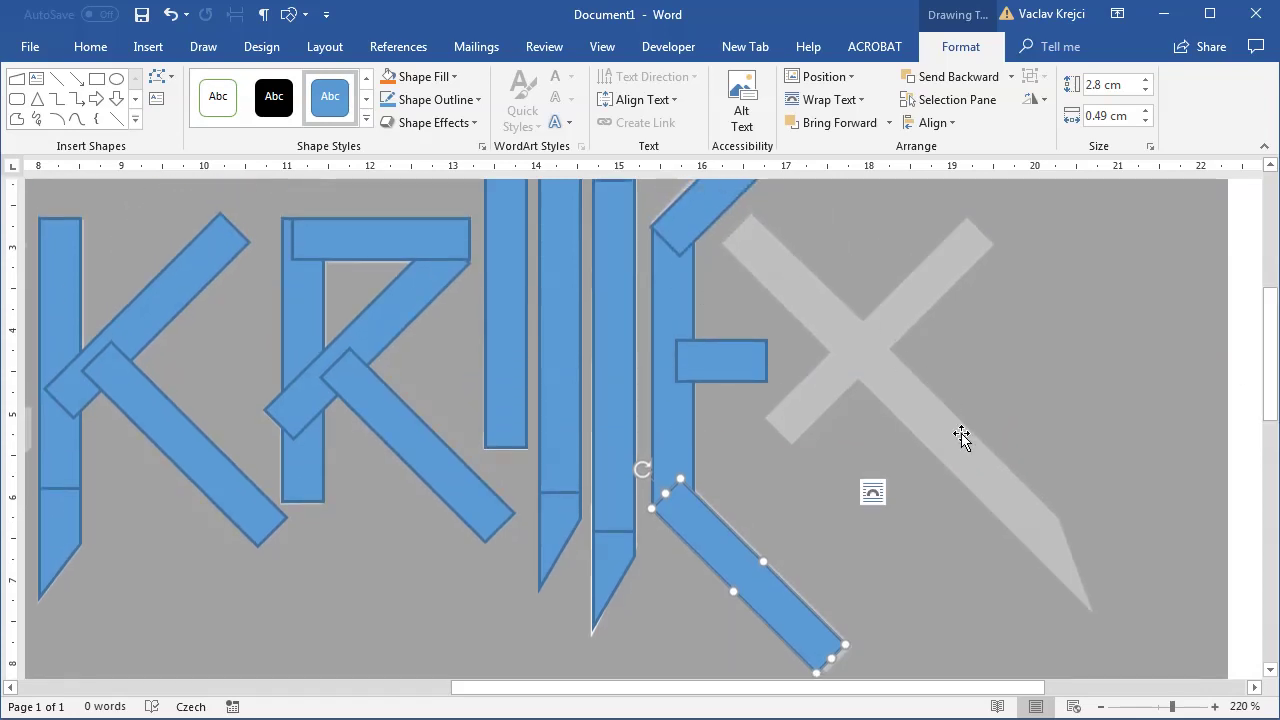
# Copy the middle tall bar's tapered piece onto the X's falling diagonal, rotate it to match, lengthen it to about 5.45 cm and align its tip
pyautogui.click(565, 522)
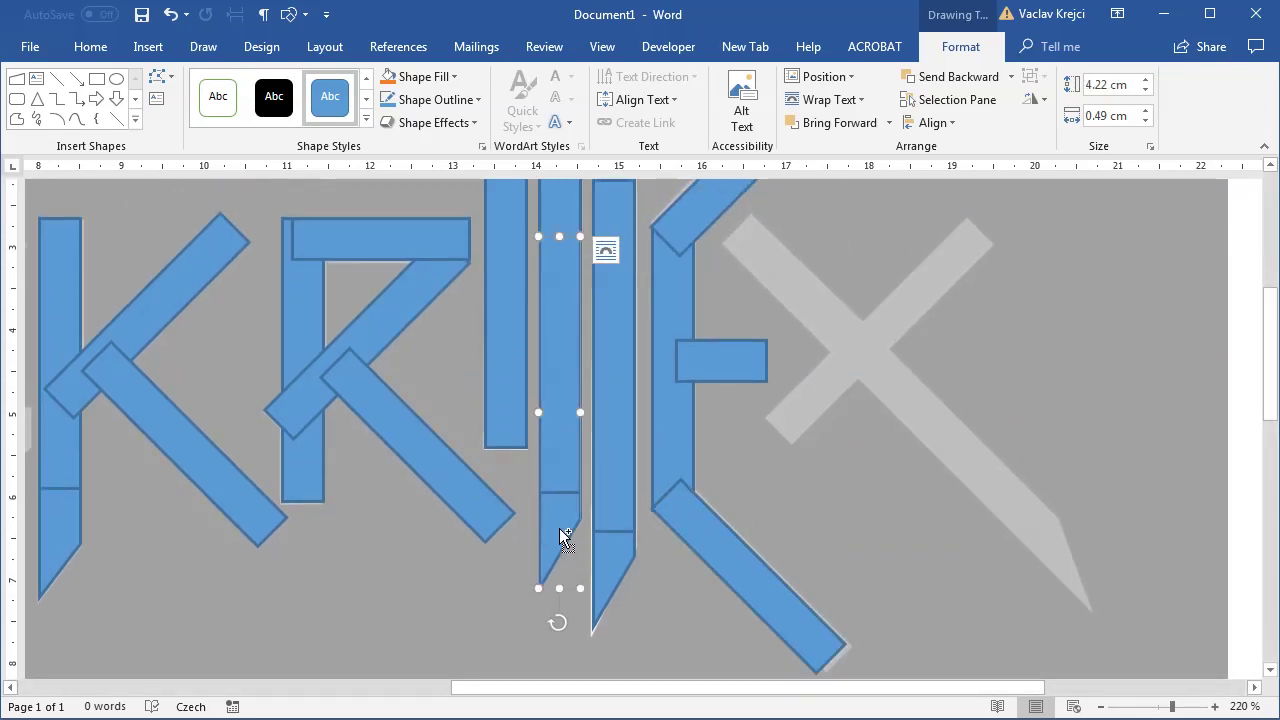
pyautogui.moveTo(563, 528); pyautogui.dragTo(915, 518)
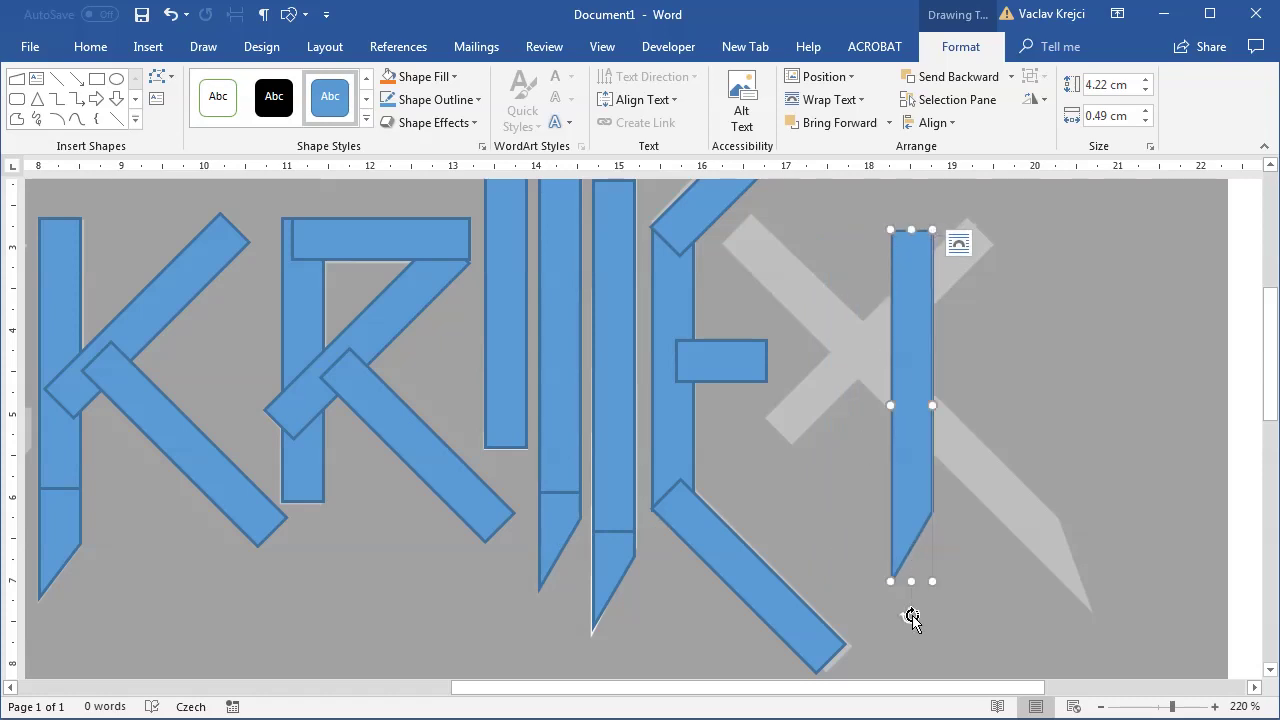
pyautogui.moveTo(912, 616); pyautogui.dragTo(1034, 537)
pyautogui.moveTo(983, 472); pyautogui.dragTo(1037, 522)
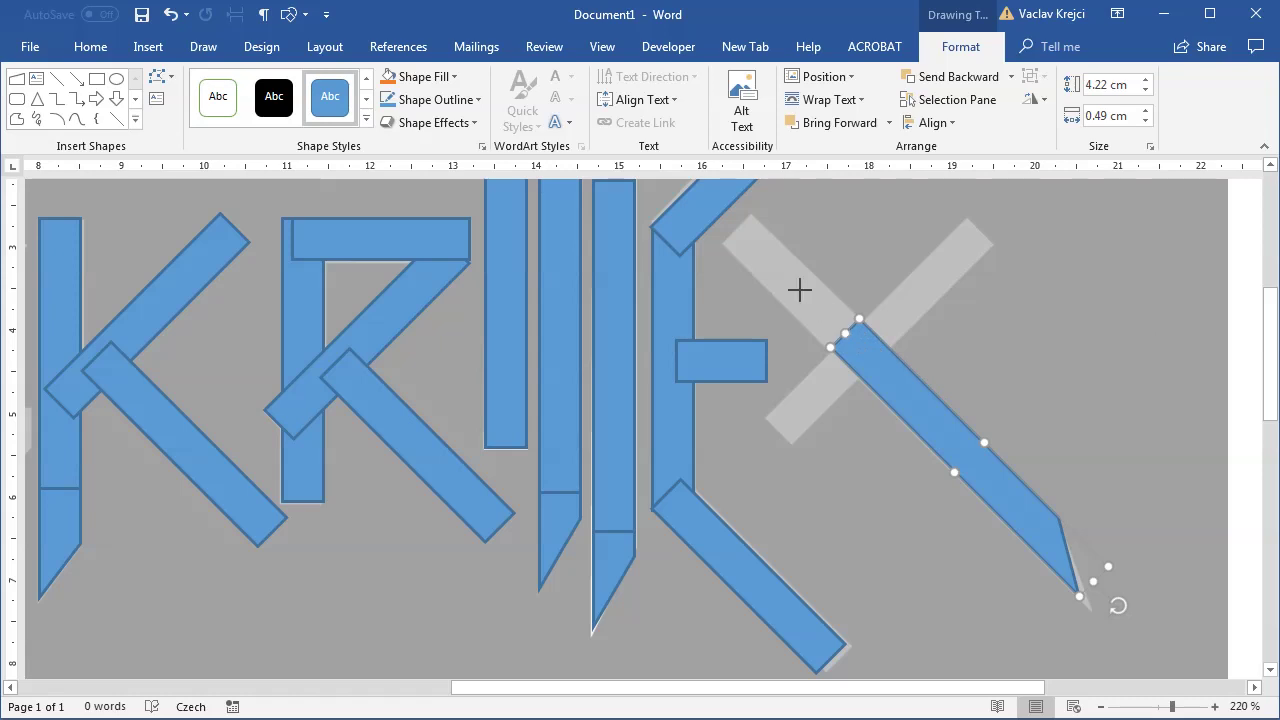
pyautogui.moveTo(799, 290); pyautogui.dragTo(771, 262)
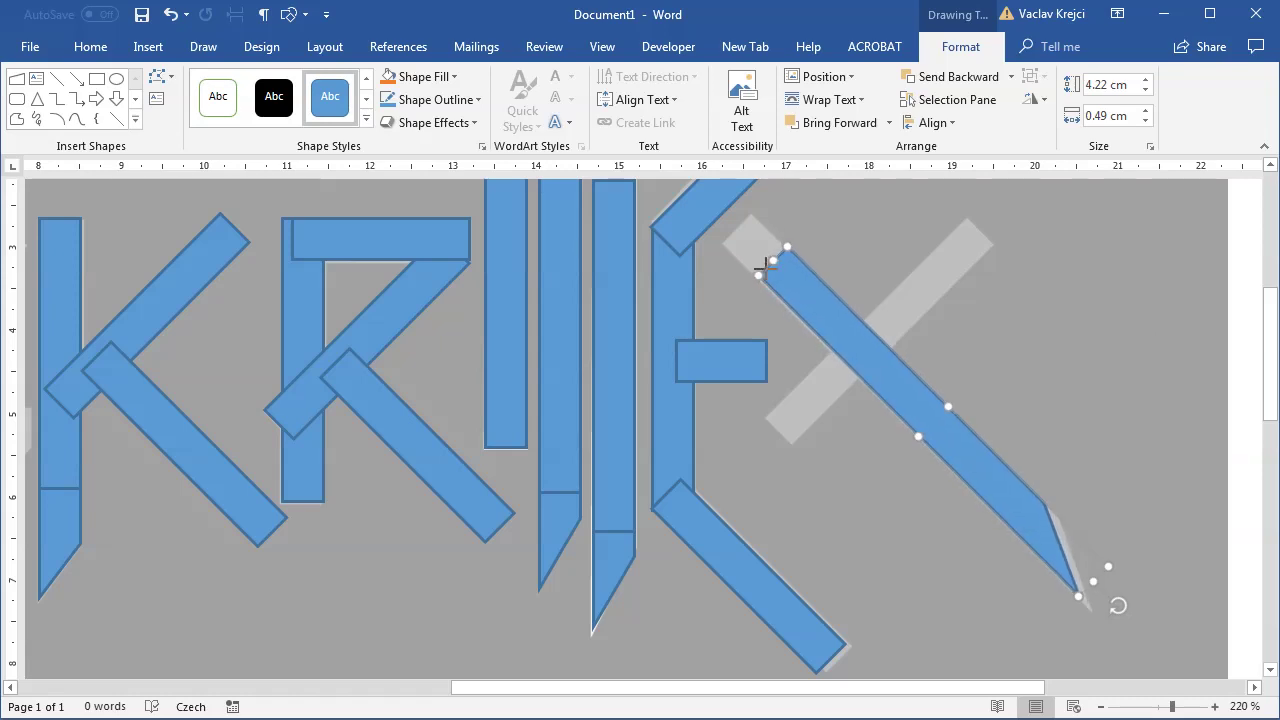
pyautogui.moveTo(965, 457); pyautogui.dragTo(975, 475)
pyautogui.hotkey('ctrl', 'z')
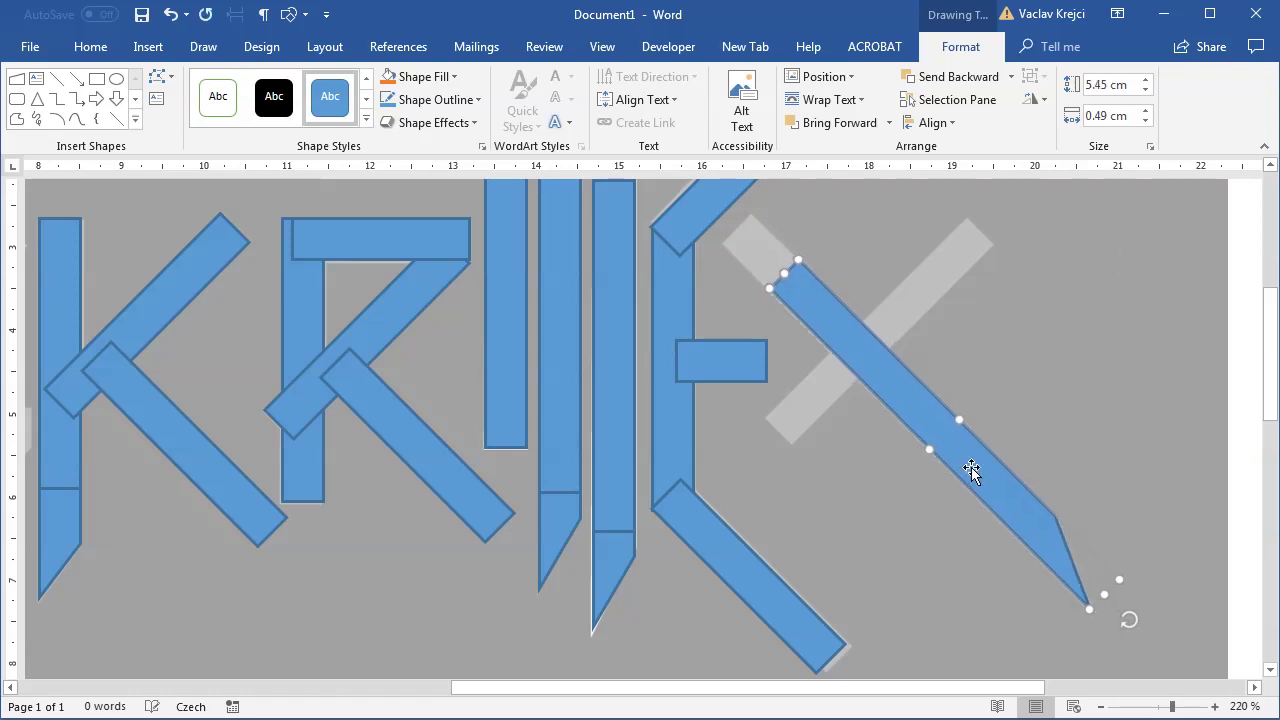
# Copy the E's upper arm onto the X's rising diagonal and lengthen it to the end of the traced stroke
pyautogui.click(707, 240)
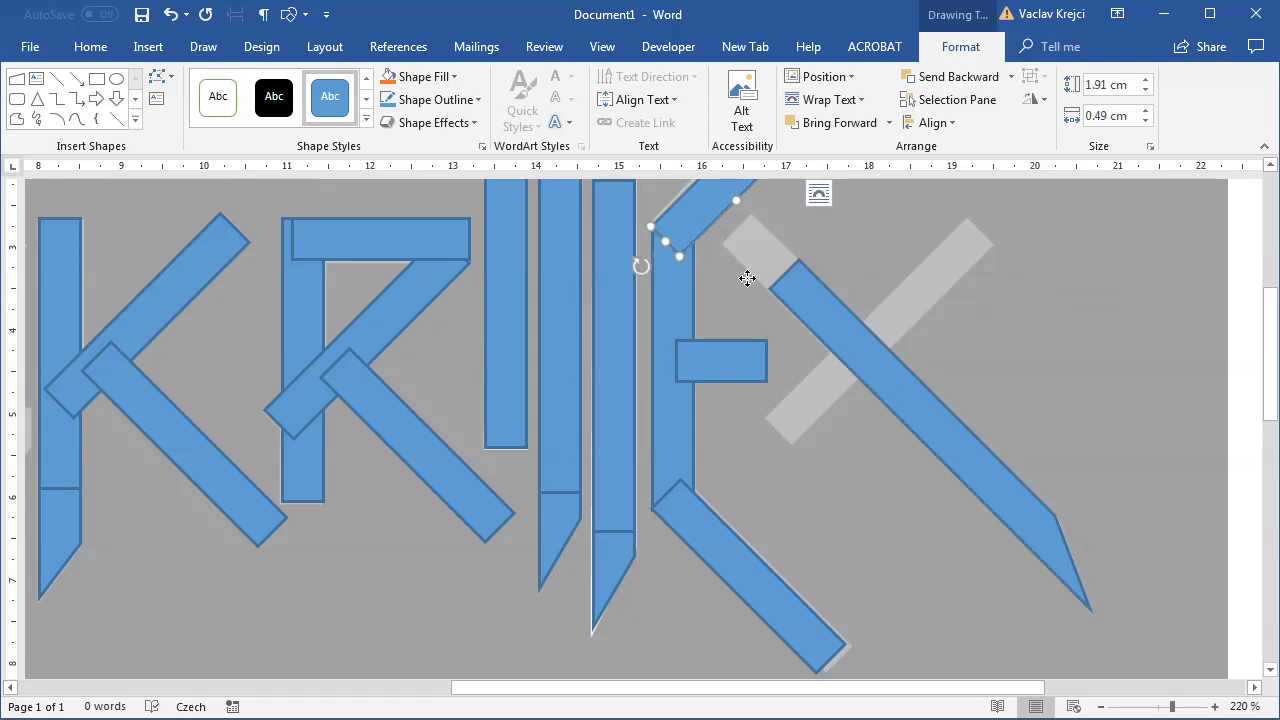
pyautogui.moveTo(747, 278)
pyautogui.keyDown('ctrl'); pyautogui.mouseDown()
pyautogui.moveTo(783, 360)
pyautogui.moveTo(754, 346)
pyautogui.mouseUp(); pyautogui.keyUp('ctrl')
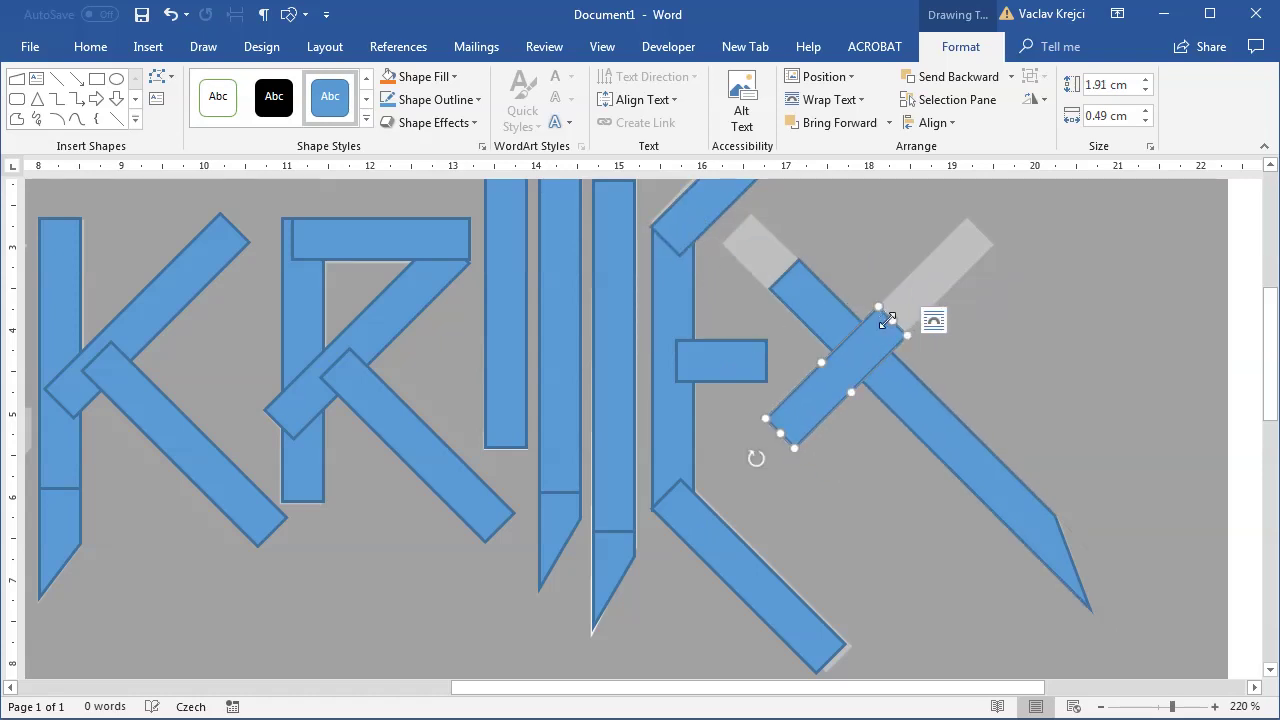
pyautogui.moveTo(888, 320); pyautogui.dragTo(985, 232)
# Duplicate the X's tapered diagonal up to the stroke's upper end, change the copy to a rectangle and shorten it to about 4.38 cm
pyautogui.click(926, 420)
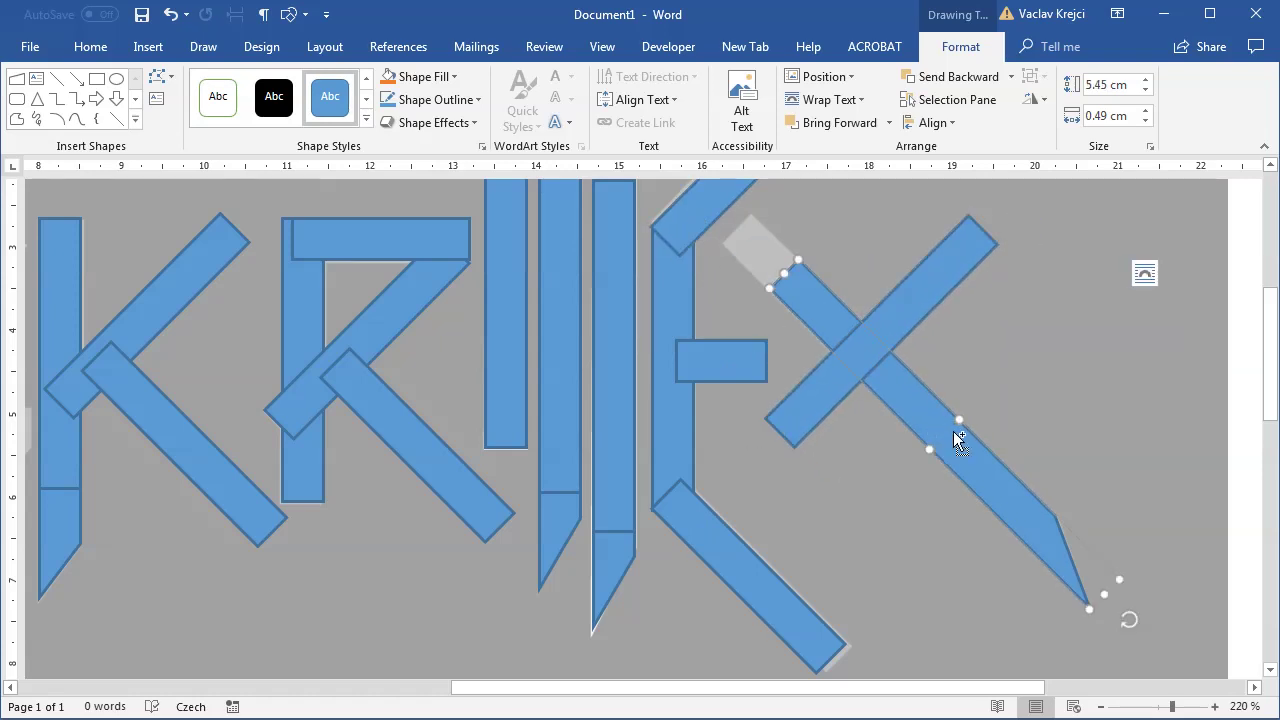
pyautogui.moveTo(980, 456)
pyautogui.mouseDown()
pyautogui.moveTo(915, 392)
pyautogui.moveTo(927, 414)
pyautogui.mouseUp()
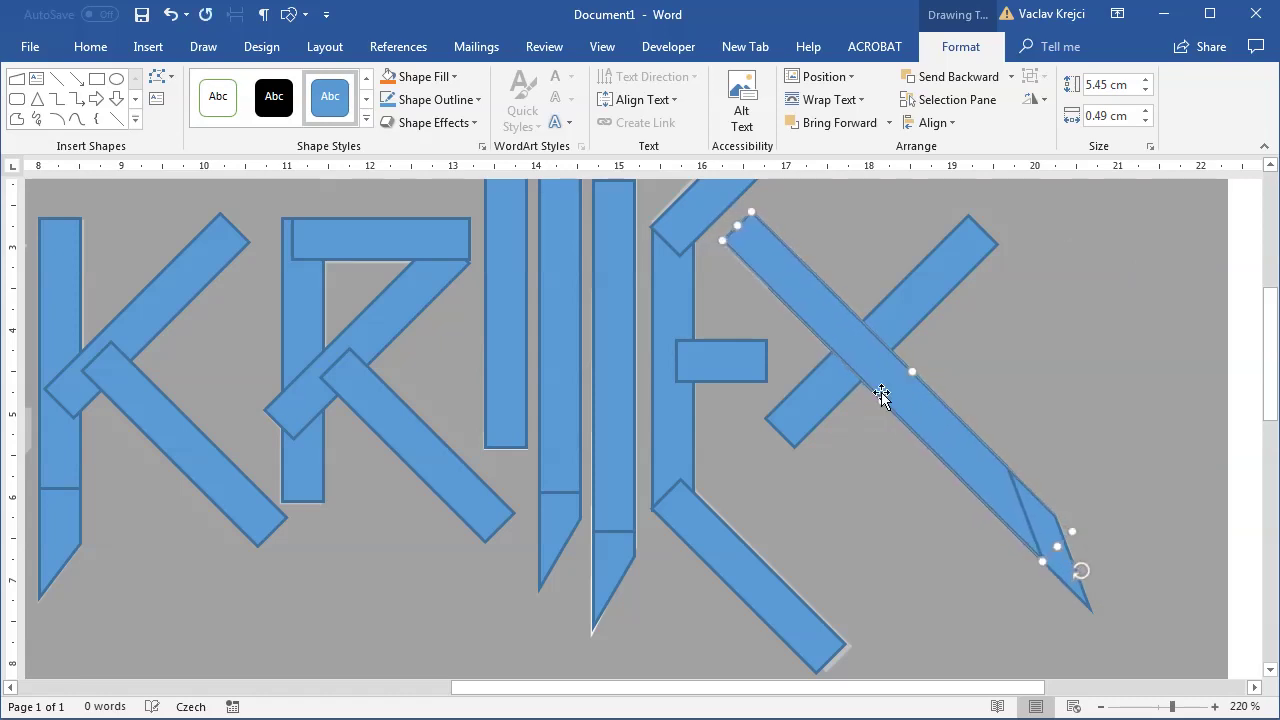
pyautogui.click(160, 77)
pyautogui.moveTo(167, 100)
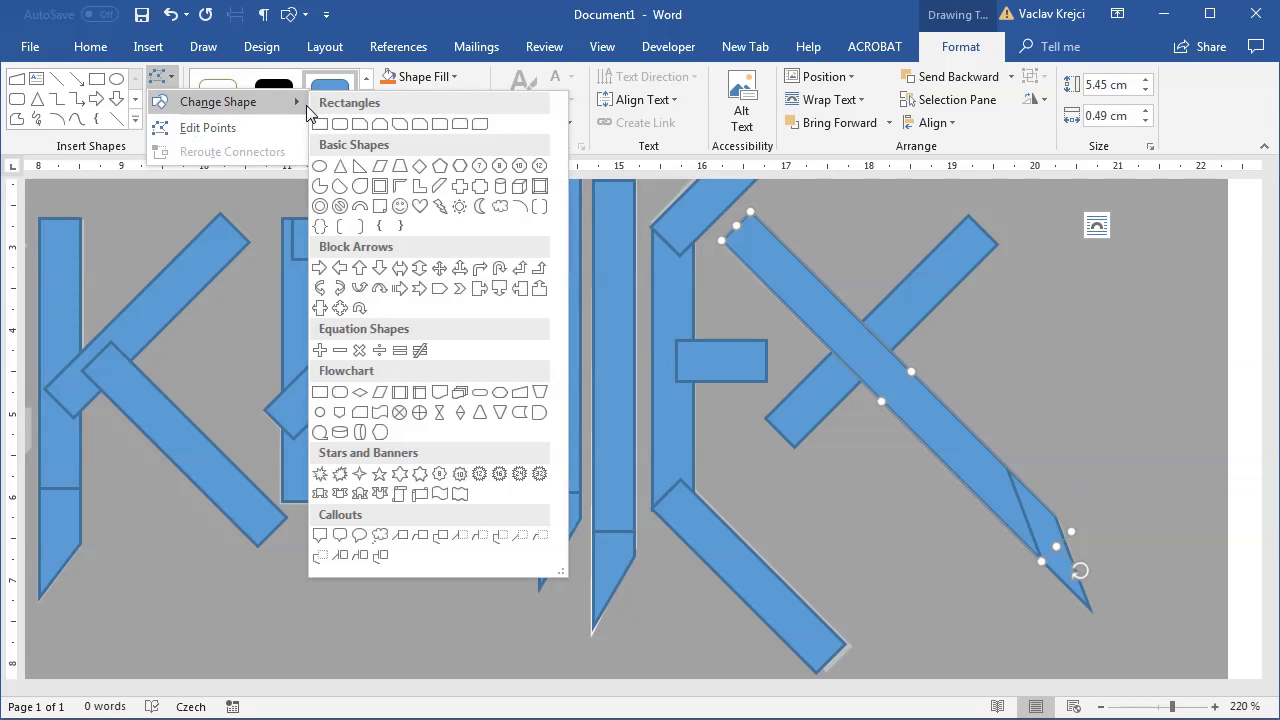
pyautogui.click(318, 124)
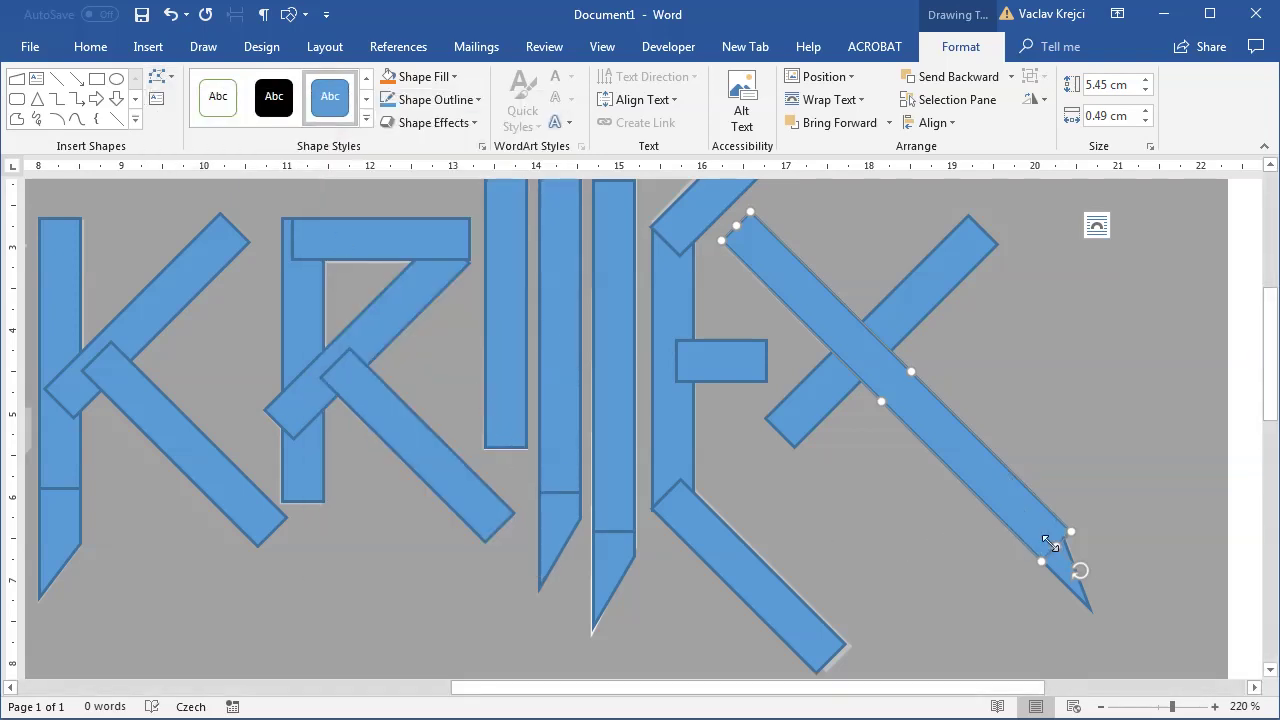
pyautogui.moveTo(1005, 496); pyautogui.dragTo(1003, 494)
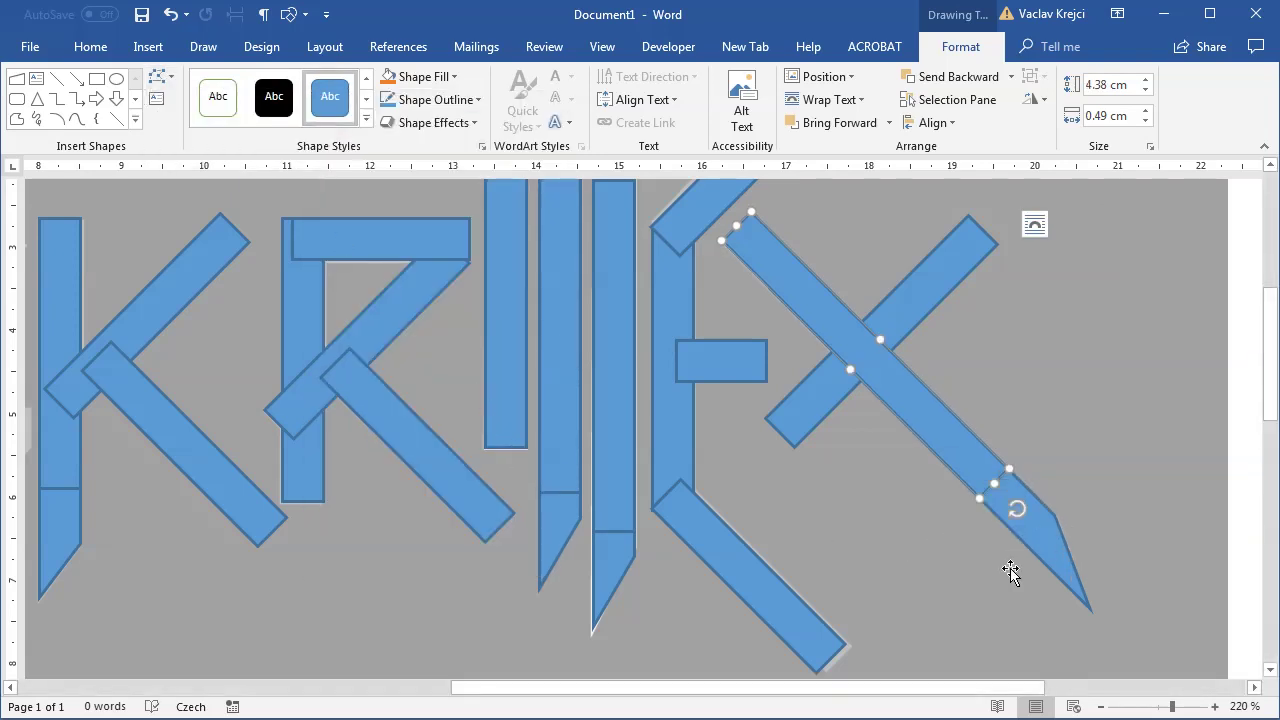
pyautogui.click(997, 535)
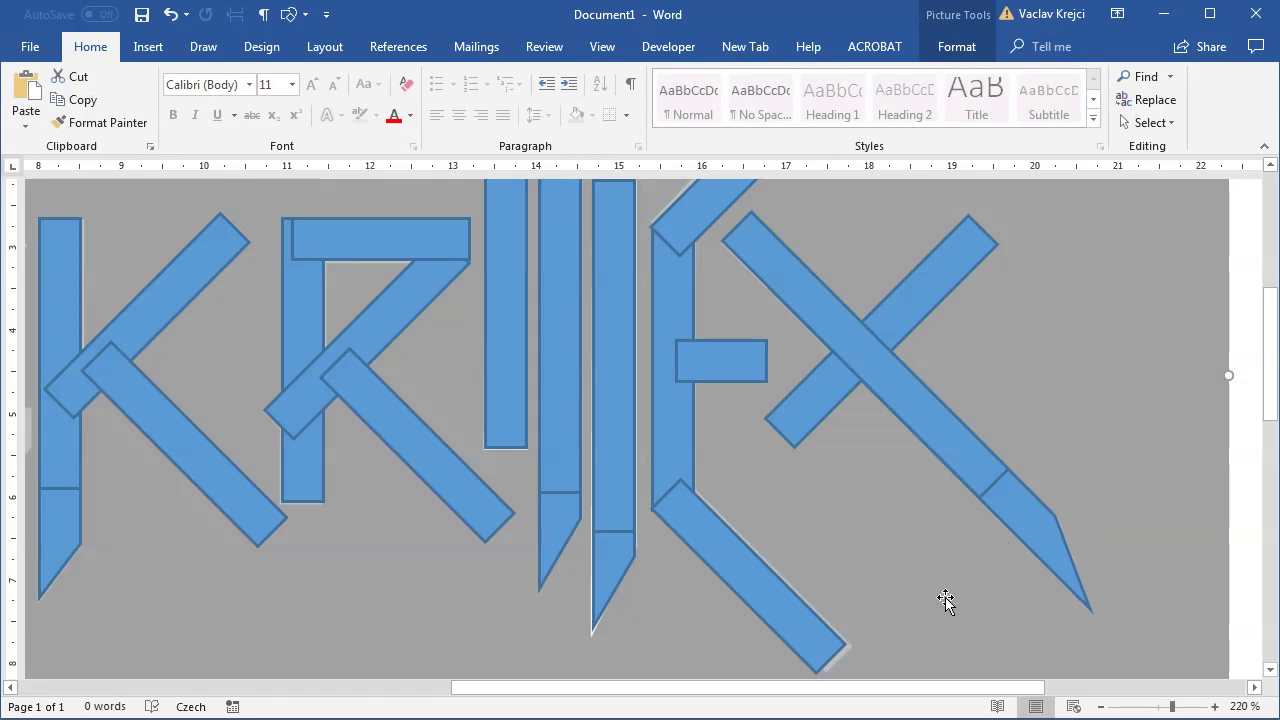
# Copy the middle tall bar's tapered piece onto the S's upper diagonal, rotate it, align its tip with the corner and shorten it to about 2.43 cm
pyautogui.moveTo(578, 690); pyautogui.dragTo(349, 690)
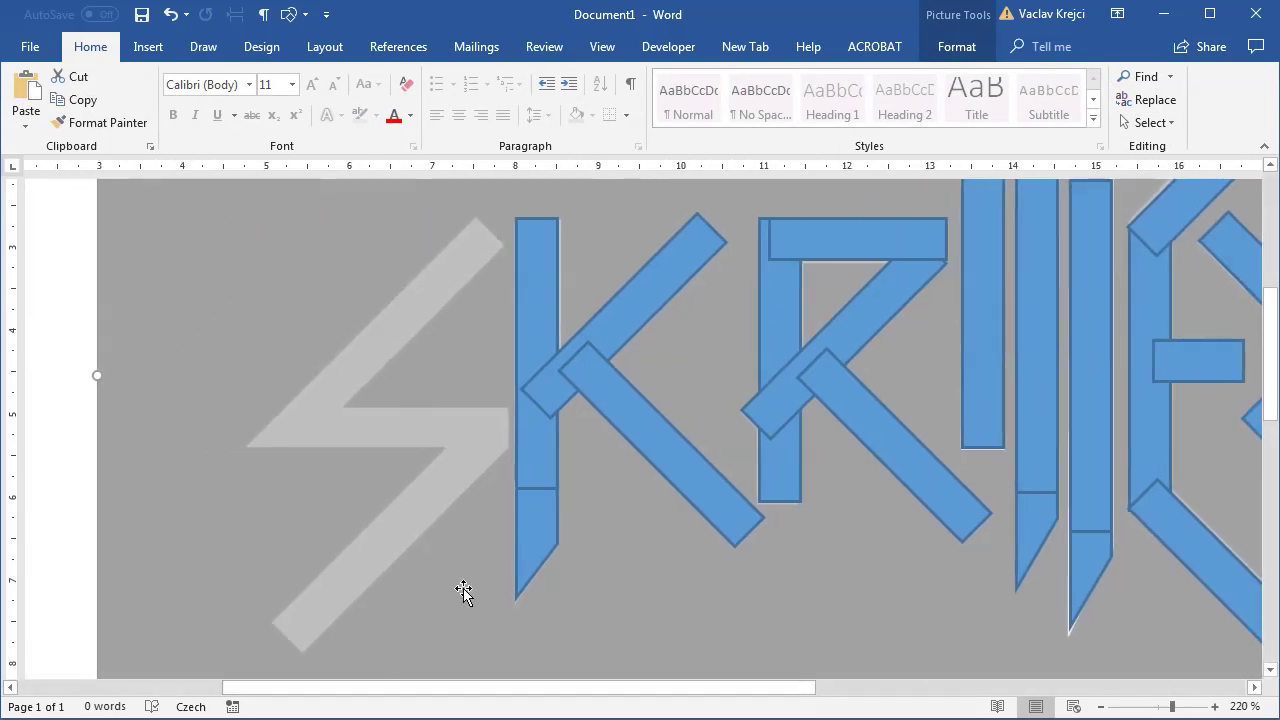
pyautogui.click(608, 321)
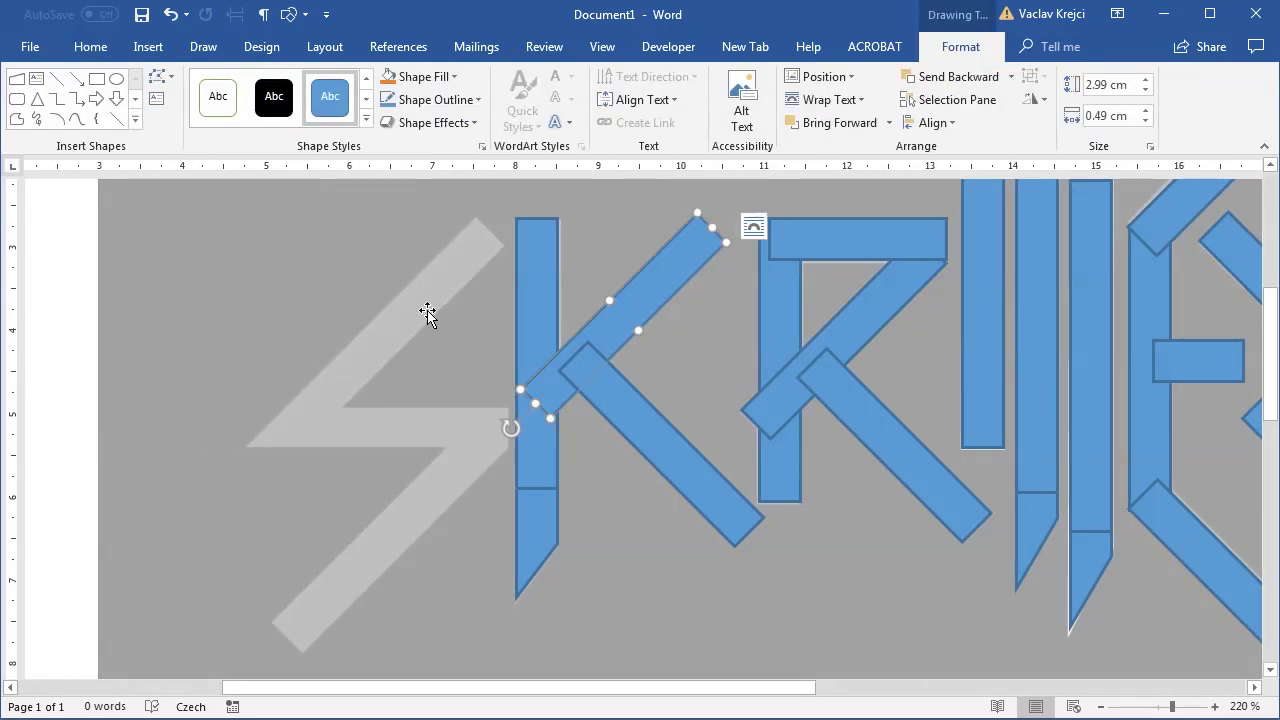
pyautogui.click(1027, 486)
pyautogui.click(1046, 520)
pyautogui.keyDown('ctrl'); pyautogui.moveTo(1041, 522); pyautogui.dragTo(449, 449); pyautogui.keyUp('ctrl')
pyautogui.moveTo(395, 594)
pyautogui.mouseDown()
pyautogui.moveTo(300, 477)
pyautogui.moveTo(337, 380)
pyautogui.moveTo(332, 390)
pyautogui.mouseUp()
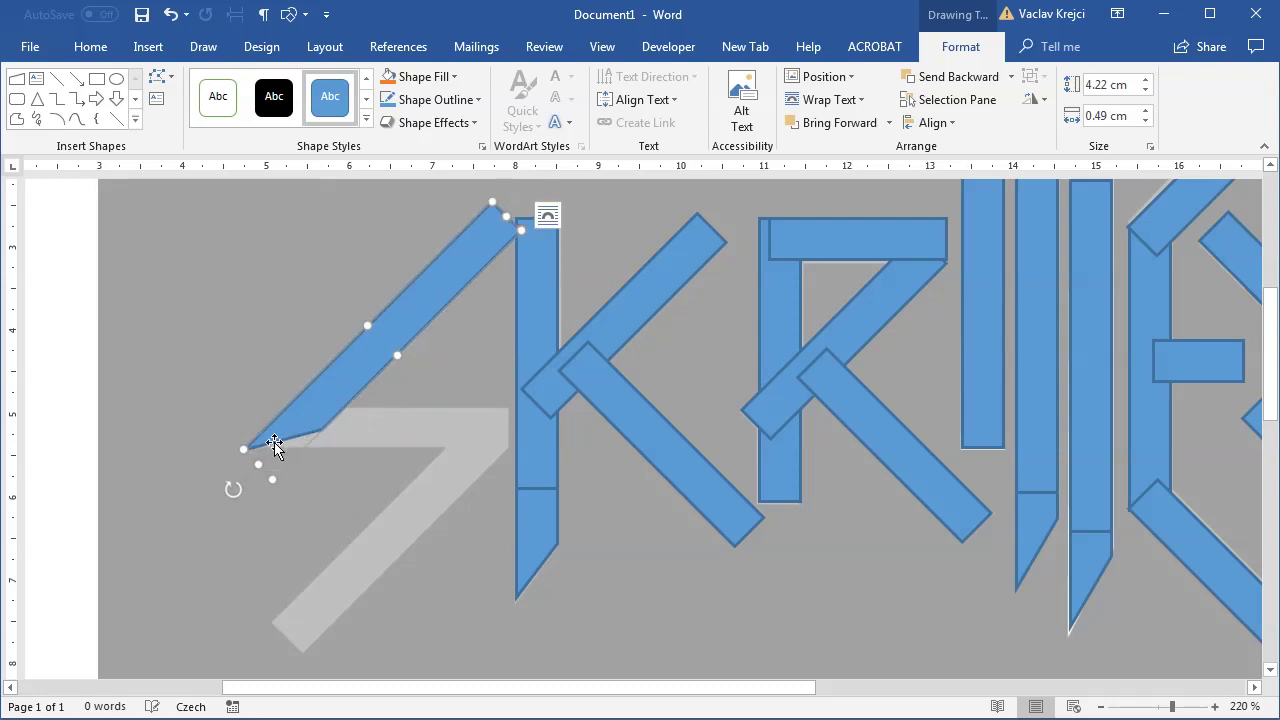
pyautogui.moveTo(283, 455); pyautogui.dragTo(285, 452)
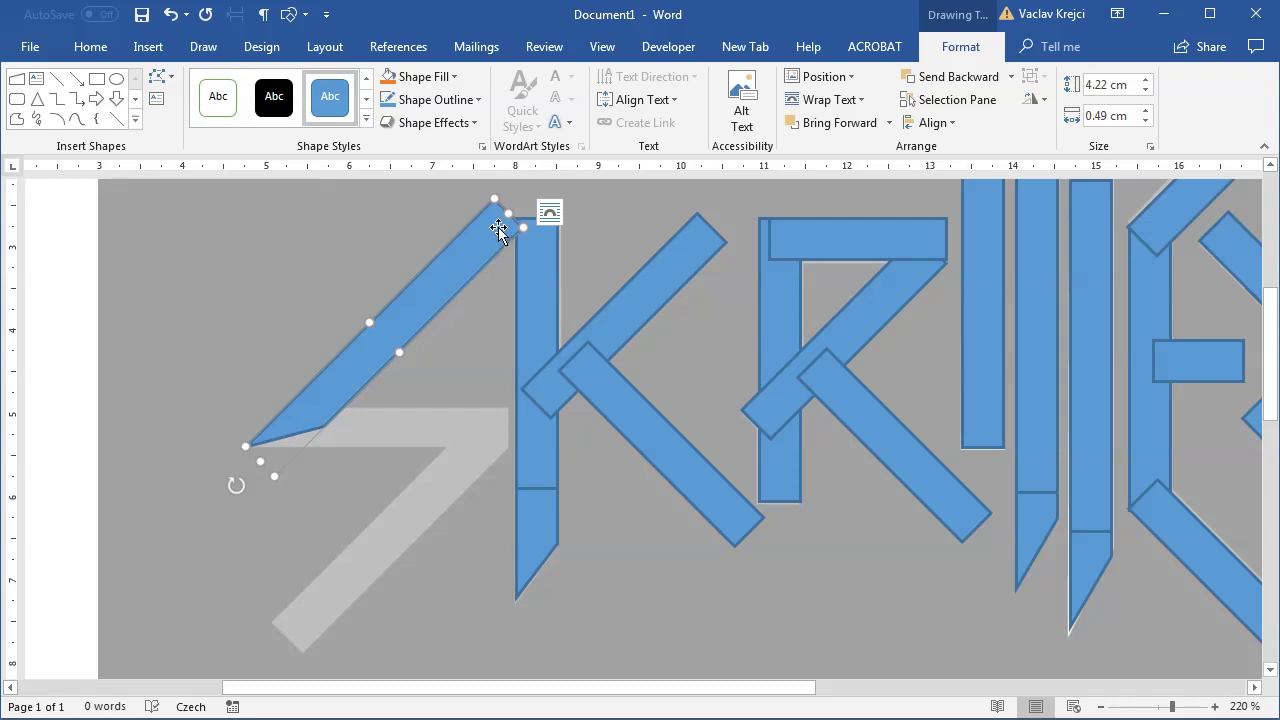
pyautogui.moveTo(507, 216); pyautogui.dragTo(376, 291)
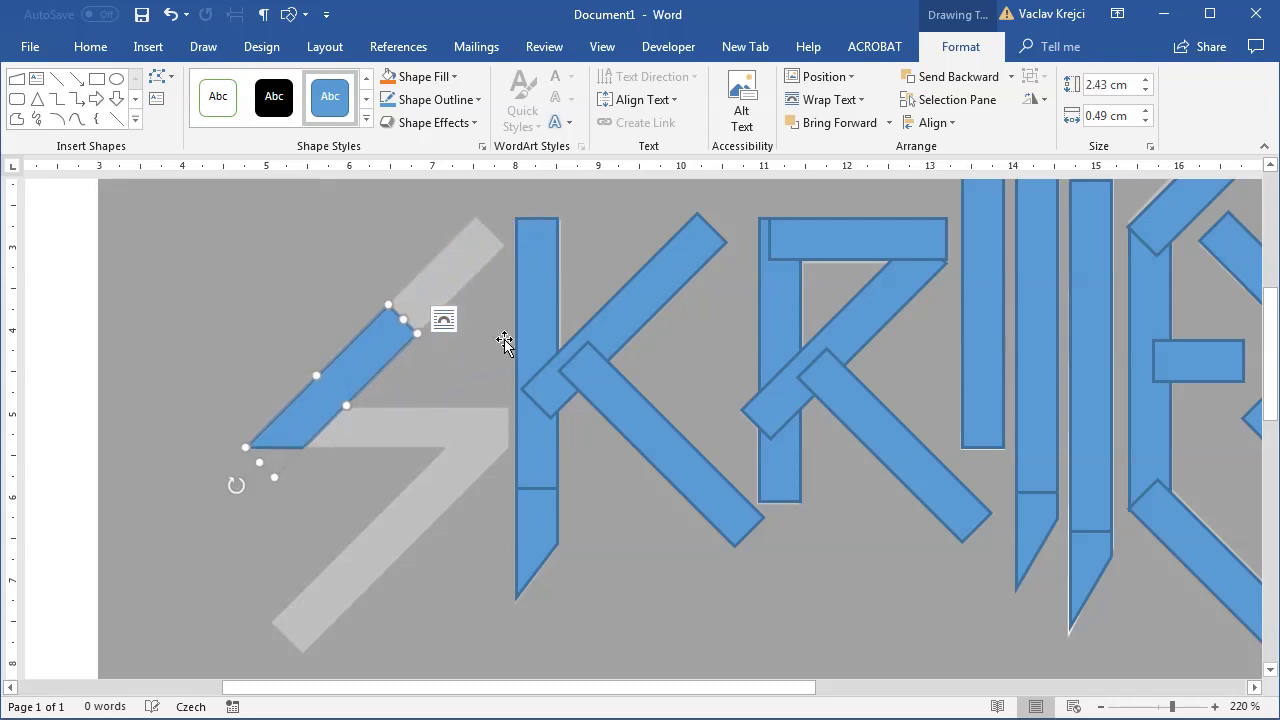
# Duplicate the S's tapered piece up to the upper end of the diagonal and change the copy to a rectangle
pyautogui.hotkey('ctrl', 'v')
pyautogui.moveTo(428, 289); pyautogui.dragTo(456, 262)
pyautogui.click(160, 77)
pyautogui.moveTo(290, 102)
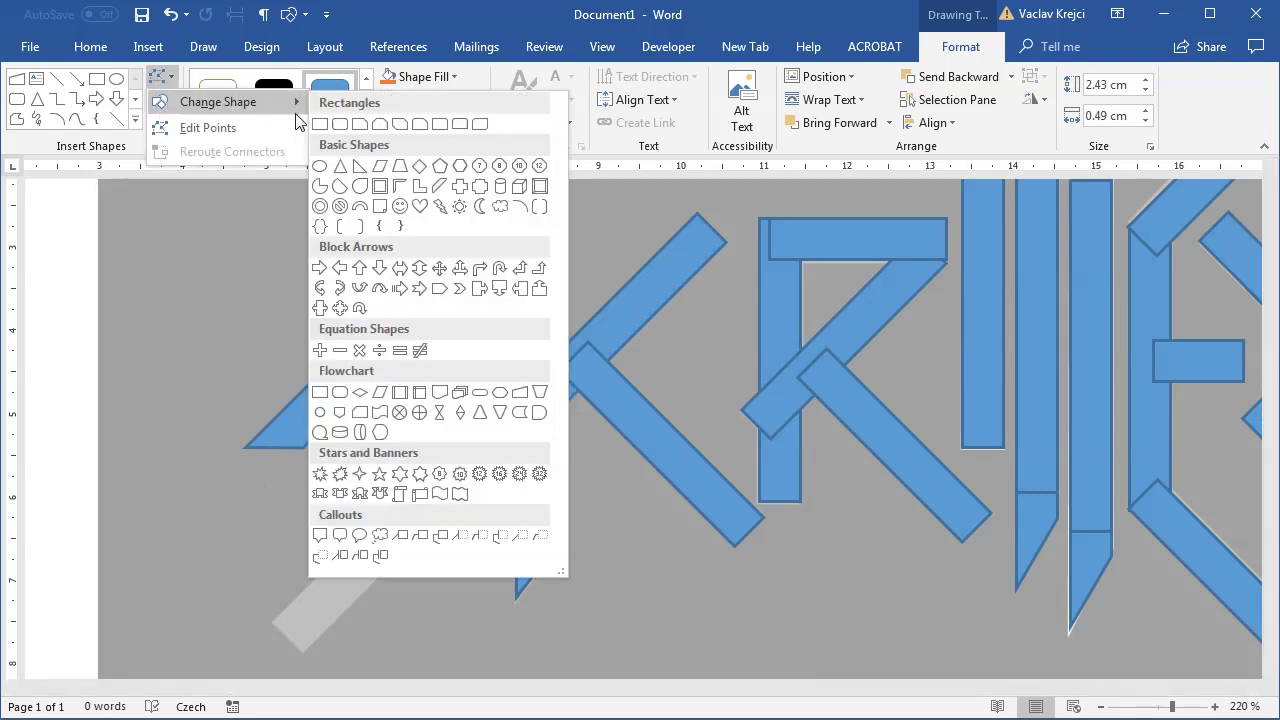
pyautogui.click(323, 130)
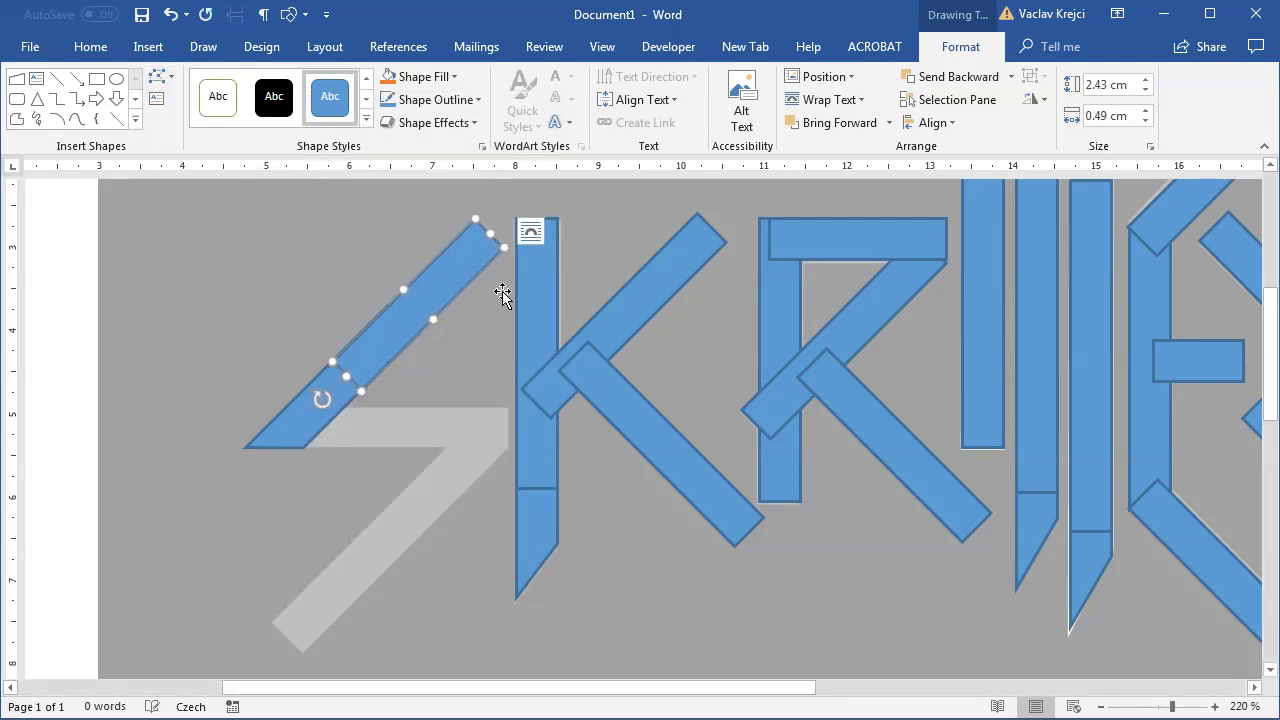
# Copy the R's top bar onto the S's horizontal bar and lengthen it to the end of the traced stroke
pyautogui.click(860, 255)
pyautogui.moveTo(470, 391)
pyautogui.mouseDown()
pyautogui.moveTo(586, 377)
pyautogui.moveTo(679, 336)
pyautogui.mouseUp()
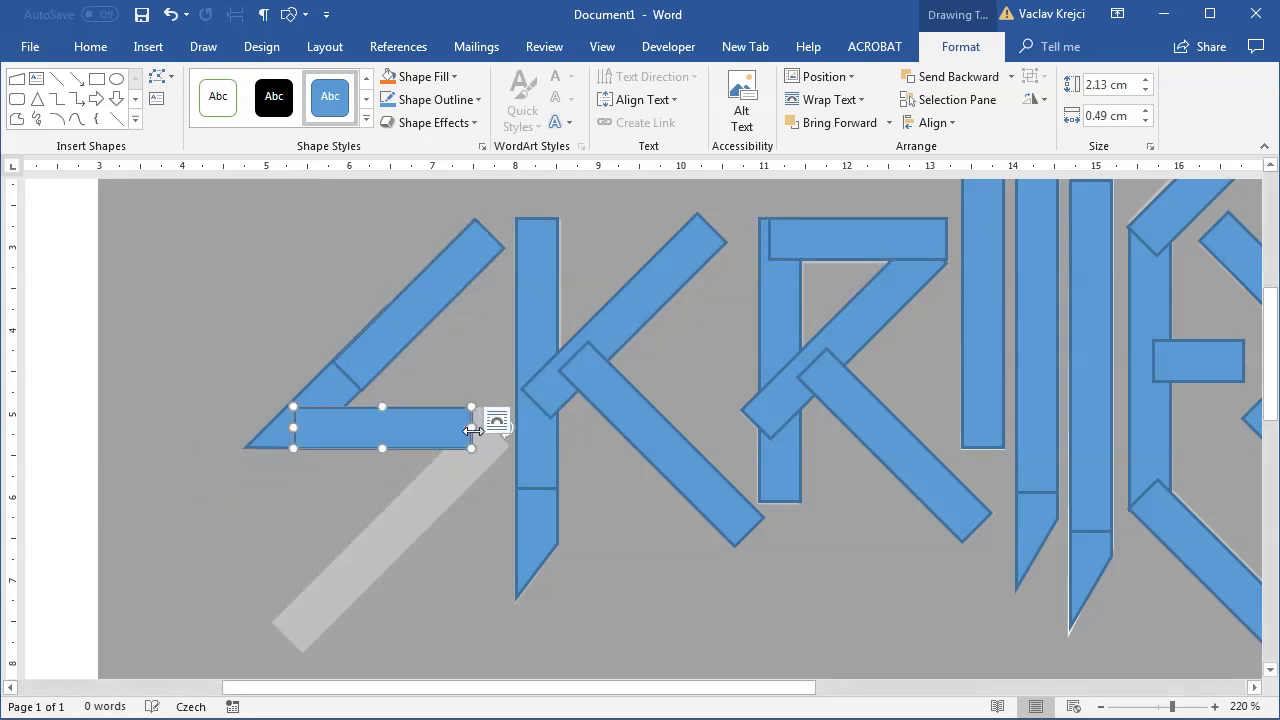
pyautogui.moveTo(472, 428); pyautogui.dragTo(510, 427)
# Copy the R's rising diagonal onto the S's lower diagonal and lengthen it to about 3.52 cm
pyautogui.click(832, 334)
pyautogui.moveTo(868, 332)
pyautogui.mouseDown()
pyautogui.moveTo(494, 466)
pyautogui.moveTo(624, 402)
pyautogui.mouseUp()
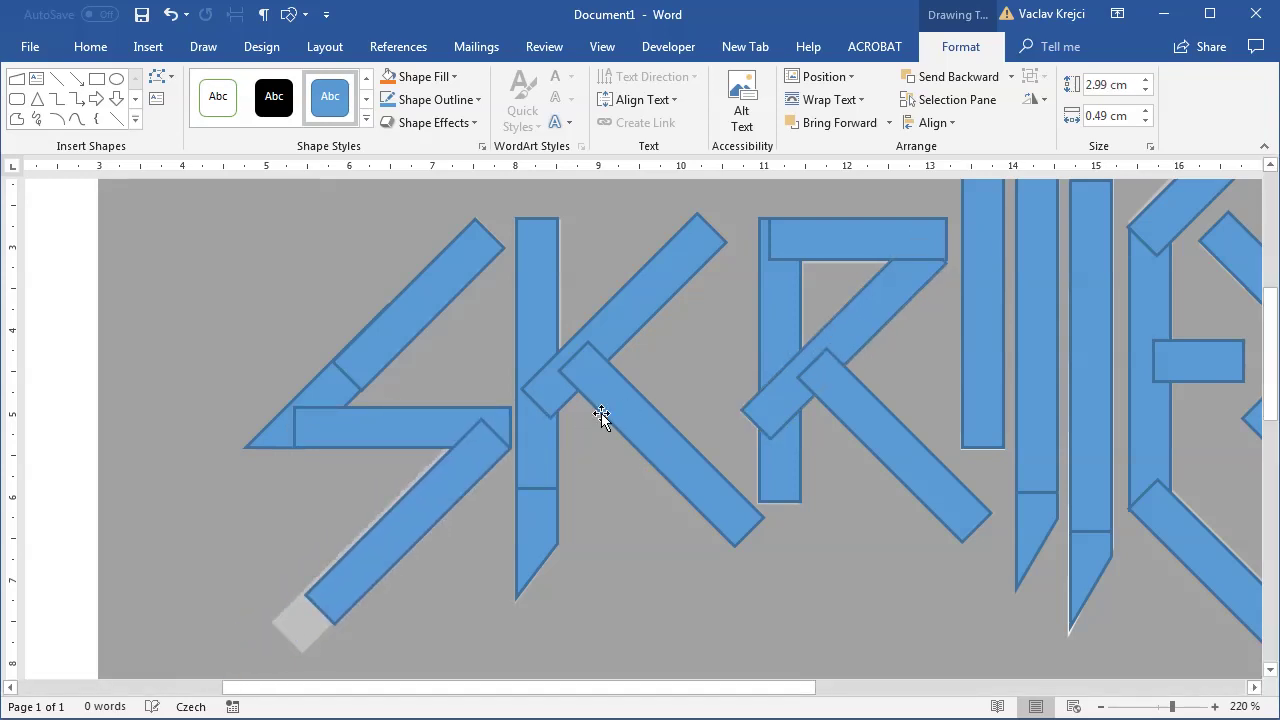
pyautogui.moveTo(322, 604); pyautogui.dragTo(287, 640)
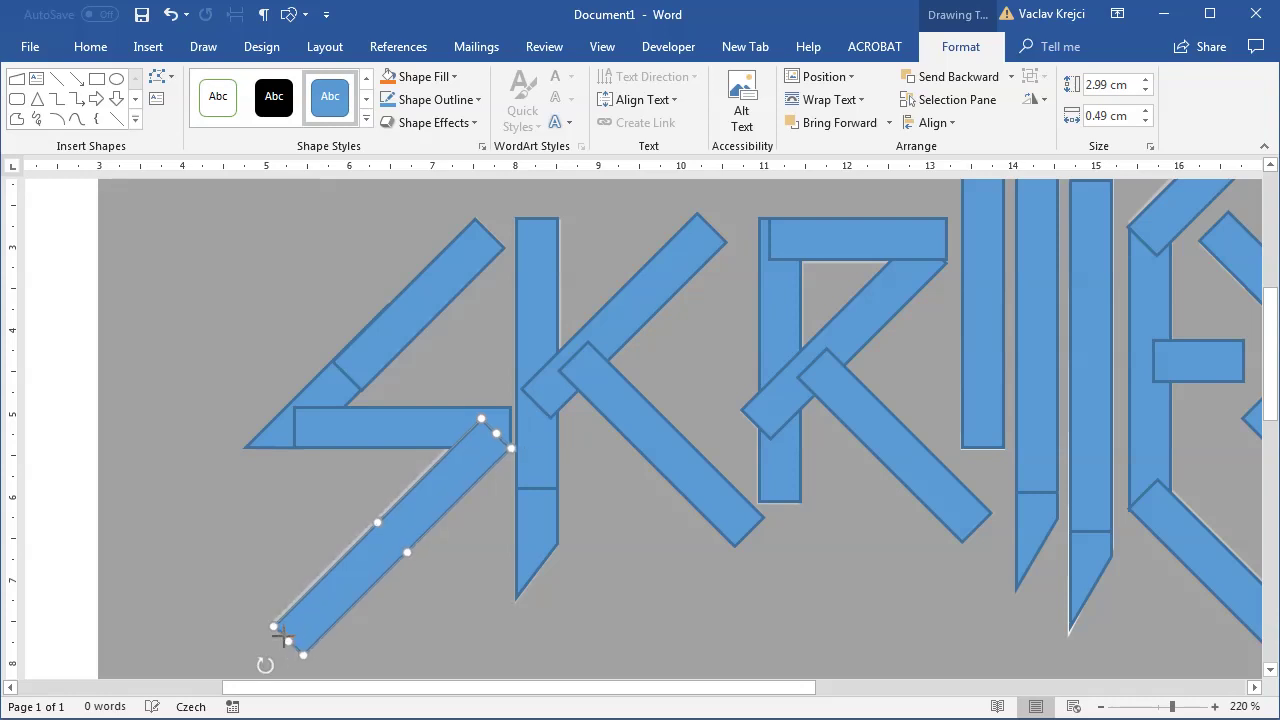
# Zoom out to show the whole logo and hide the reference picture, Picture 2, using the Selection Pane
pyautogui.click(1154, 708)
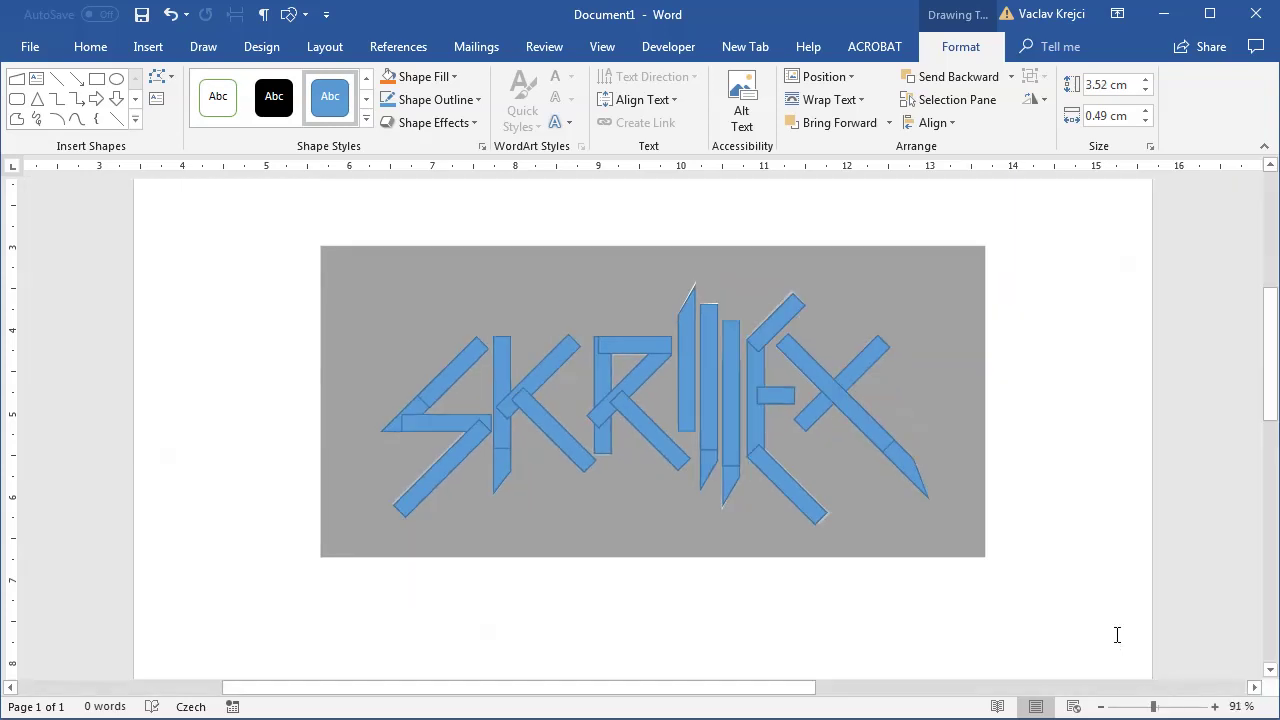
pyautogui.click(90, 46)
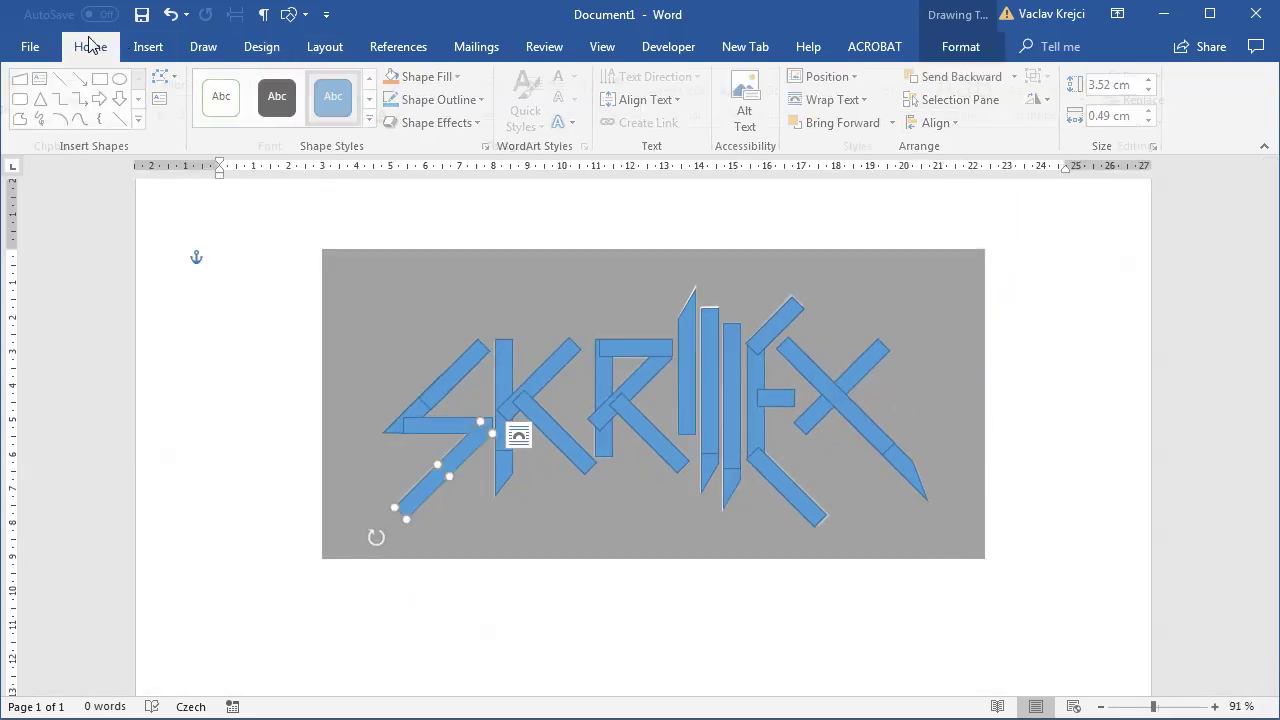
pyautogui.click(1146, 122)
pyautogui.click(1153, 220)
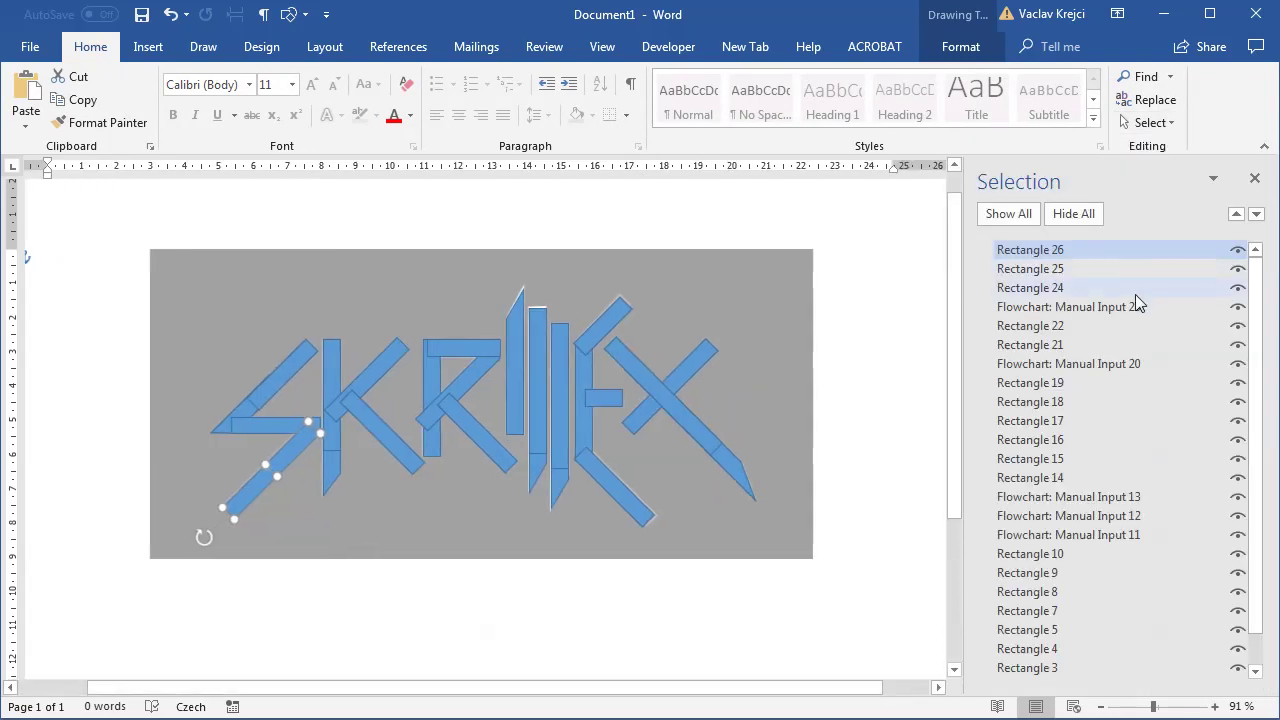
pyautogui.scroll(-1, 1258, 583)
pyautogui.click(1238, 671)
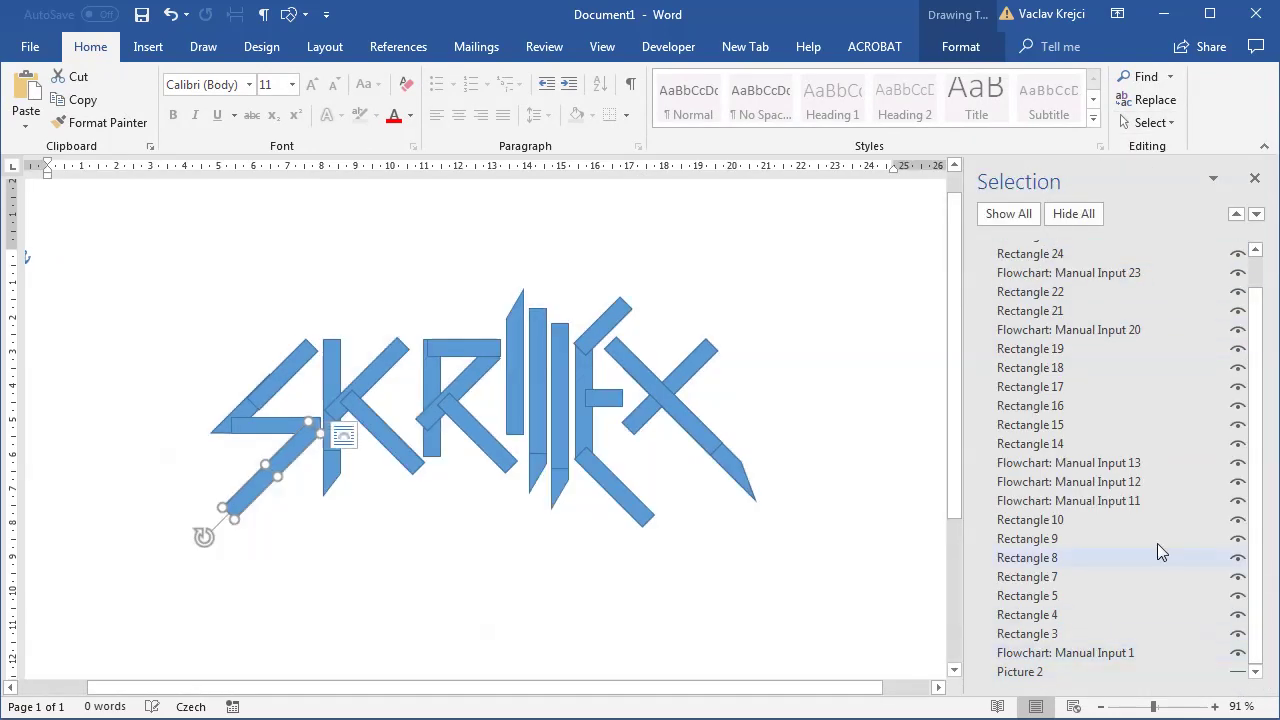
# Select all the shapes of the logo together with Select Objects and remove their outlines
pyautogui.click(1148, 122)
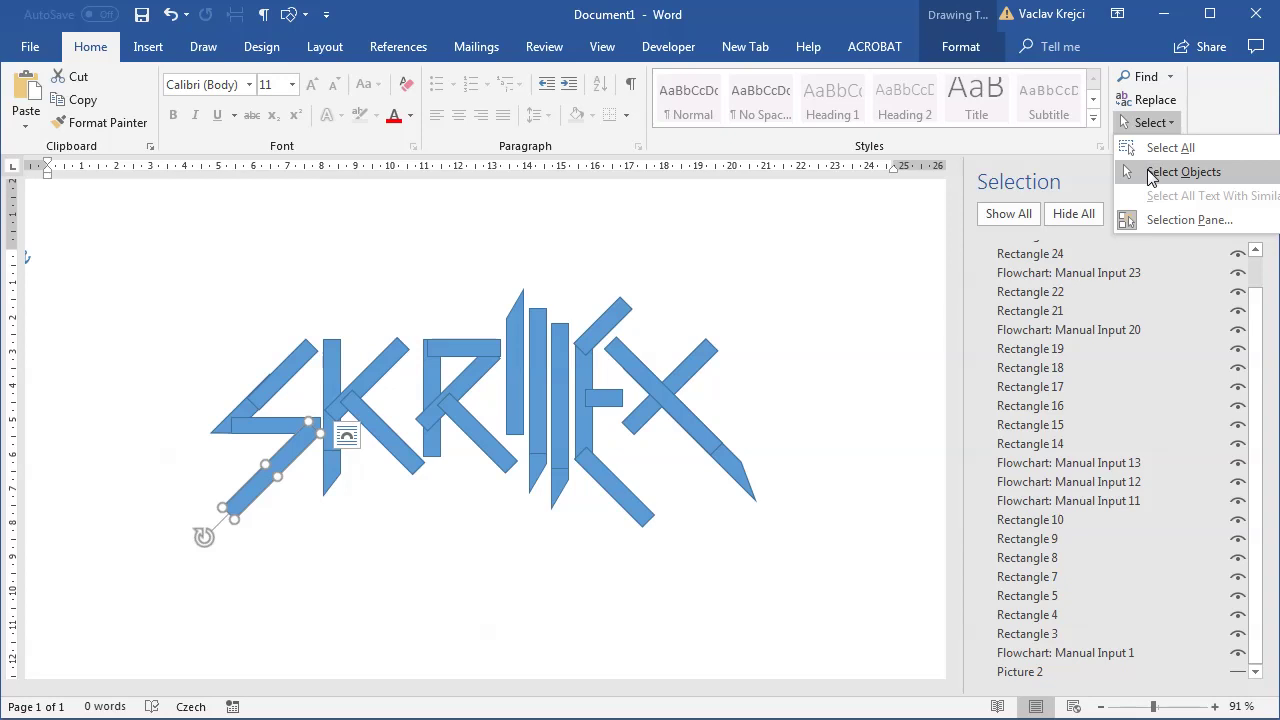
pyautogui.click(1158, 169)
pyautogui.moveTo(146, 242); pyautogui.dragTo(856, 594)
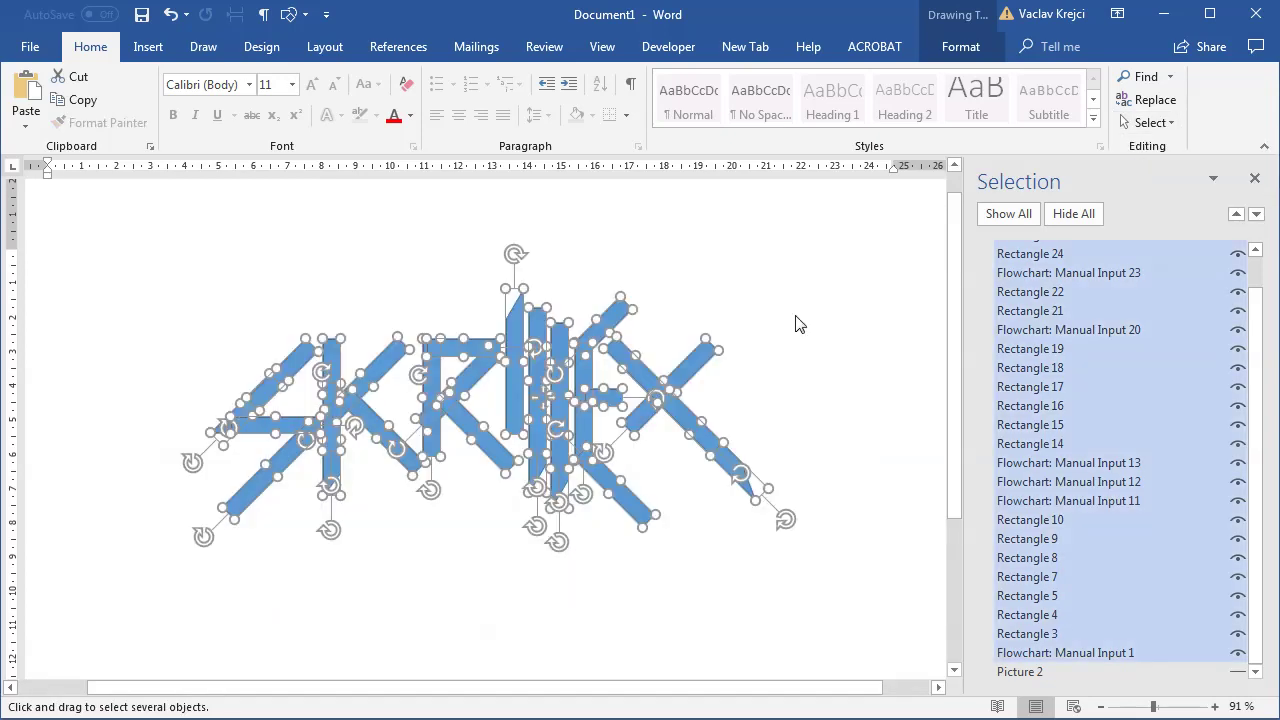
pyautogui.click(962, 47)
pyautogui.click(432, 99)
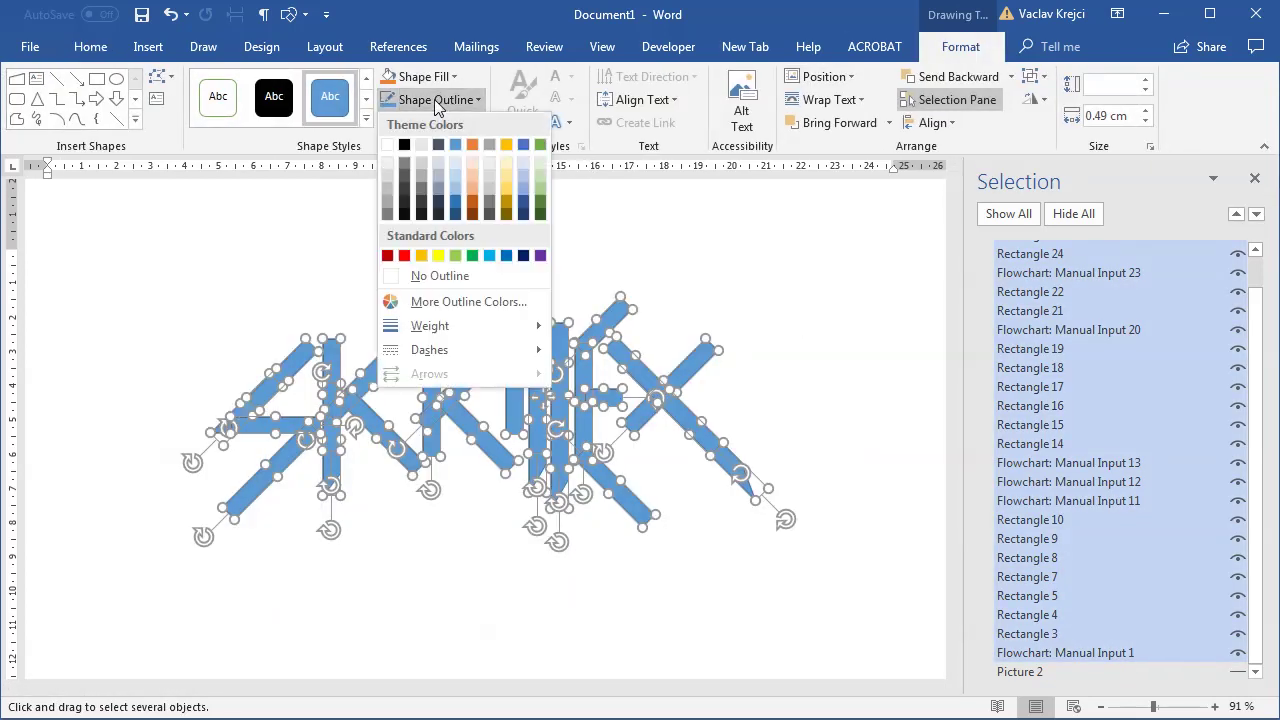
pyautogui.click(428, 277)
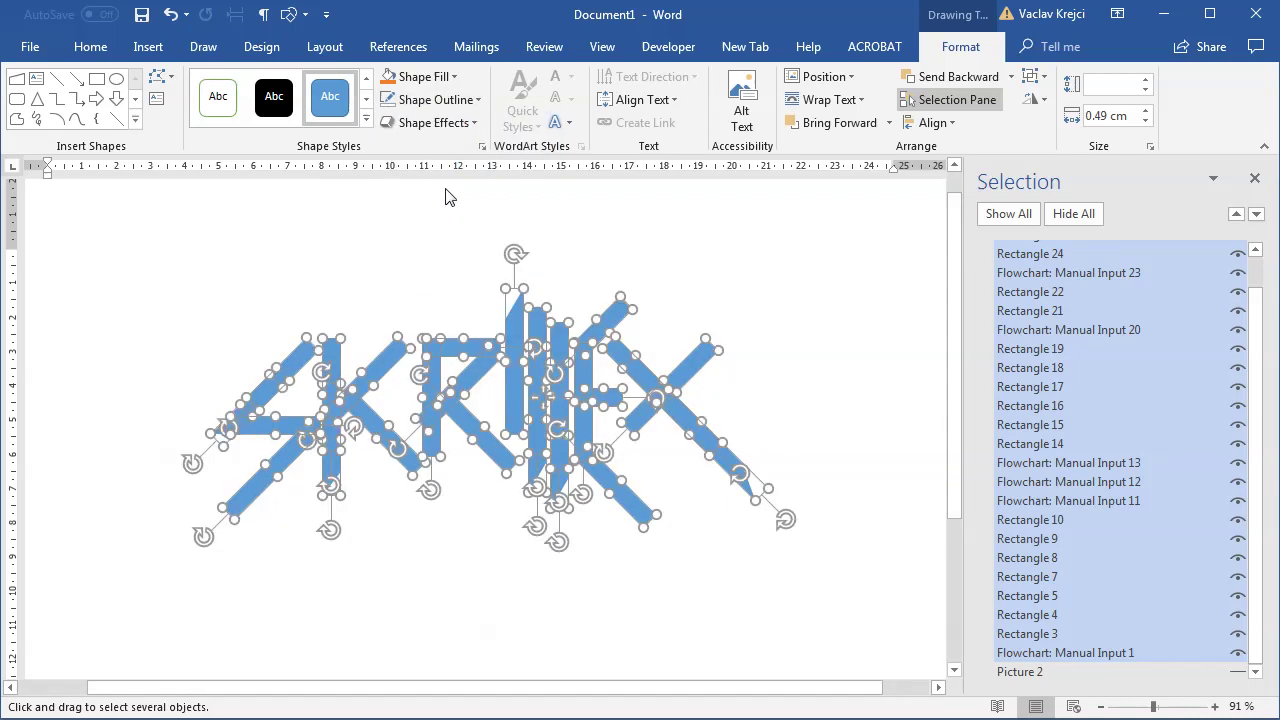
# Fill all the selected logo shapes with black and deselect them
pyautogui.click(432, 79)
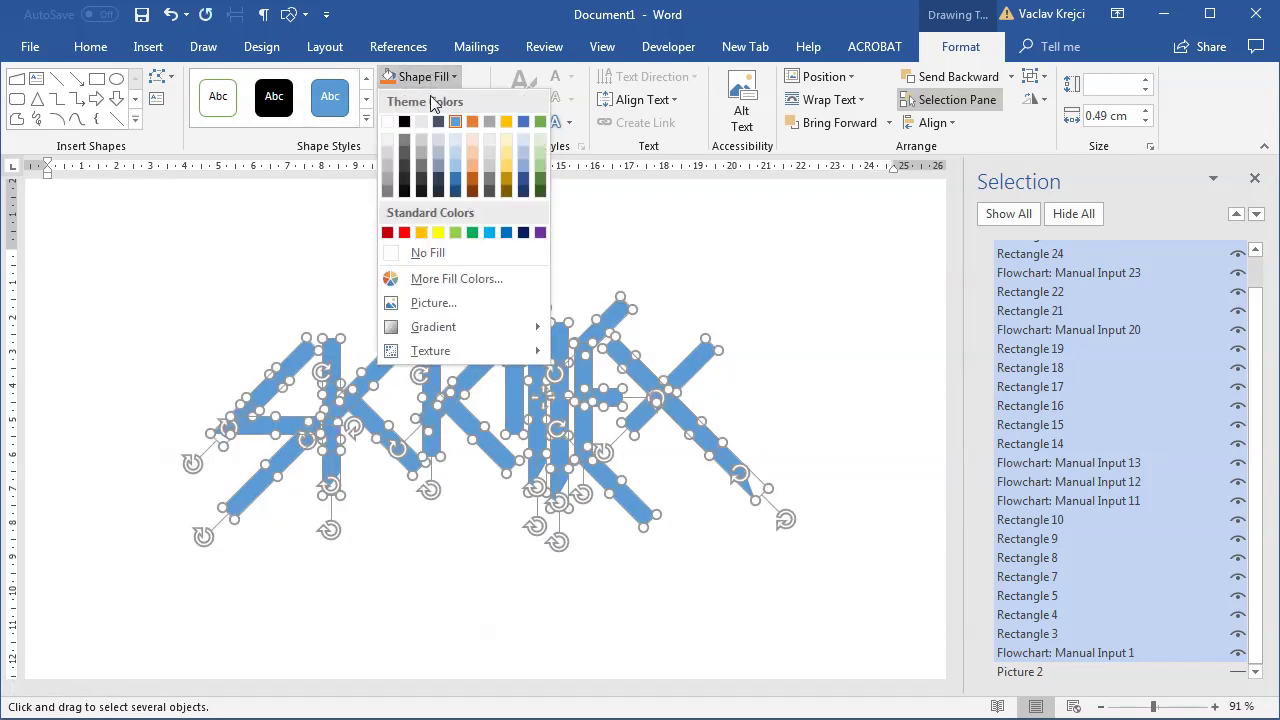
pyautogui.click(404, 122)
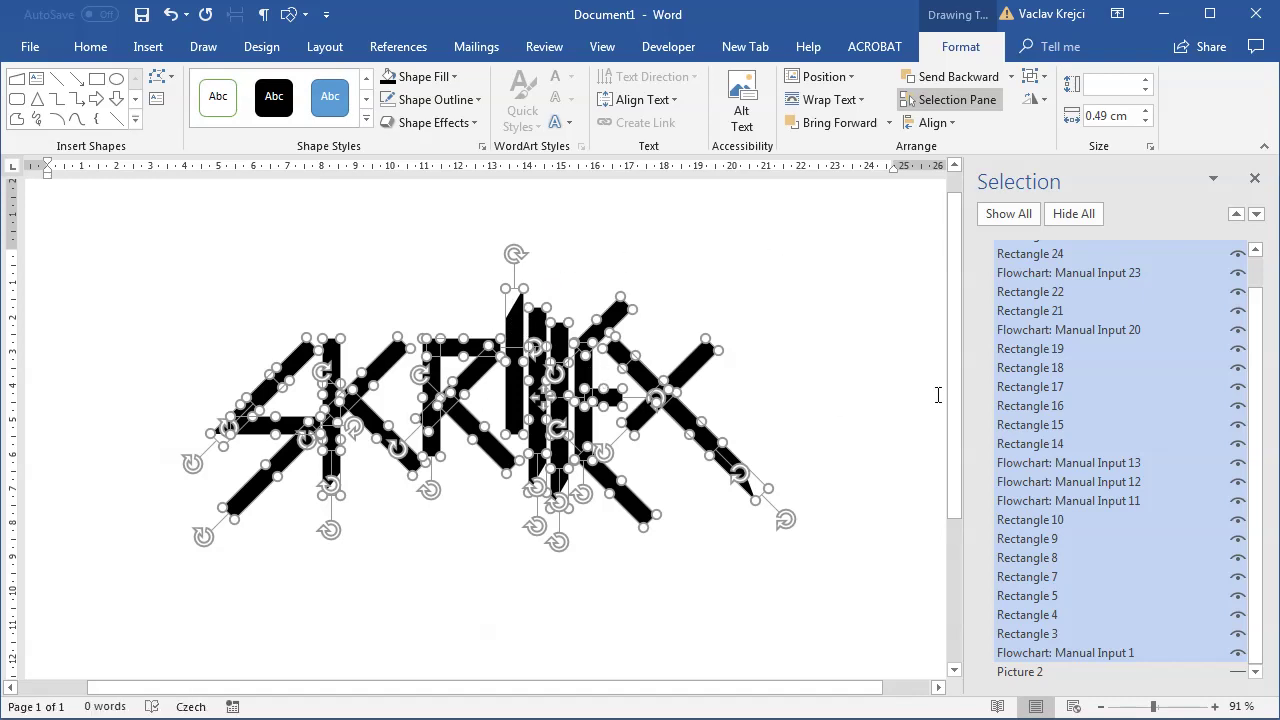
pyautogui.click(805, 410)
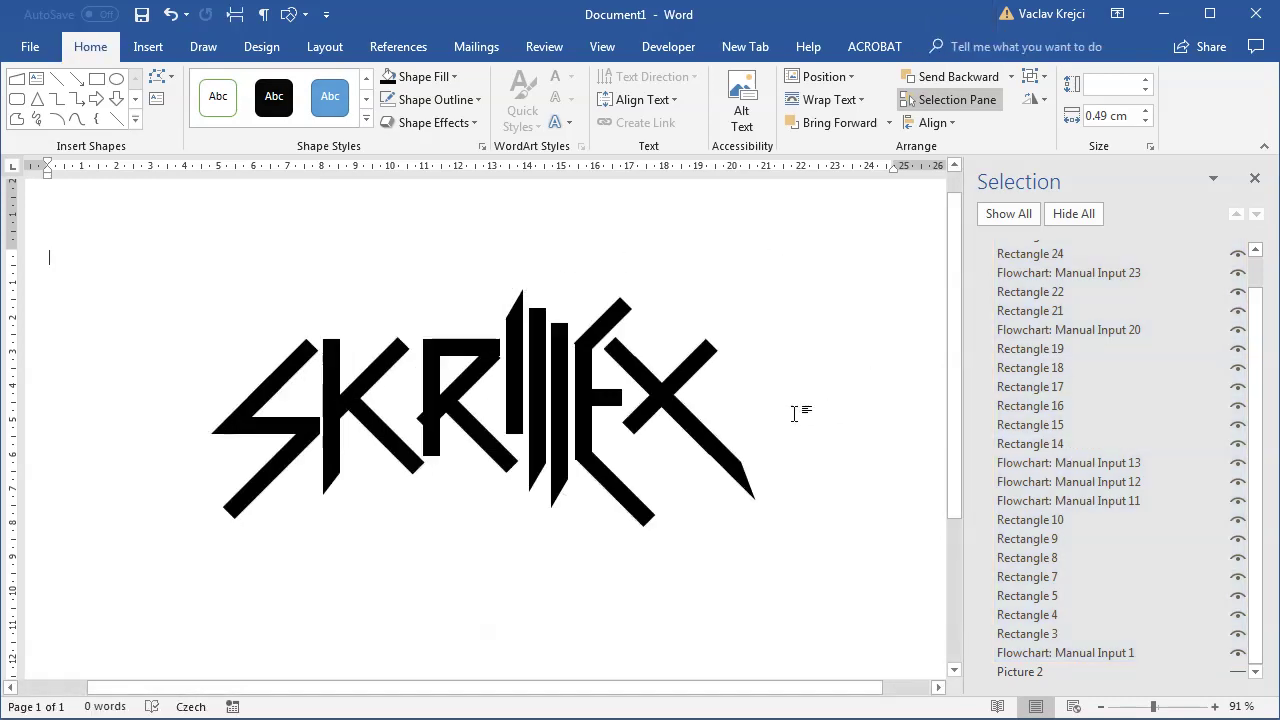
# Fill the five shapes that form the three vertical bars in the middle of the logo with red, then deselect them
pyautogui.click(510, 345)
pyautogui.keyDown('ctrl'); pyautogui.click(538, 365); pyautogui.keyUp('ctrl')
pyautogui.keyDown('ctrl'); pyautogui.click(560, 460); pyautogui.keyUp('ctrl')
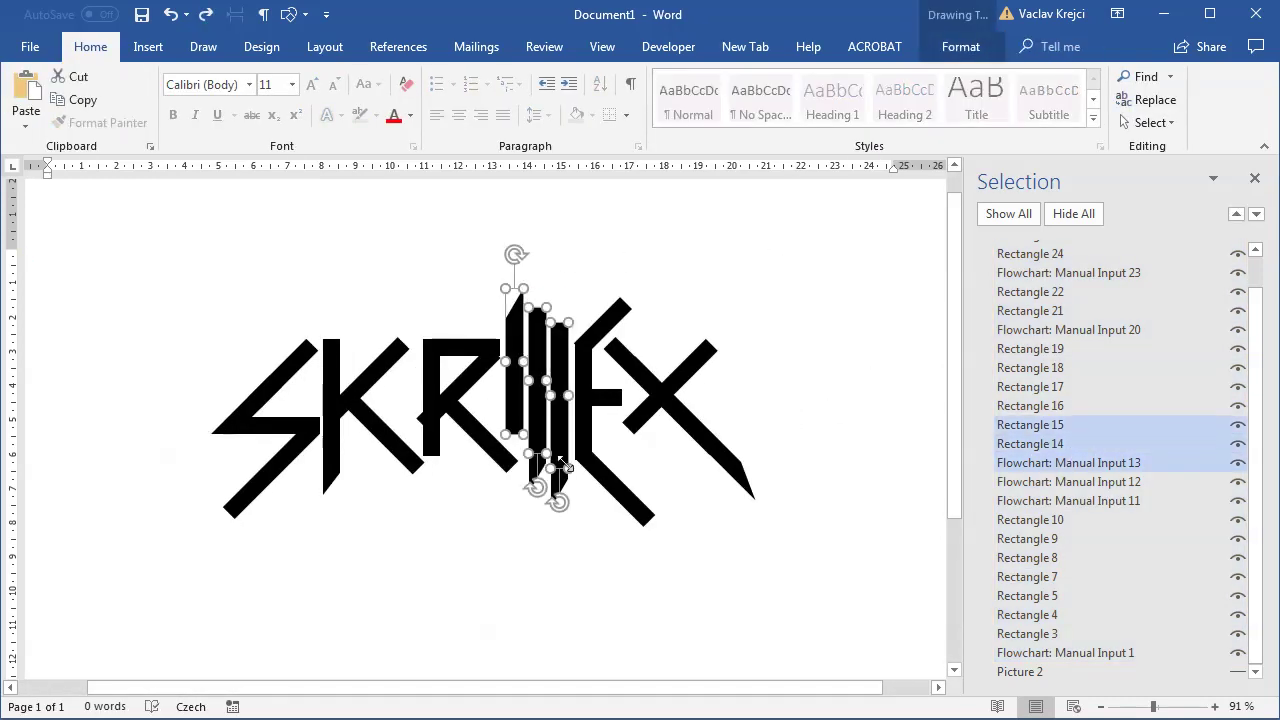
pyautogui.keyDown('ctrl'); pyautogui.click(558, 480); pyautogui.keyUp('ctrl')
pyautogui.keyDown('ctrl'); pyautogui.click(535, 476); pyautogui.keyUp('ctrl')
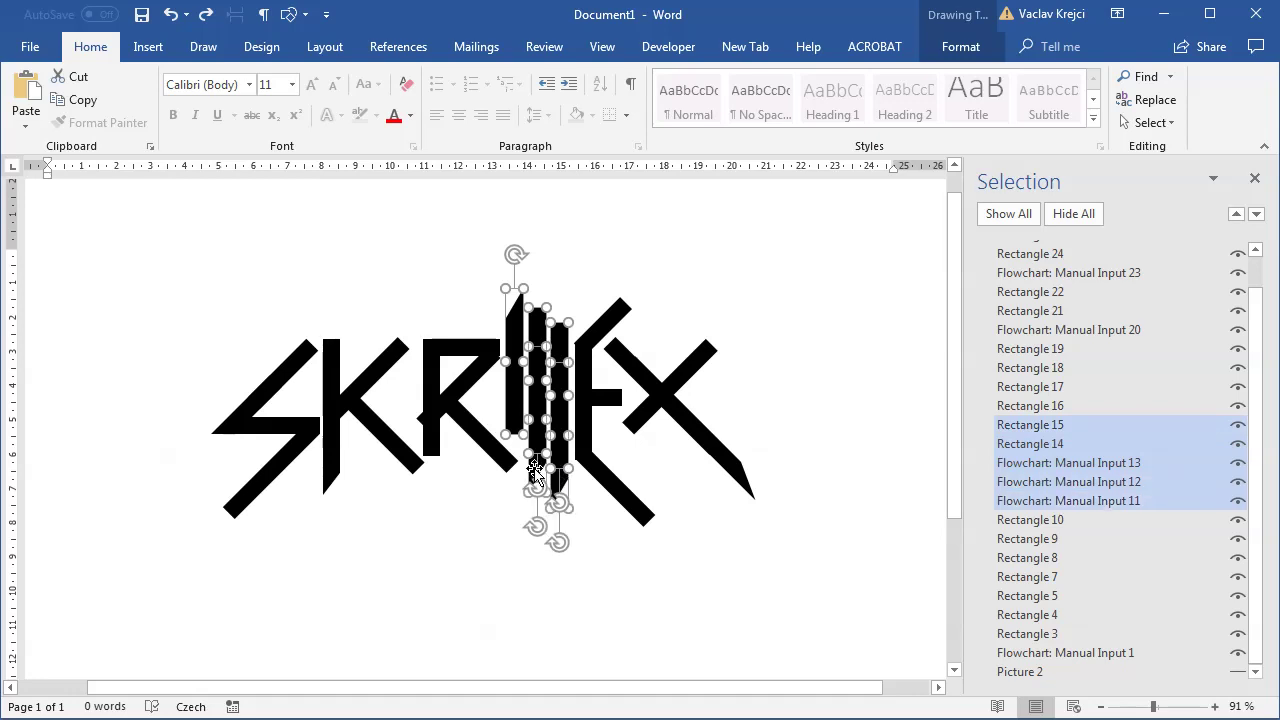
pyautogui.click(958, 46)
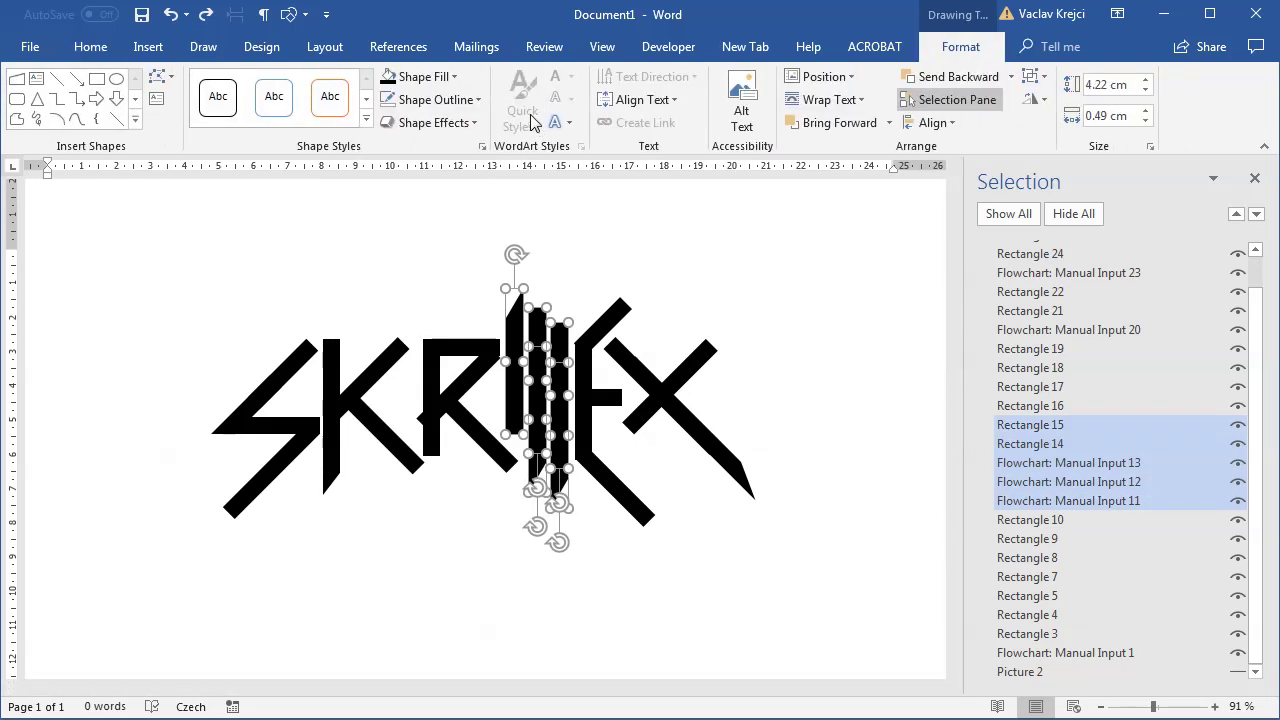
pyautogui.click(434, 77)
pyautogui.click(405, 231)
pyautogui.click(921, 398)
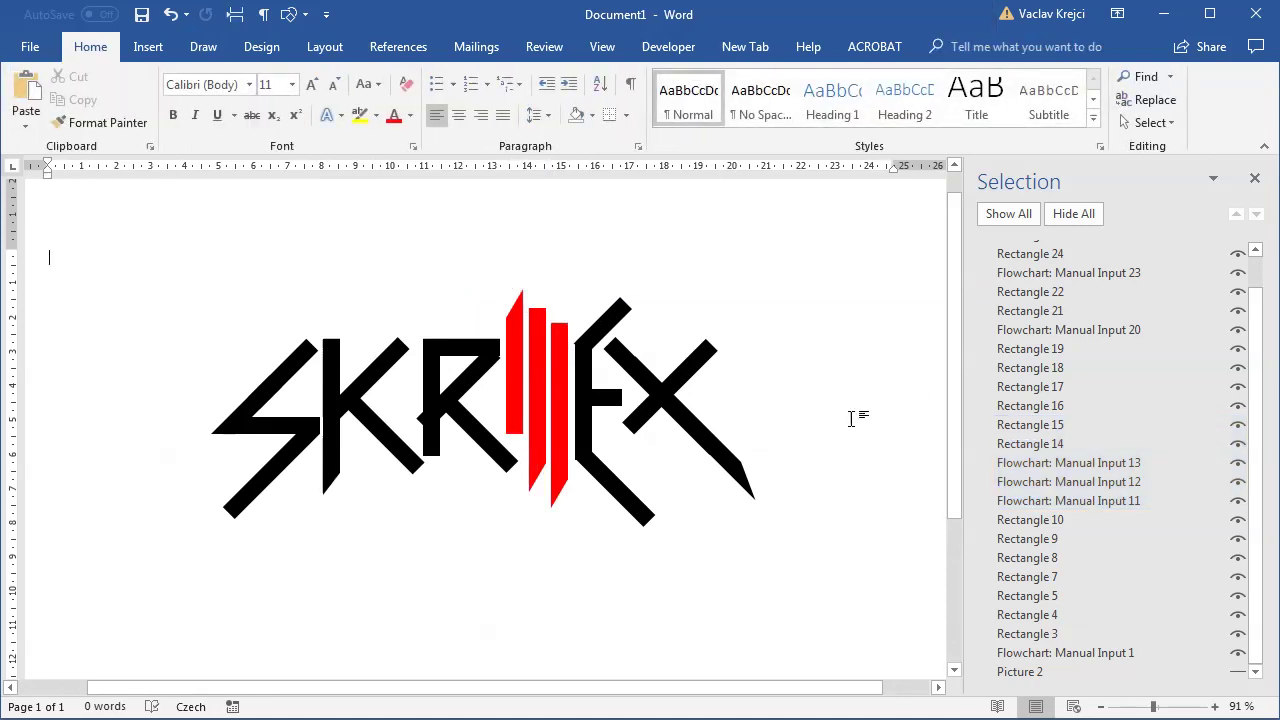
# Nudge the S's upper diagonal so its edges line up with the adjoining piece
pyautogui.moveTo(1153, 707); pyautogui.dragTo(1150, 707)
pyautogui.click(1175, 707)
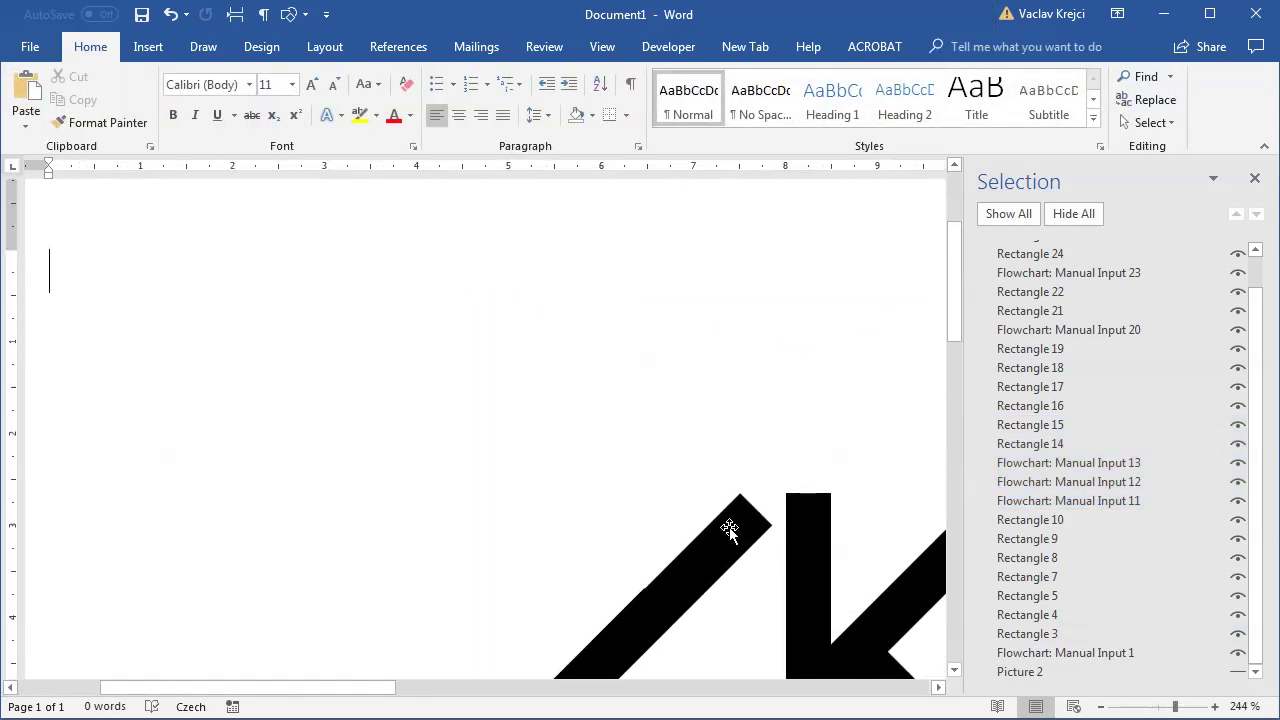
pyautogui.click(728, 530)
pyautogui.click(462, 688)
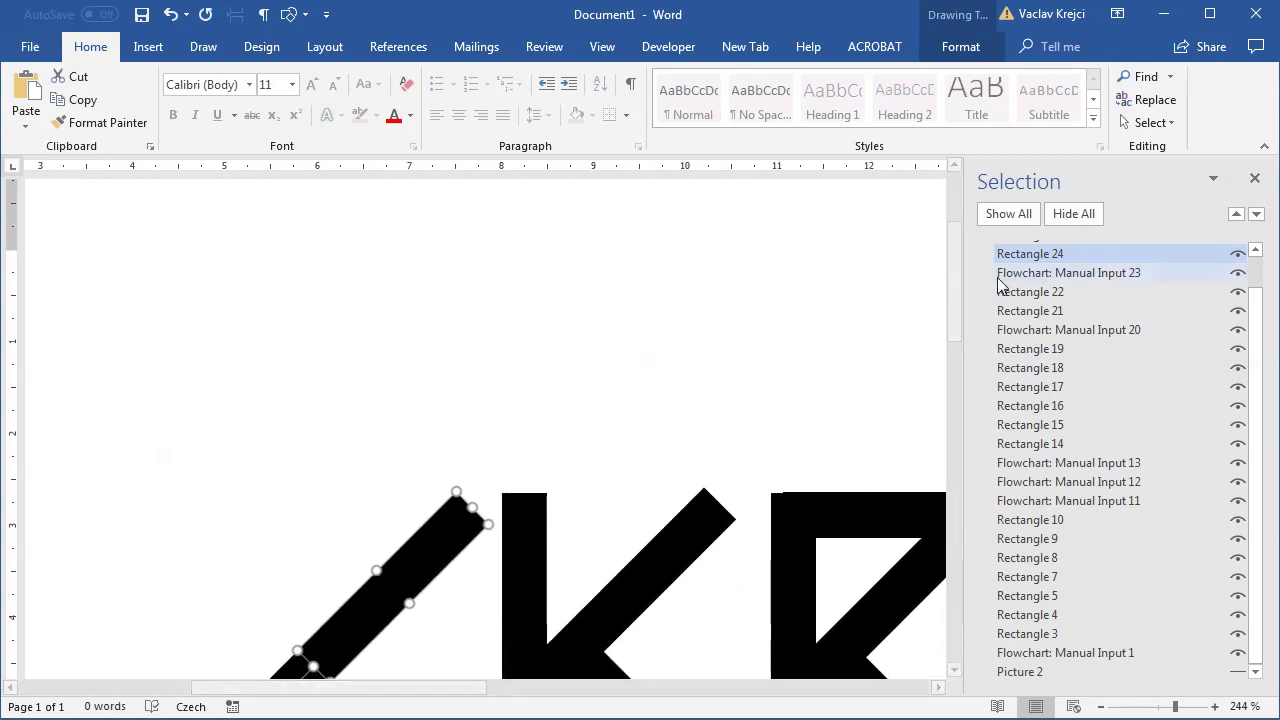
pyautogui.moveTo(963, 305); pyautogui.dragTo(963, 347)
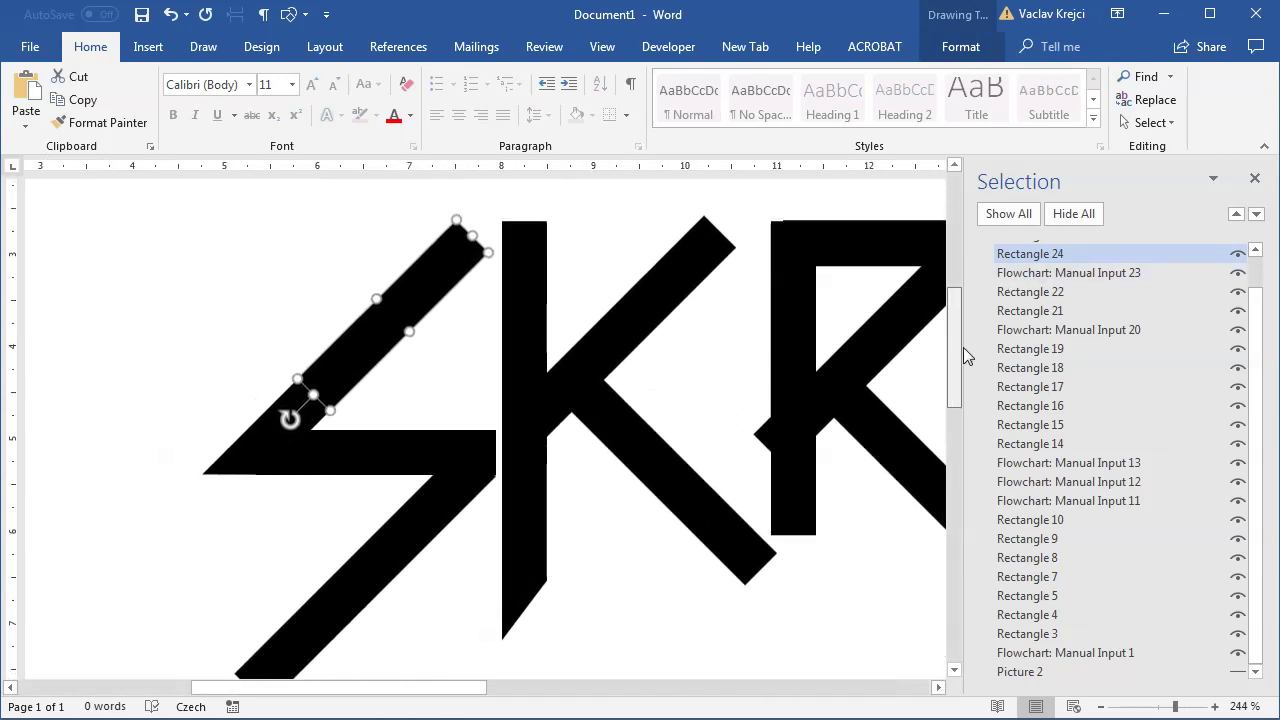
# Fine-tune the positions of the R's rising diagonal, top bar, stem and leg so their edges meet cleanly
pyautogui.moveTo(462, 688); pyautogui.dragTo(561, 690)
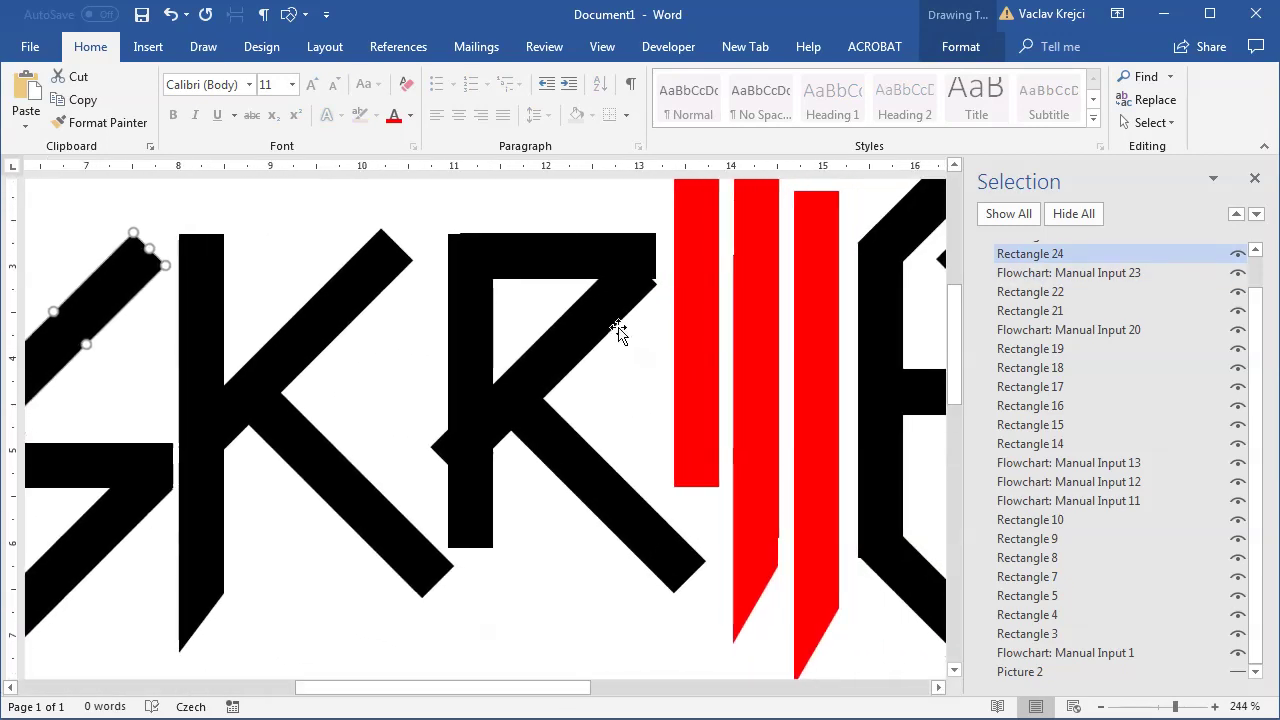
pyautogui.click(600, 294)
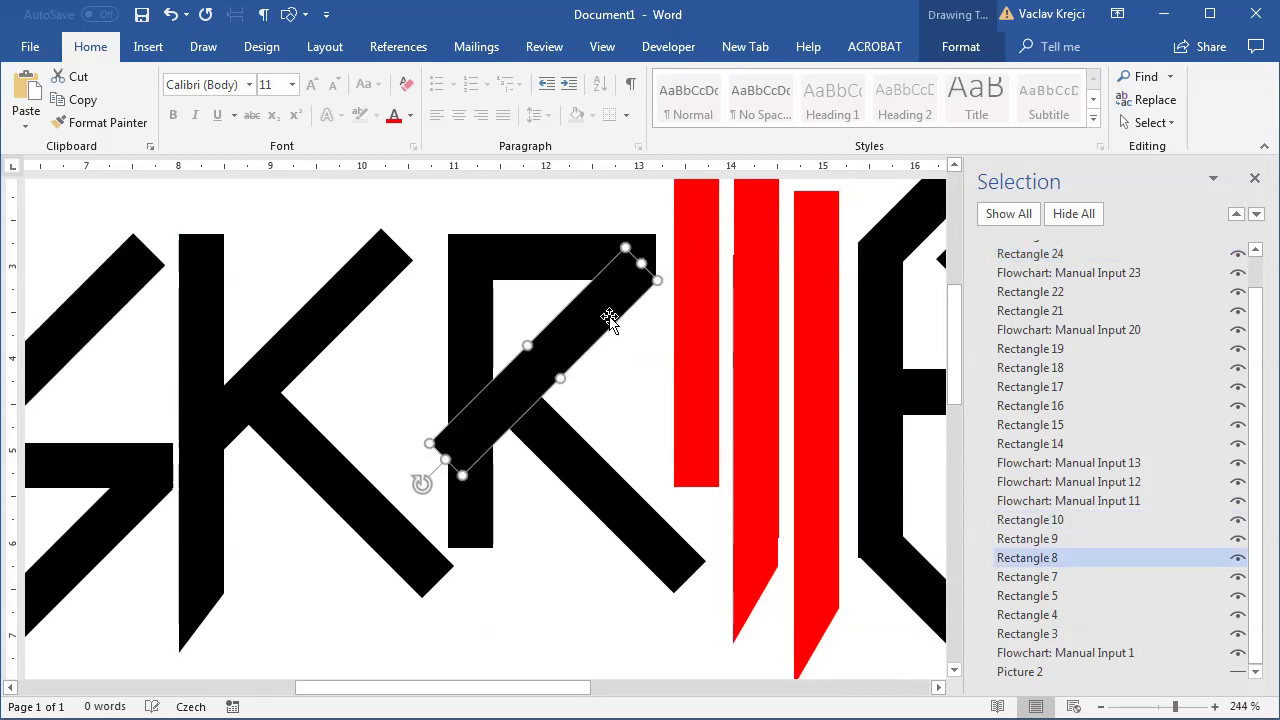
pyautogui.click(511, 266)
pyautogui.click(471, 309)
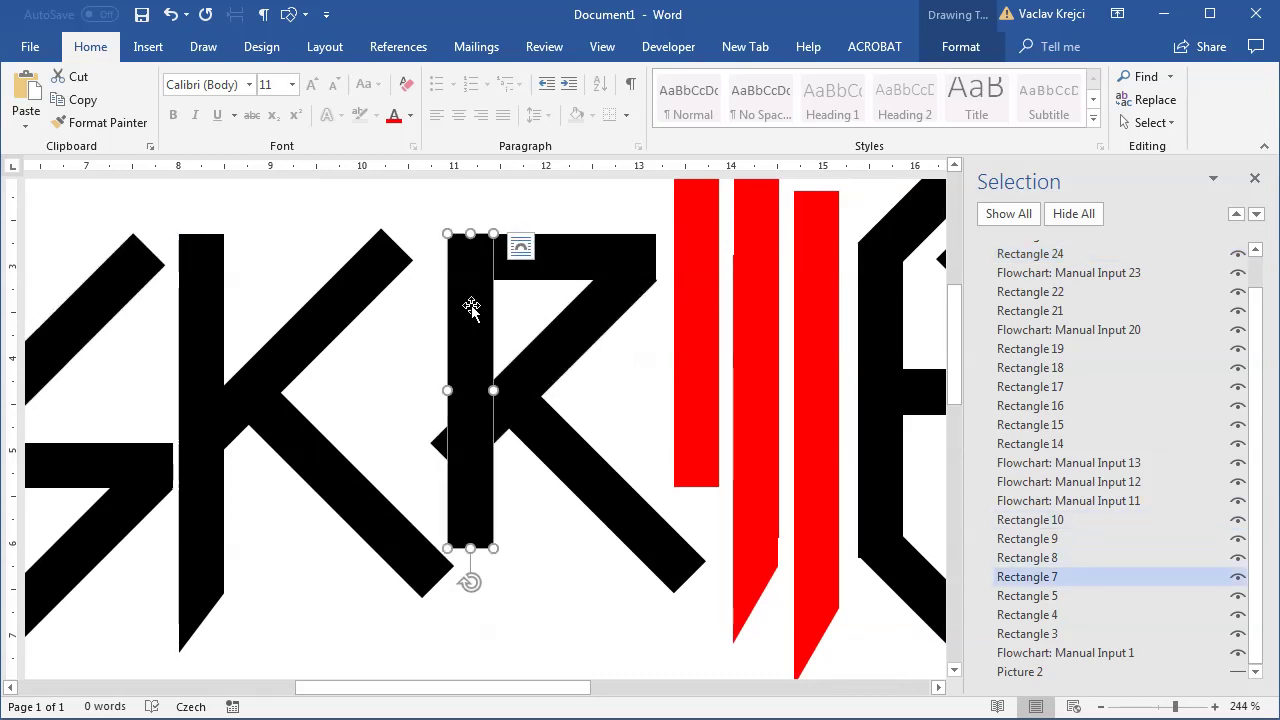
pyautogui.click(580, 309)
pyautogui.click(590, 455)
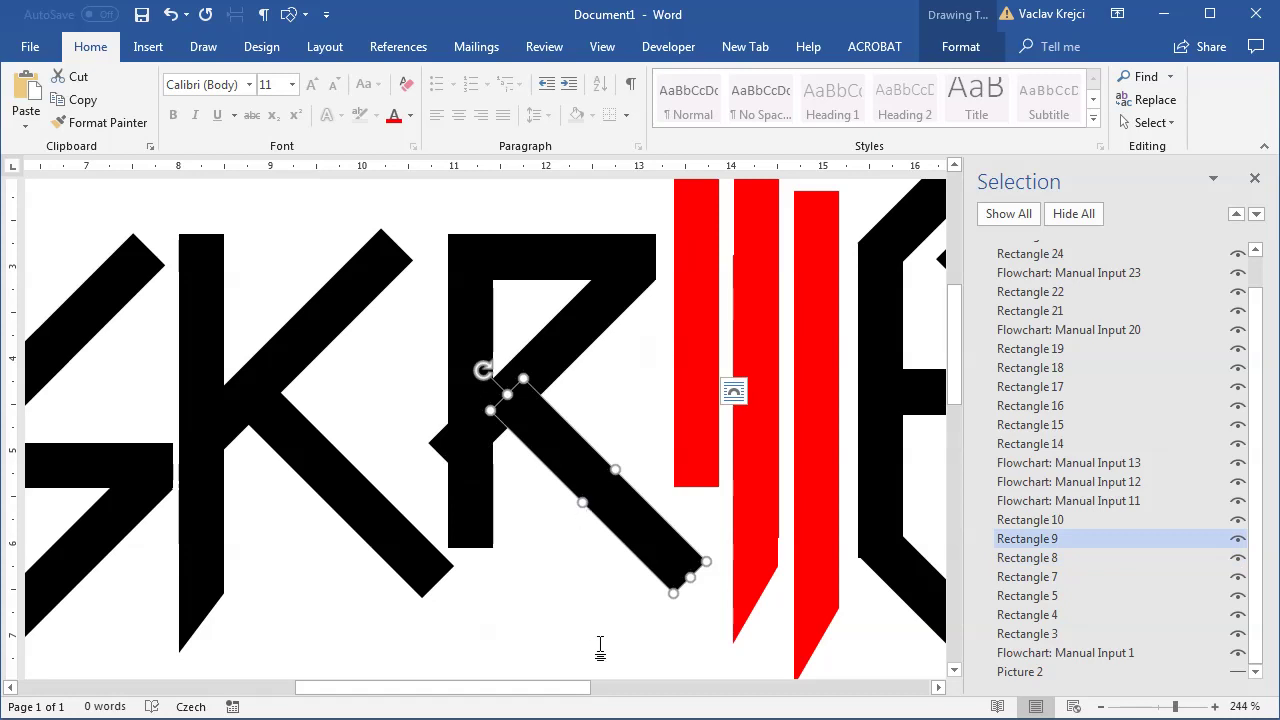
# Fine-tune the E's lower diagonal and the X's two crossing strokes, then deselect them with the whole logo in view
pyautogui.moveTo(563, 689)
pyautogui.mouseDown()
pyautogui.moveTo(644, 697)
pyautogui.moveTo(590, 697)
pyautogui.mouseUp()
pyautogui.click(657, 587)
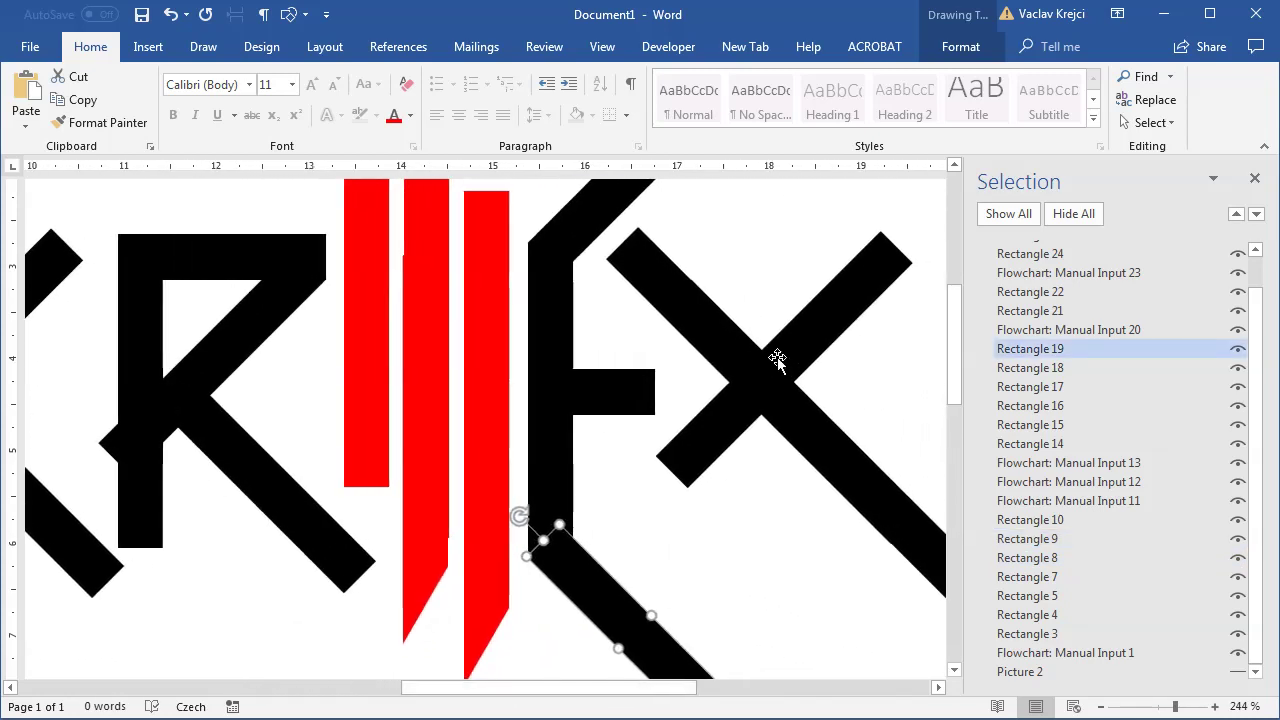
pyautogui.click(777, 354)
pyautogui.hscroll(5, 647, 495)
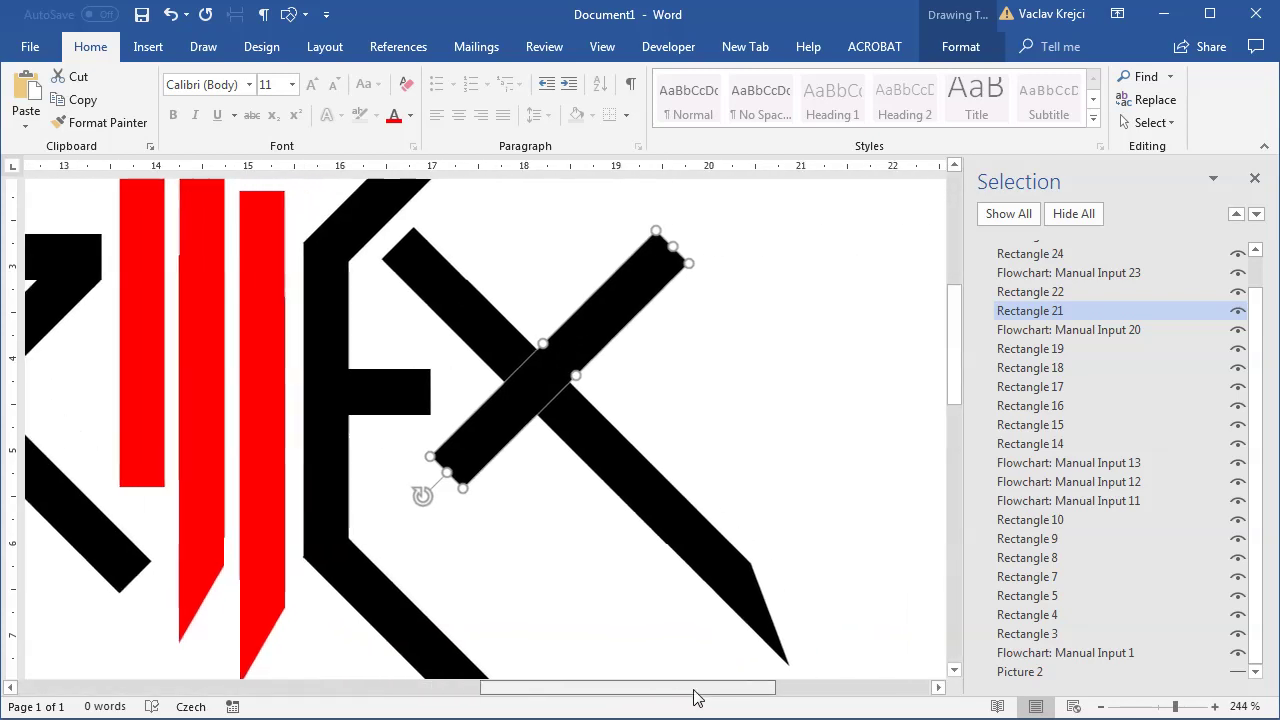
pyautogui.click(660, 522)
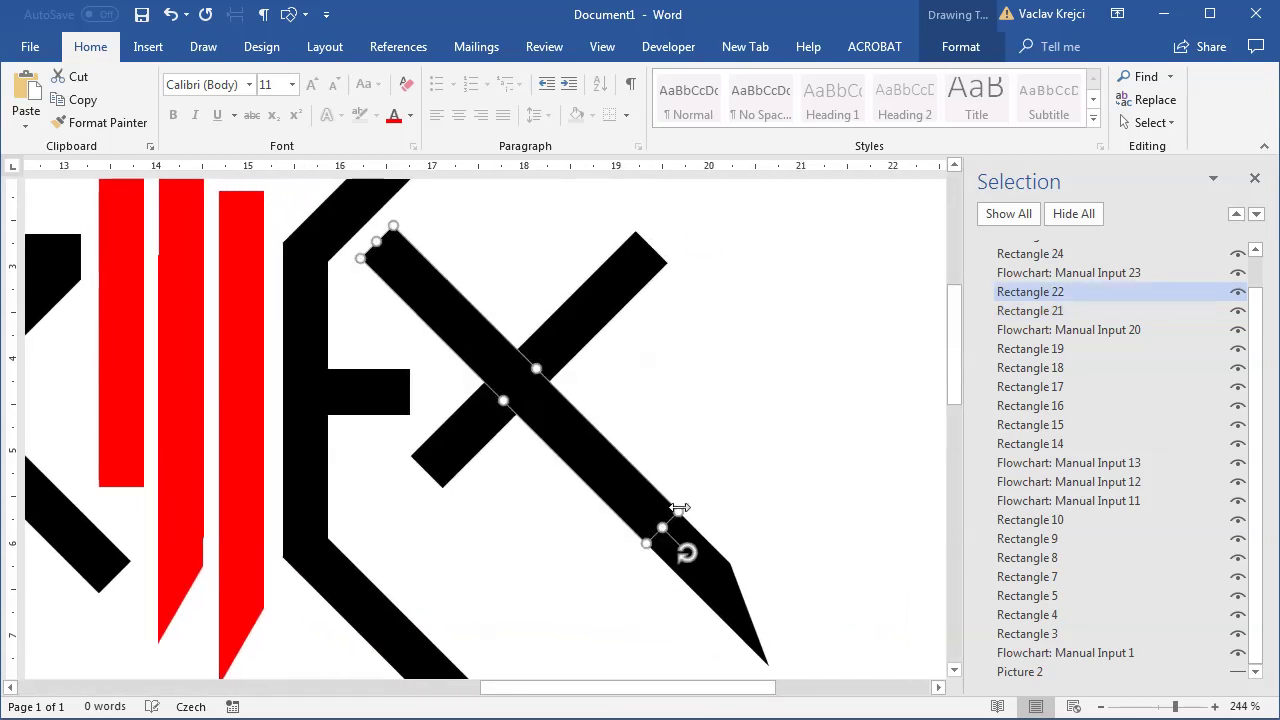
pyautogui.click(1155, 706)
pyautogui.click(611, 517)
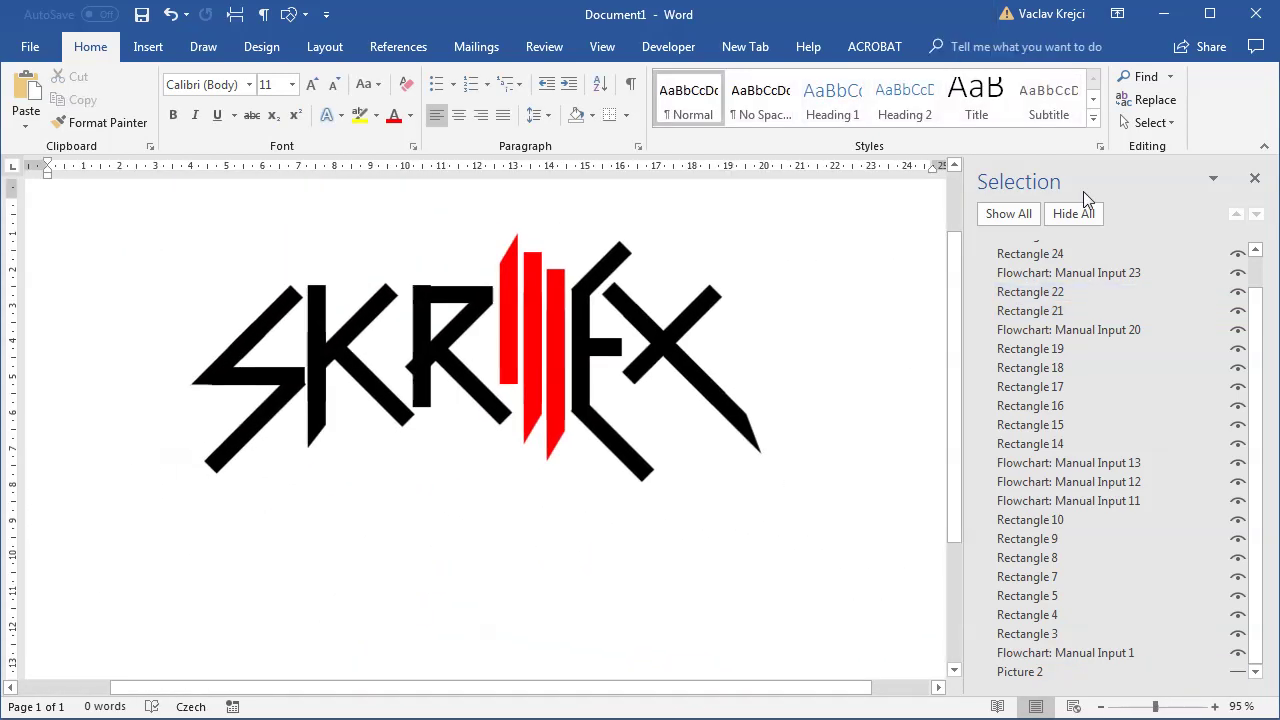
# Select all the shapes of the logo together with Select Objects and group them
pyautogui.click(1150, 122)
pyautogui.click(1150, 171)
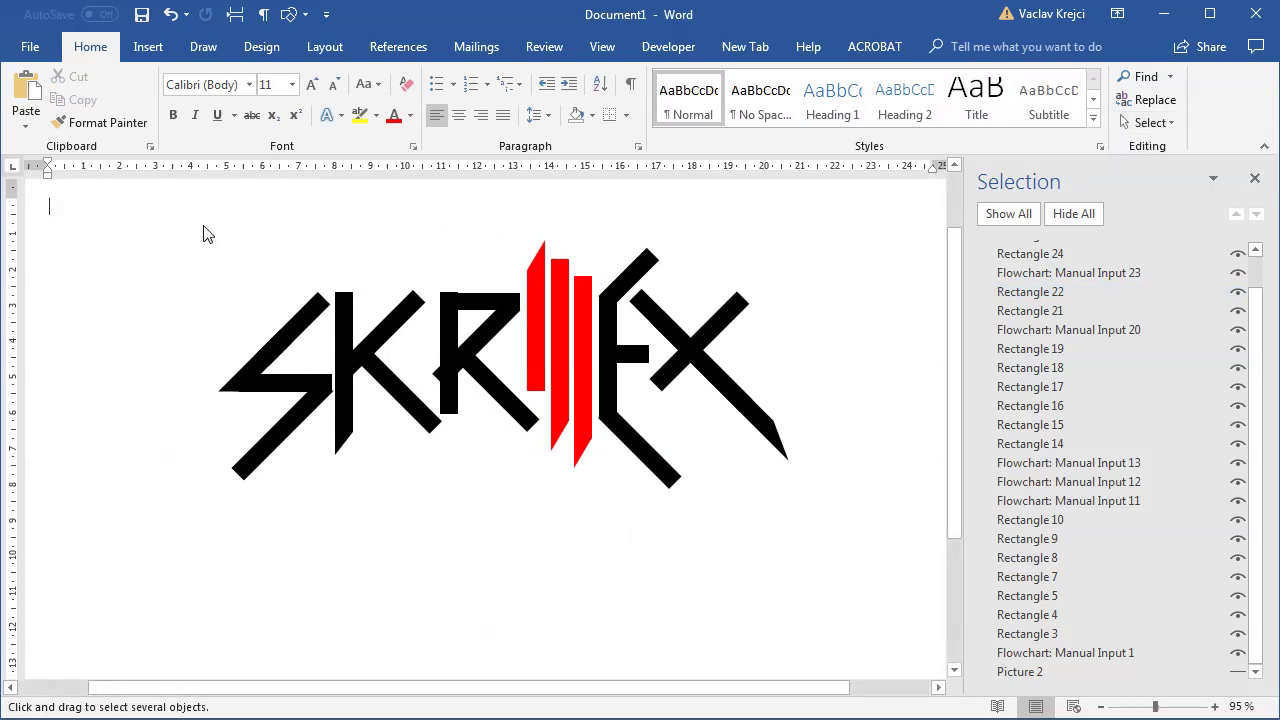
pyautogui.moveTo(156, 200); pyautogui.dragTo(926, 572)
pyautogui.click(955, 47)
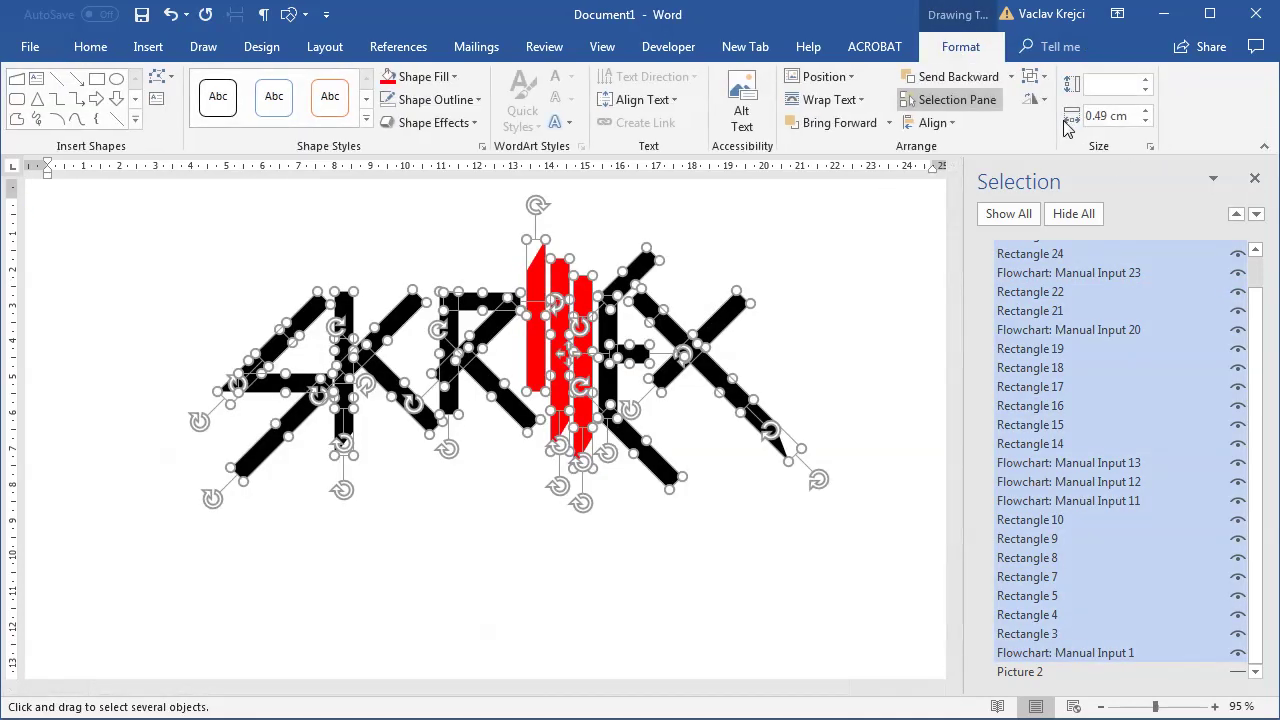
pyautogui.click(1032, 76)
pyautogui.click(1062, 90)
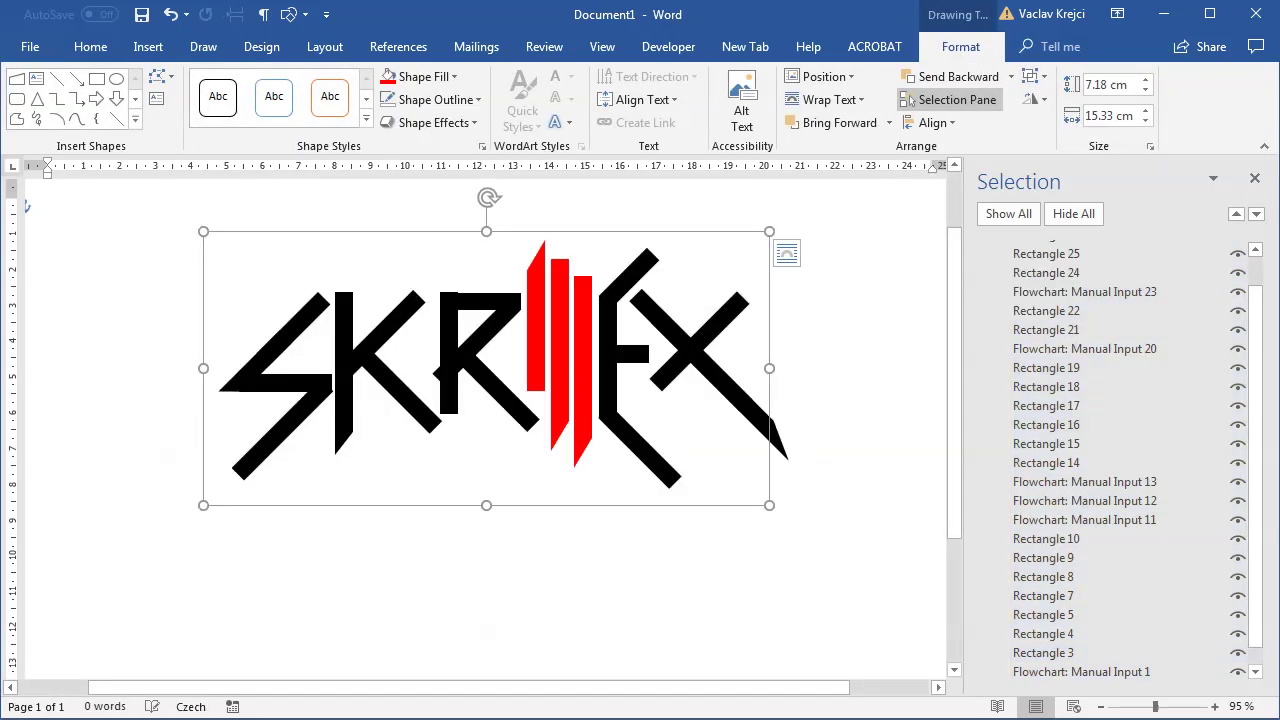
# Move the grouped logo down to the lower half of the page
pyautogui.click(1132, 707)
pyautogui.moveTo(581, 300); pyautogui.dragTo(586, 448)
pyautogui.scroll(-1, 1245, 548)
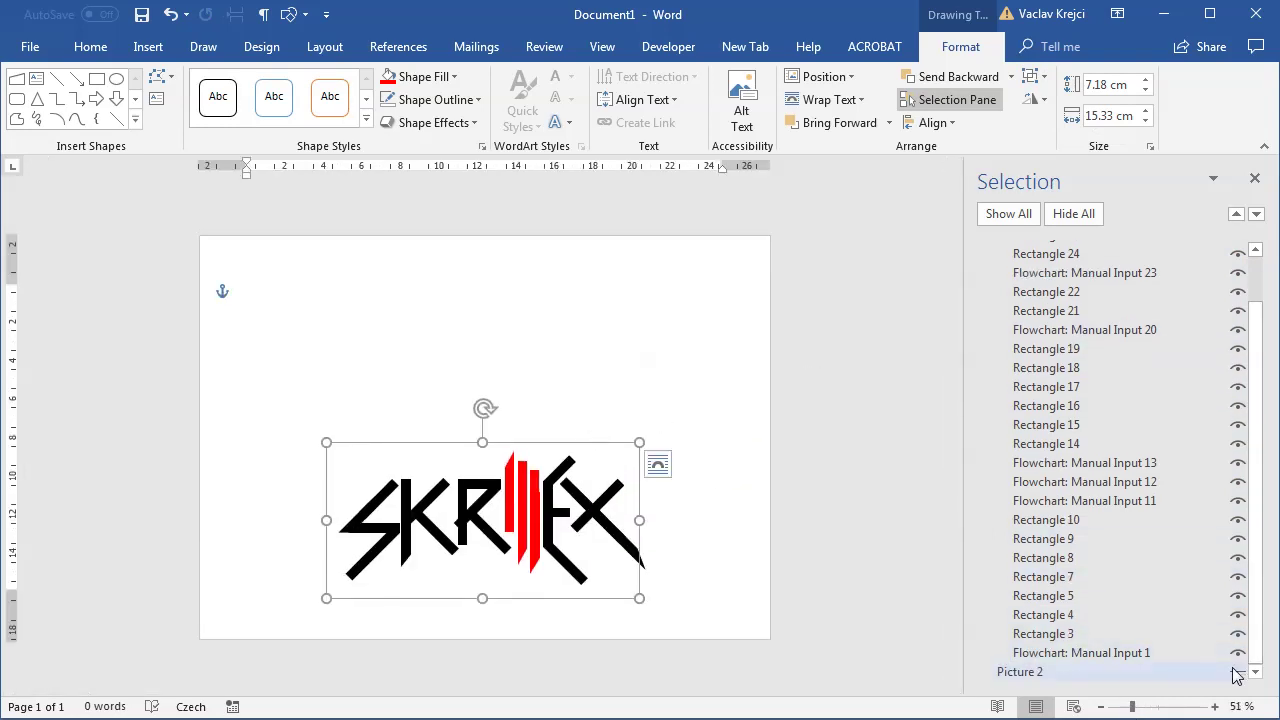
# Show the hidden reference picture, Picture 2, and reset it to its original formatting
pyautogui.click(1237, 672)
pyautogui.click(600, 358)
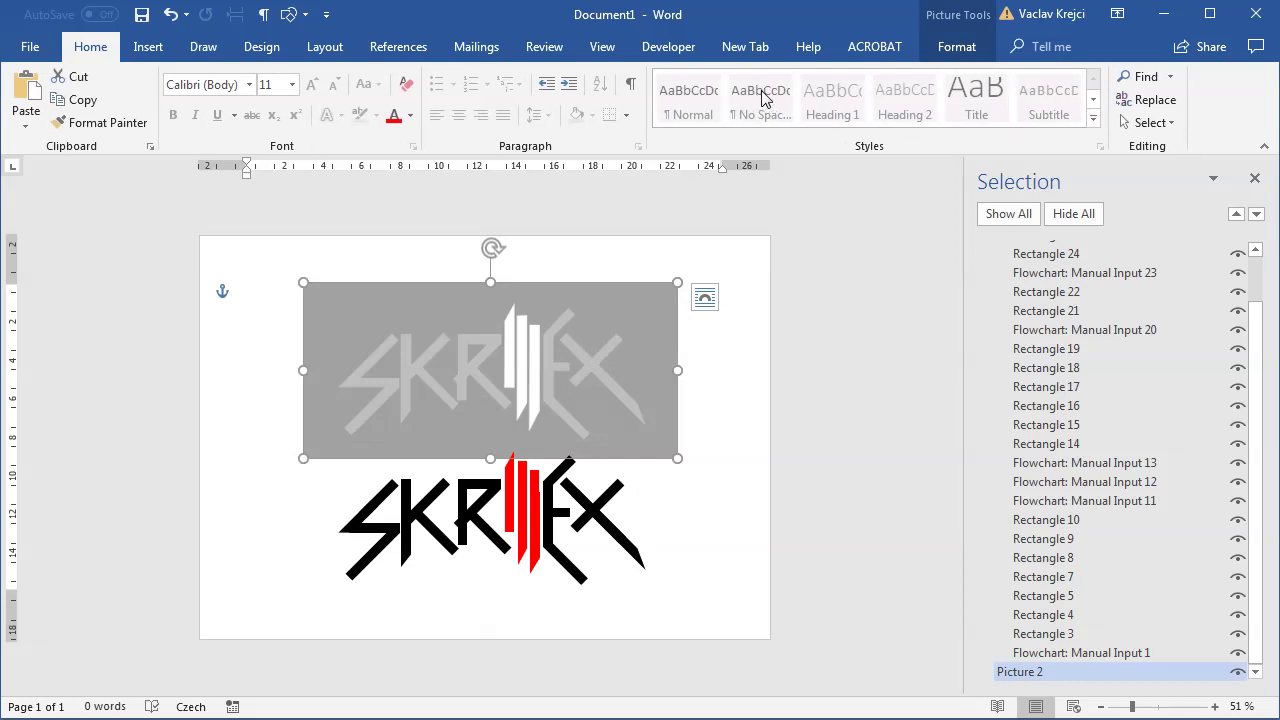
pyautogui.click(955, 47)
pyautogui.click(112, 100)
pyautogui.click(112, 100)
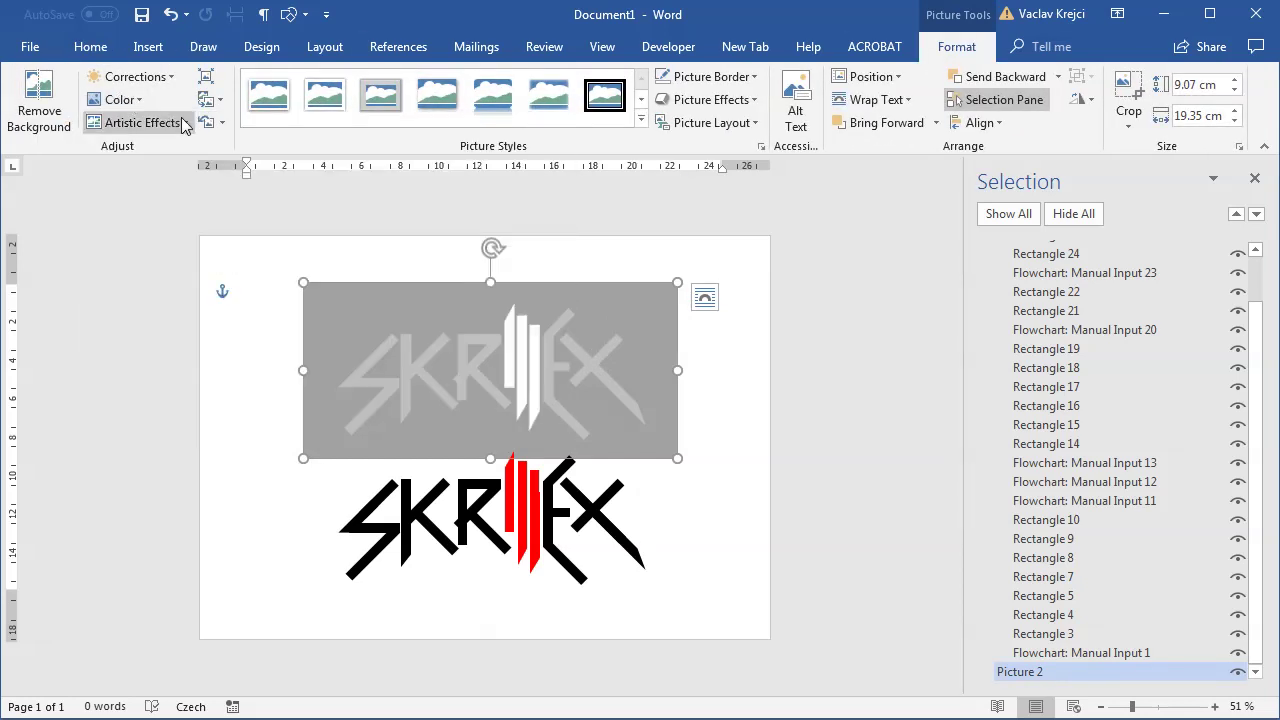
pyautogui.click(206, 122)
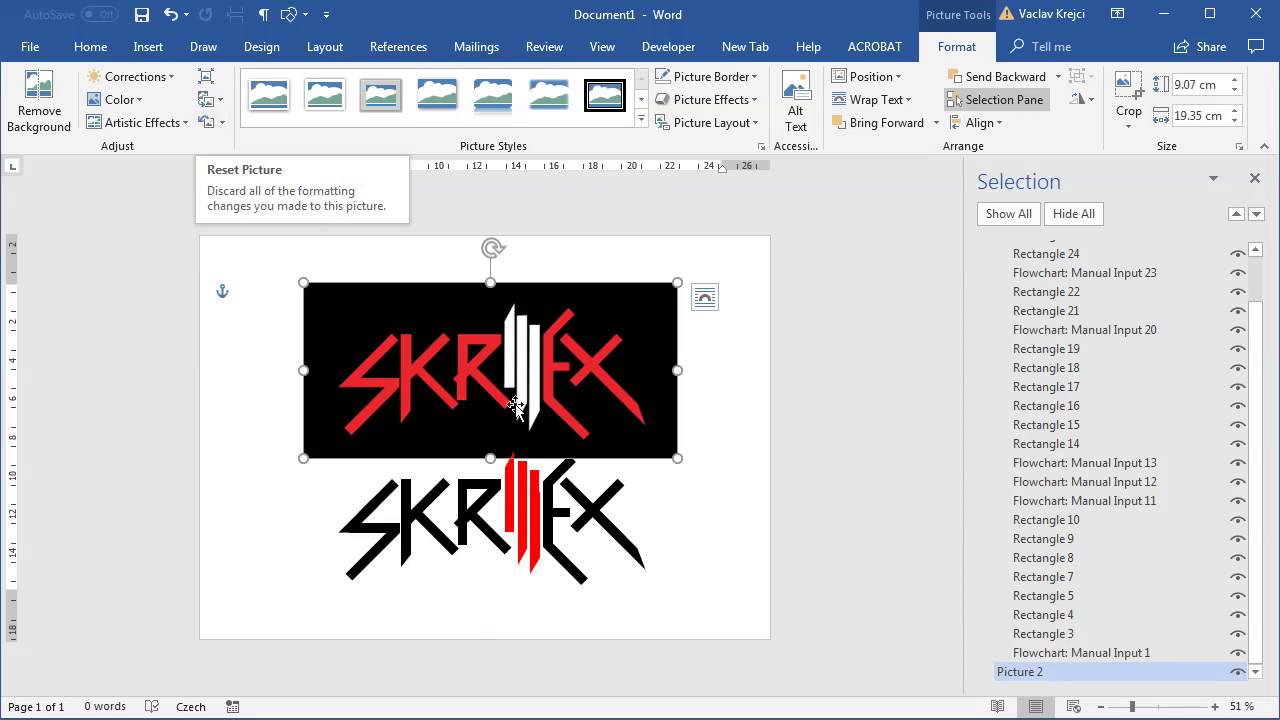
# Move the reference picture up so it clears the grouped logo, and leave nothing selected
pyautogui.moveTo(556, 392); pyautogui.dragTo(556, 347)
pyautogui.click(541, 473)
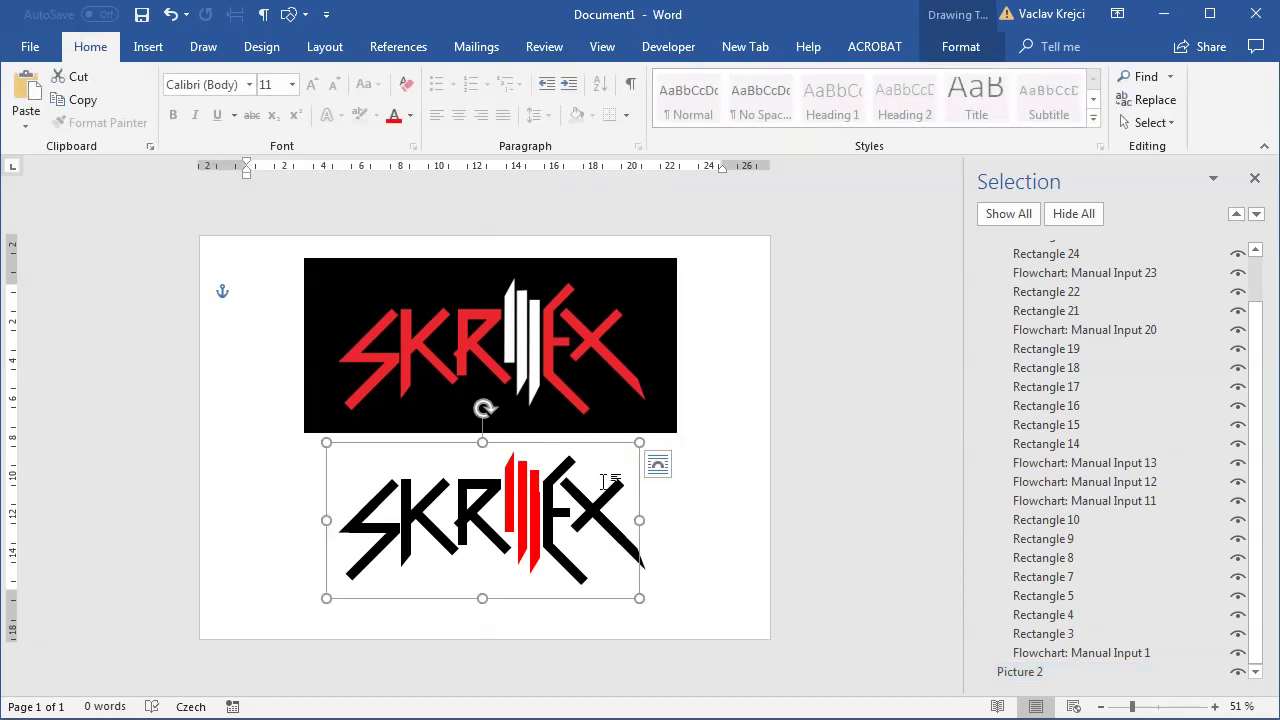
pyautogui.click(686, 496)
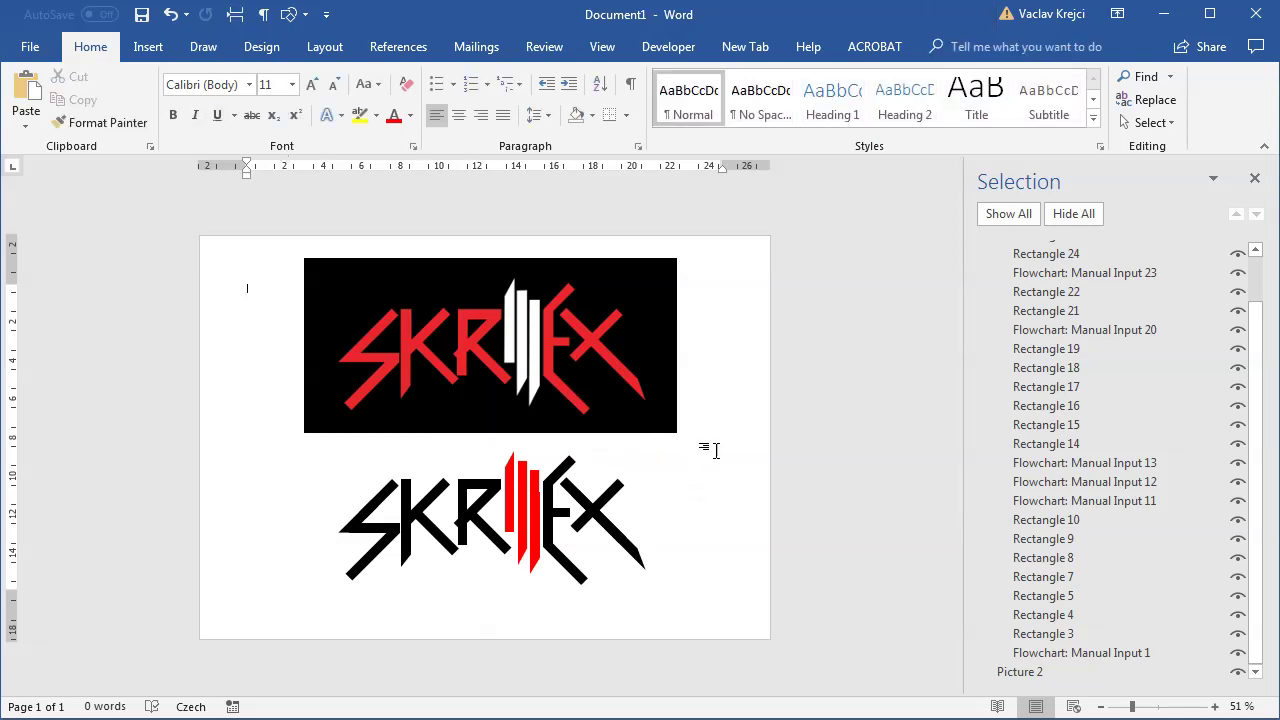
# Insert a page break after the logos and, back in Word, write and select the word "skrillex" on the new page
pyautogui.press('Return')
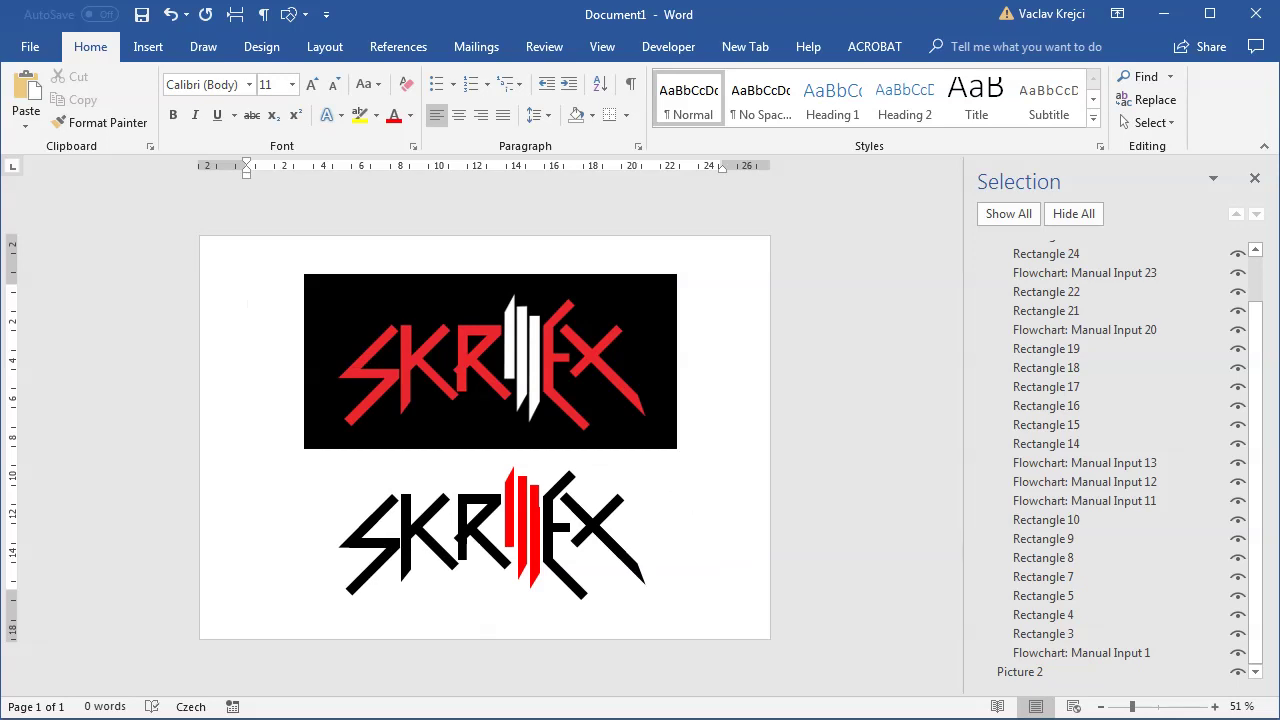
pyautogui.hotkey('ctrl', 'Return')
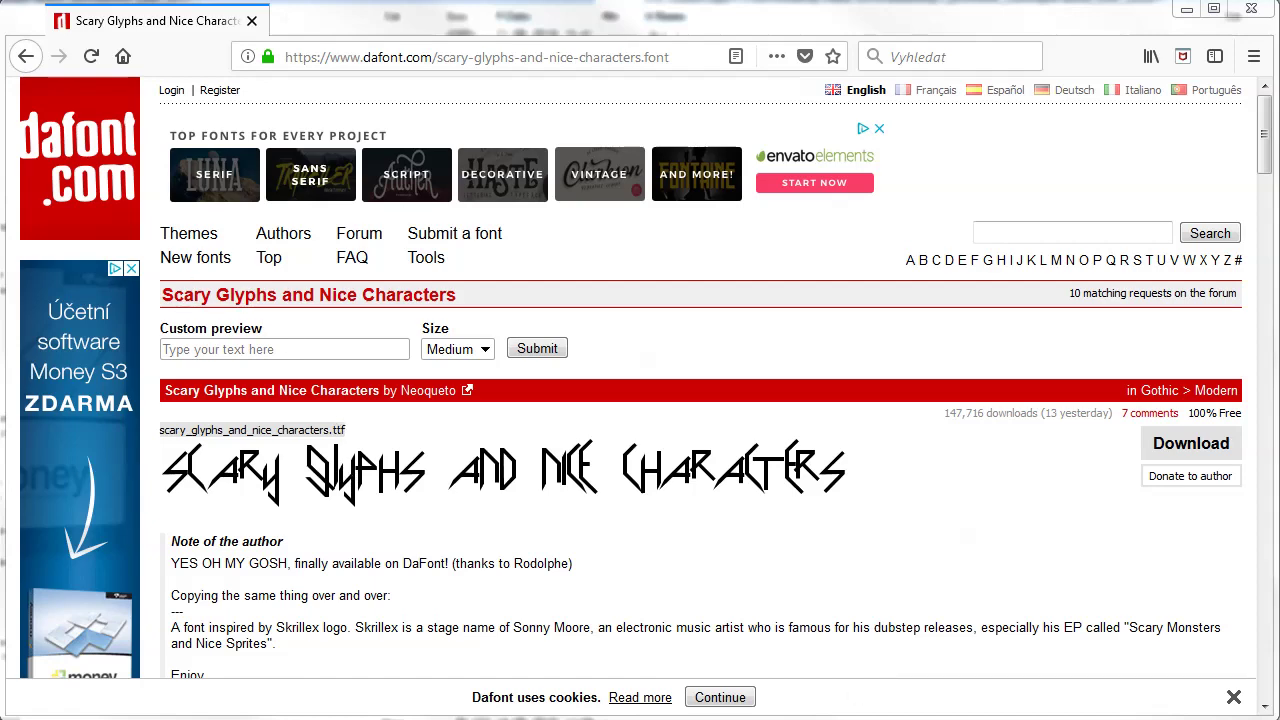
pyautogui.hotkey('alt', 'Tab')
pyautogui.write('skri')
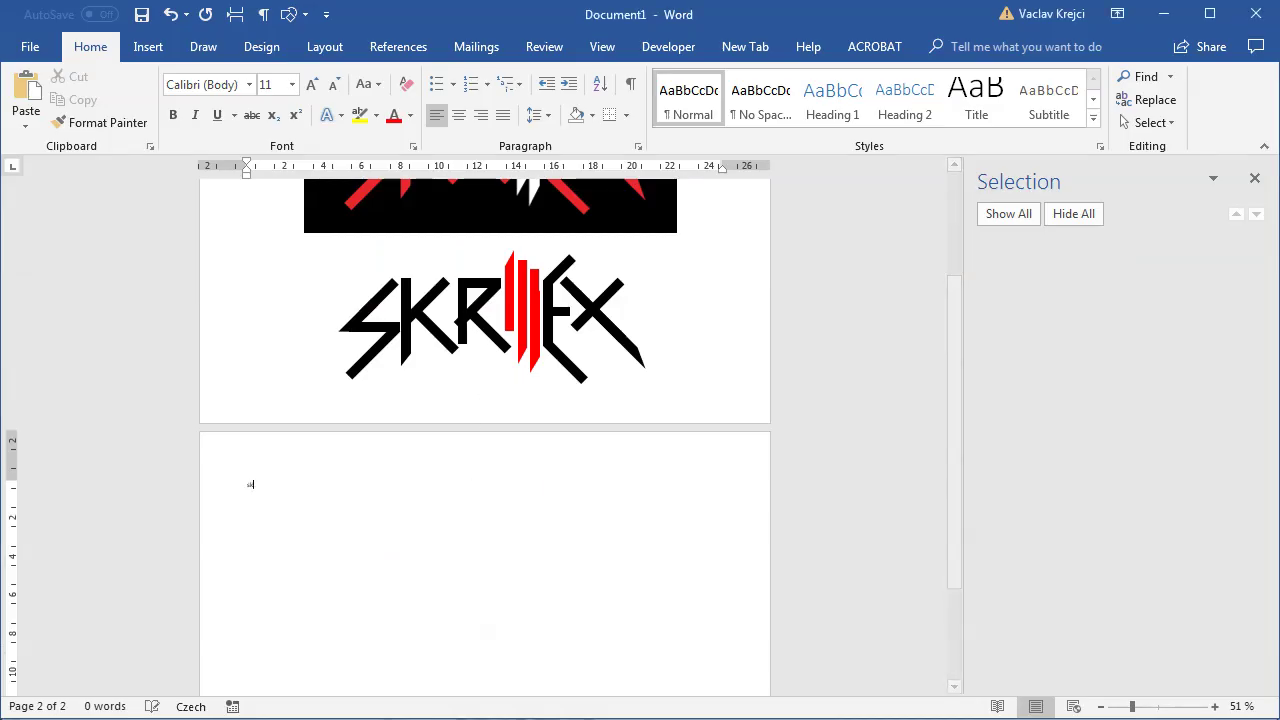
pyautogui.hotkey('shift', 'Home')
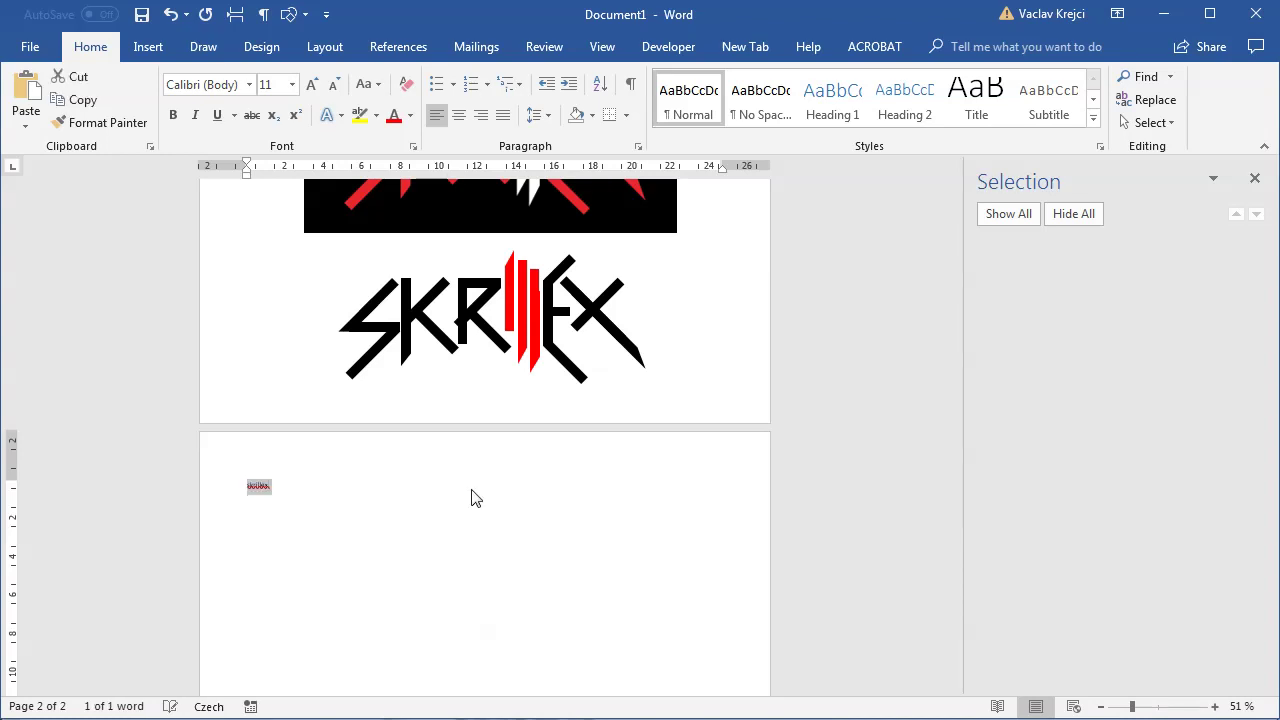
# Try a font size of 250 on the selected word
pyautogui.click(281, 84)
pyautogui.write('250')
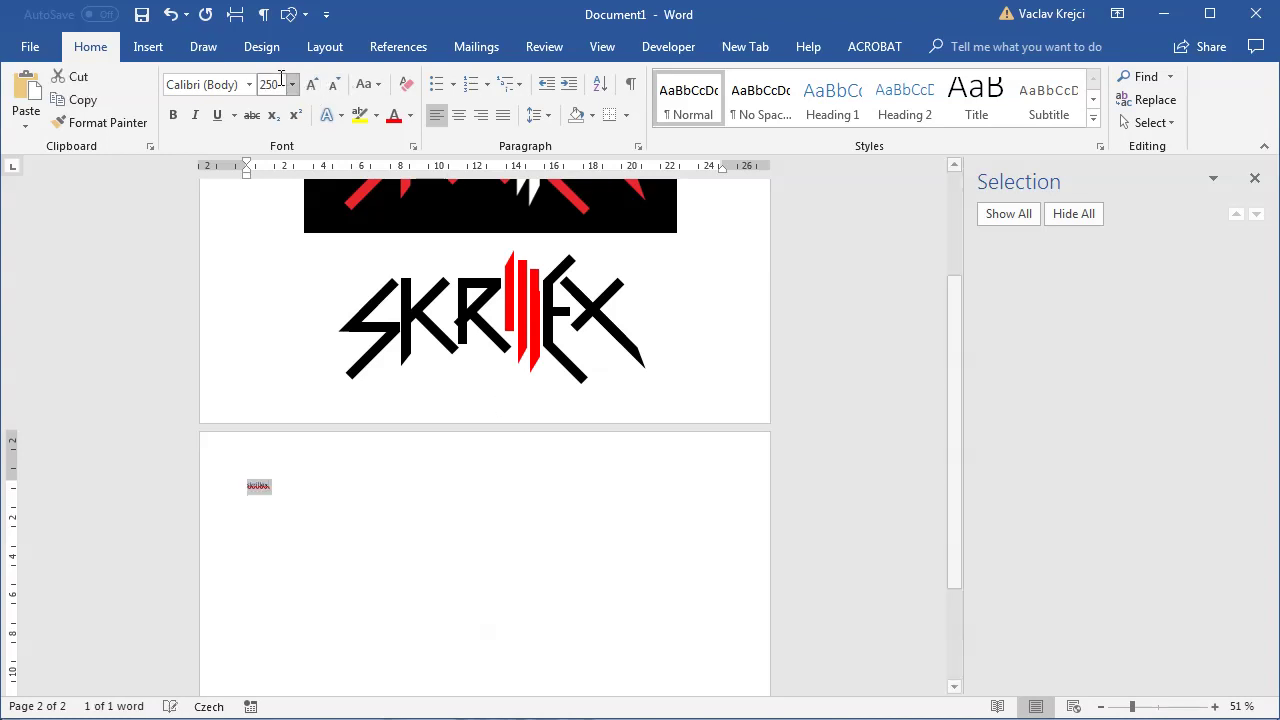
pyautogui.press('Return')
# Set the font size of "skrillex" to 150
pyautogui.click(268, 84)
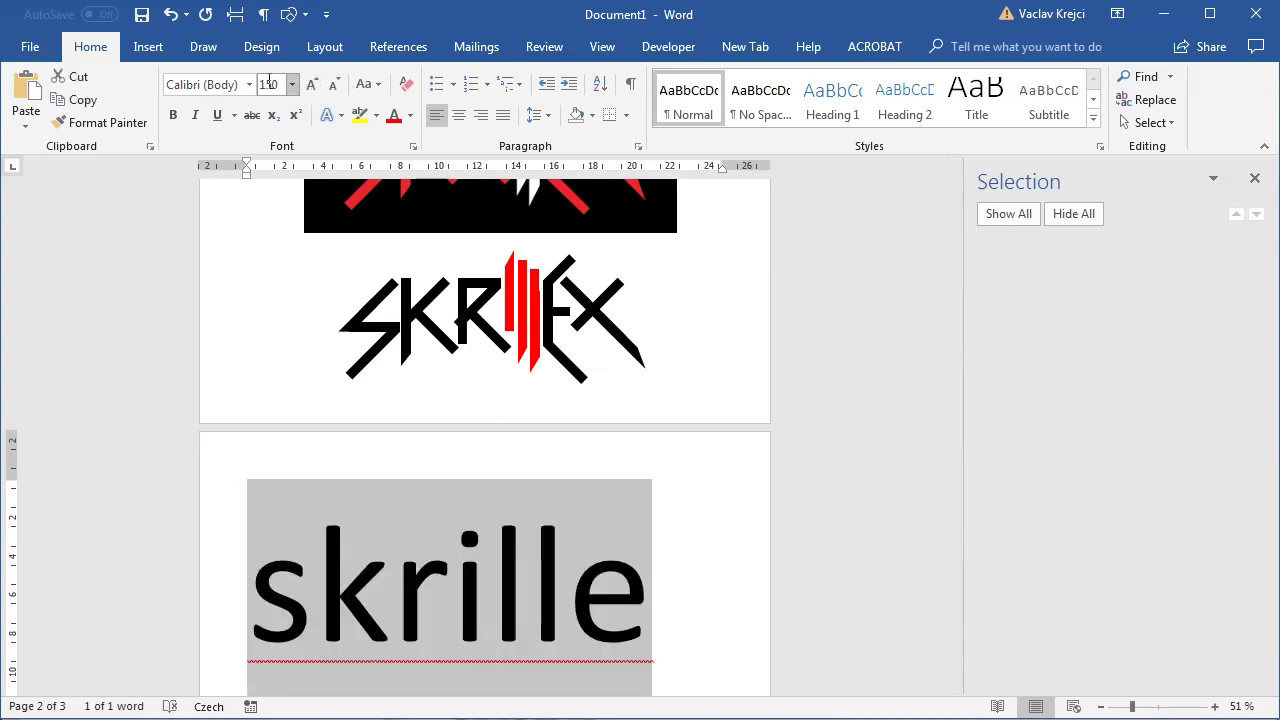
pyautogui.write('150')
pyautogui.press('Return')
# Change the font of "skrillex" to Scary Glyphs and Nice Characters
pyautogui.click(1157, 703)
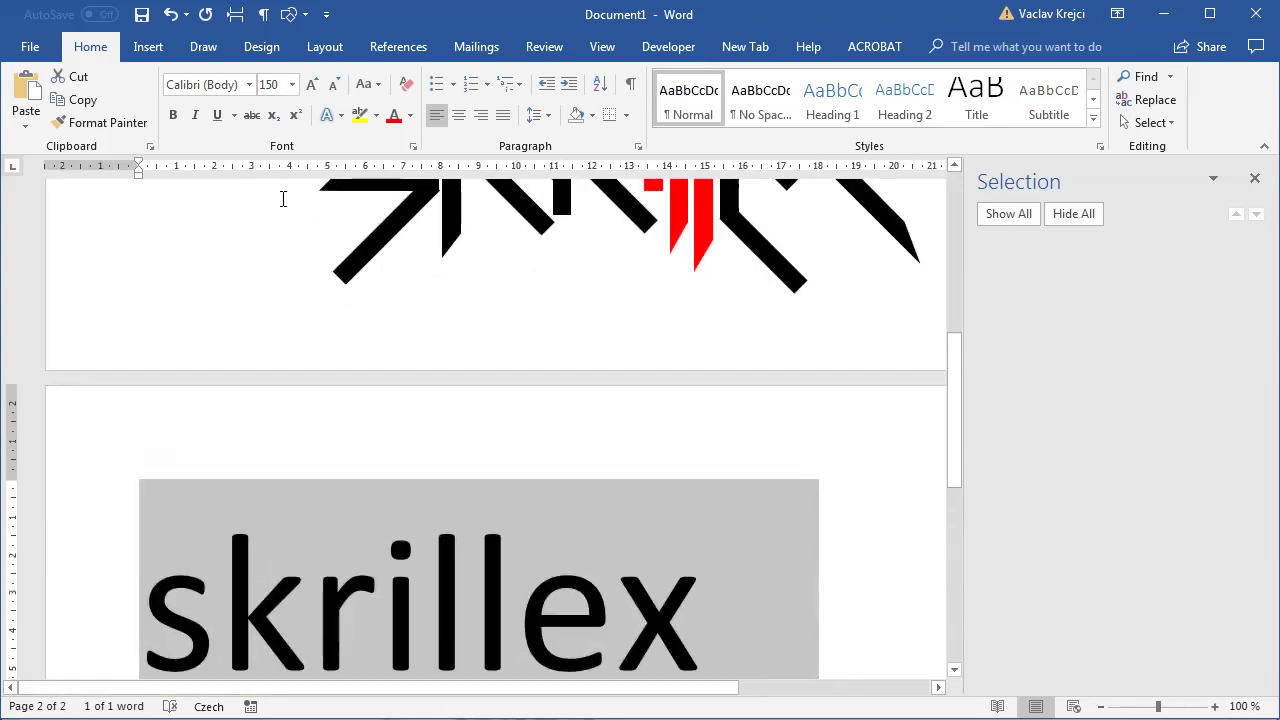
pyautogui.scroll(-3, 957, 380)
pyautogui.click(248, 80)
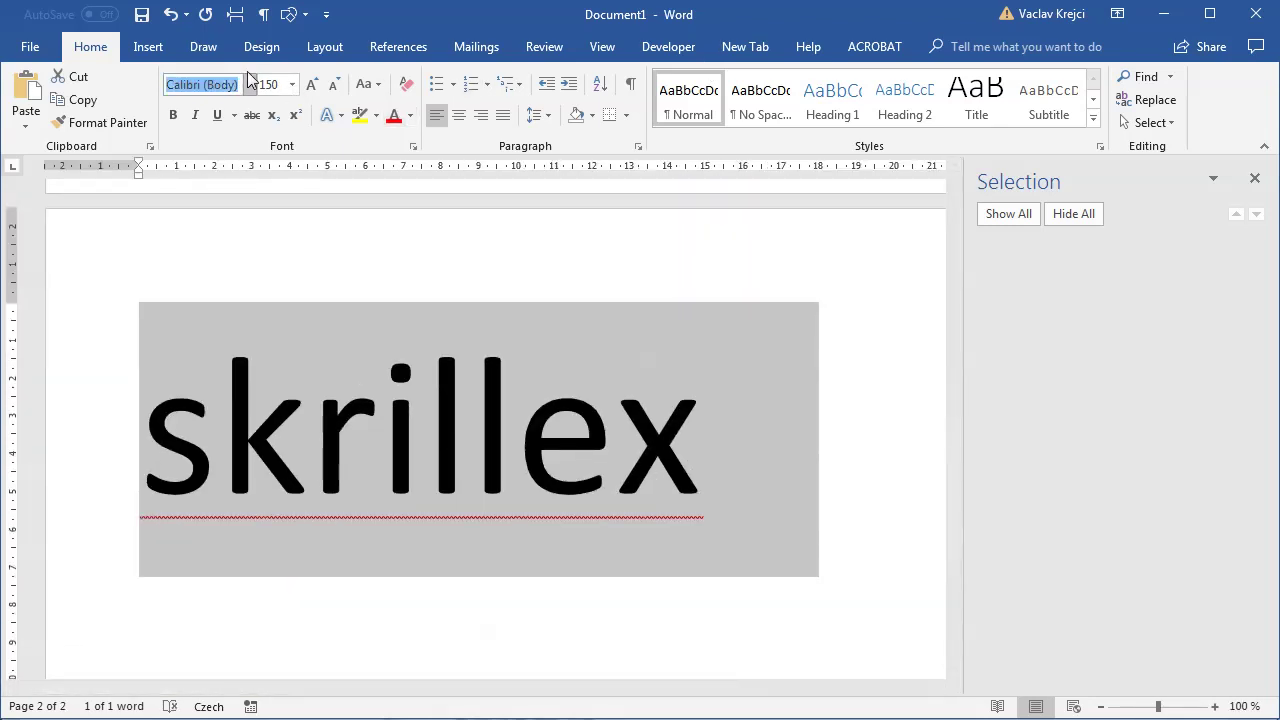
pyautogui.write('Nice')
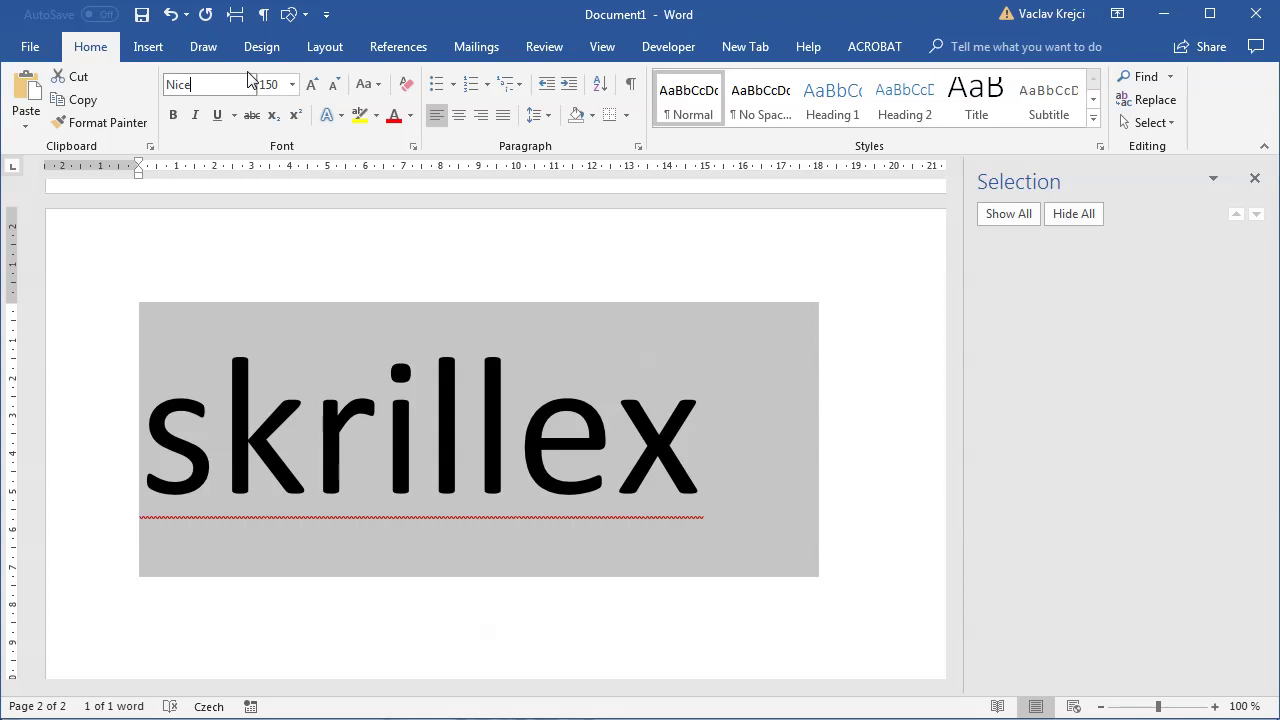
pyautogui.press('BackSpace')
pyautogui.press('BackSpace')
pyautogui.write('S')
pyautogui.press('Return')
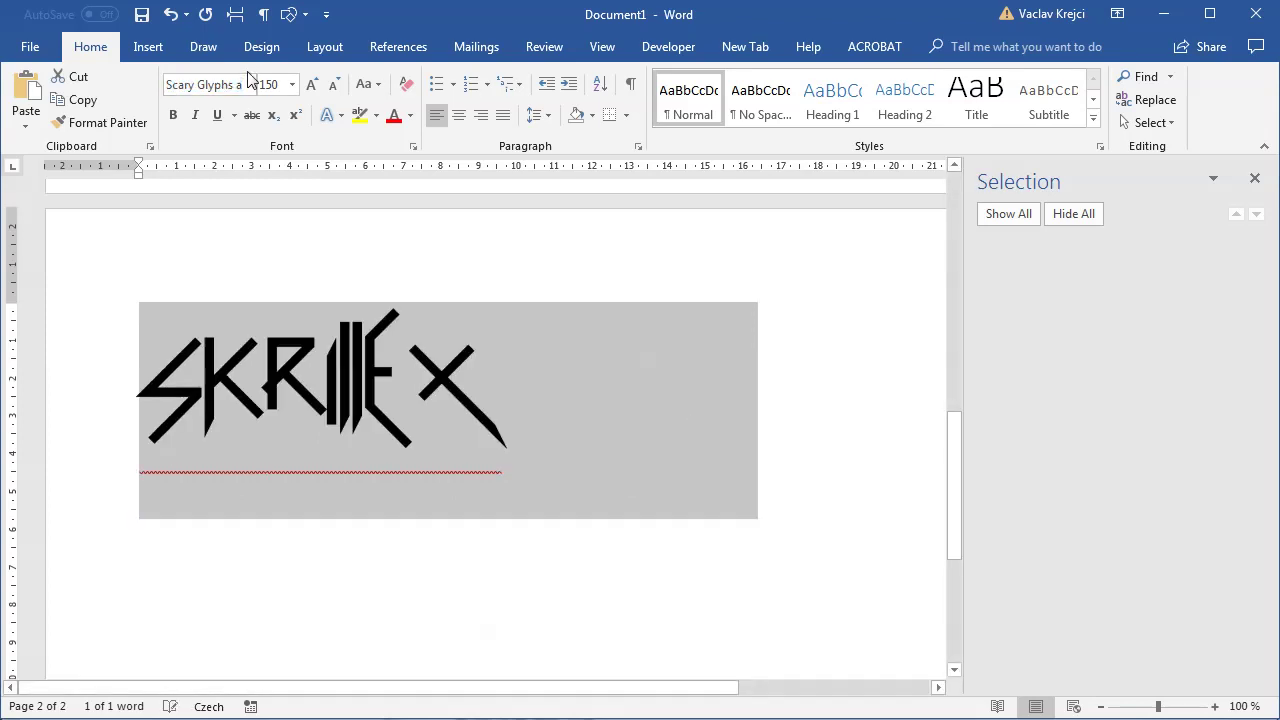
# Turn on kerning for fonts of 150 points and above for the selected word
pyautogui.click(412, 146)
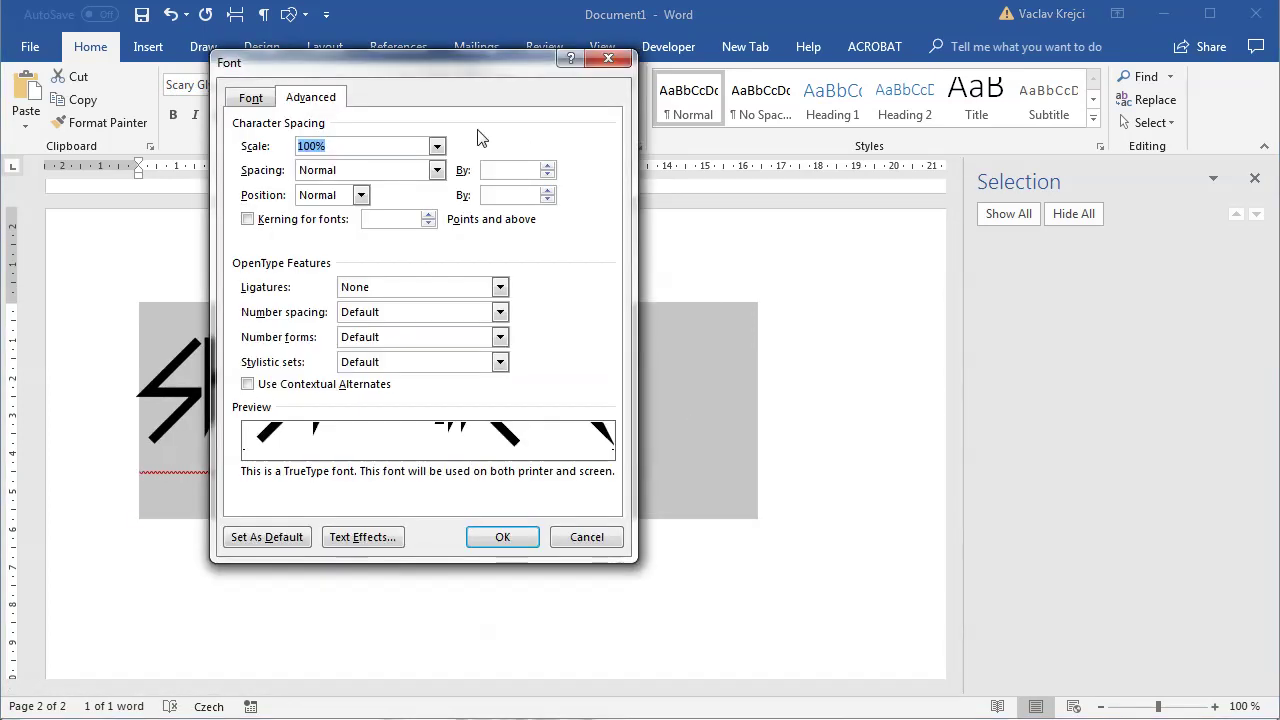
pyautogui.click(281, 220)
pyautogui.click(500, 537)
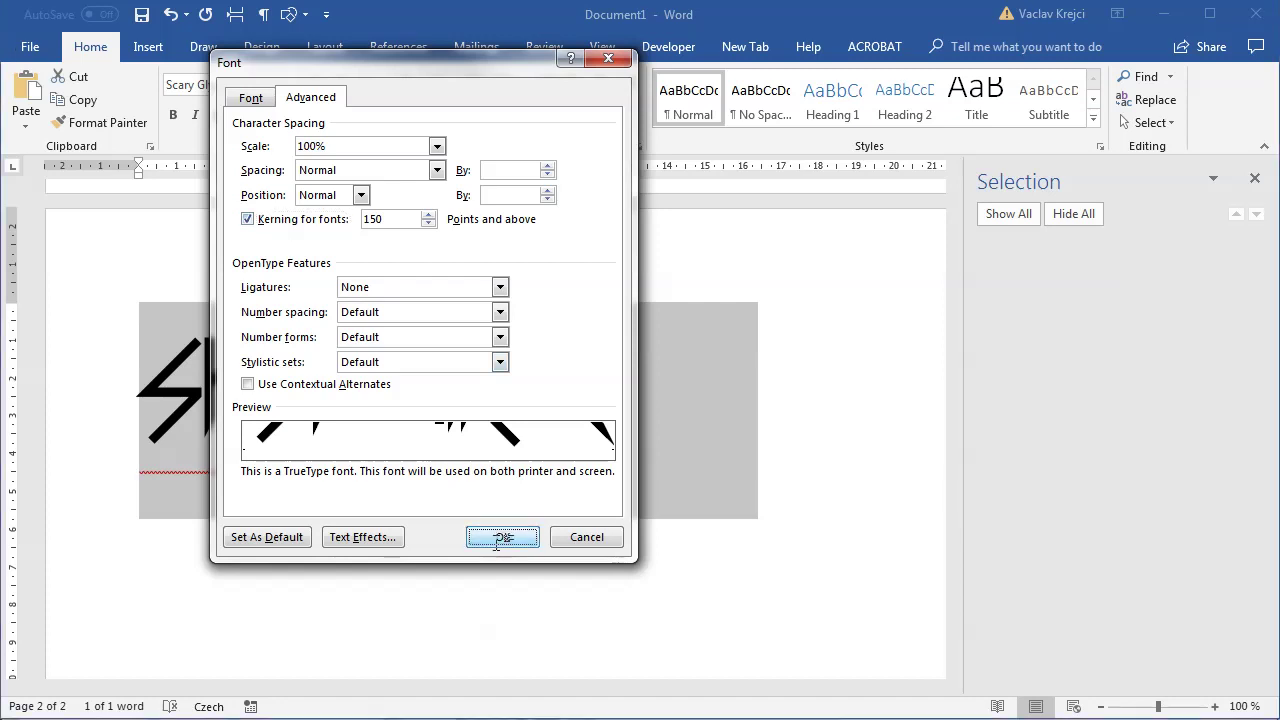
# Turn off spelling and grammar checking for the selected word
pyautogui.click(208, 706)
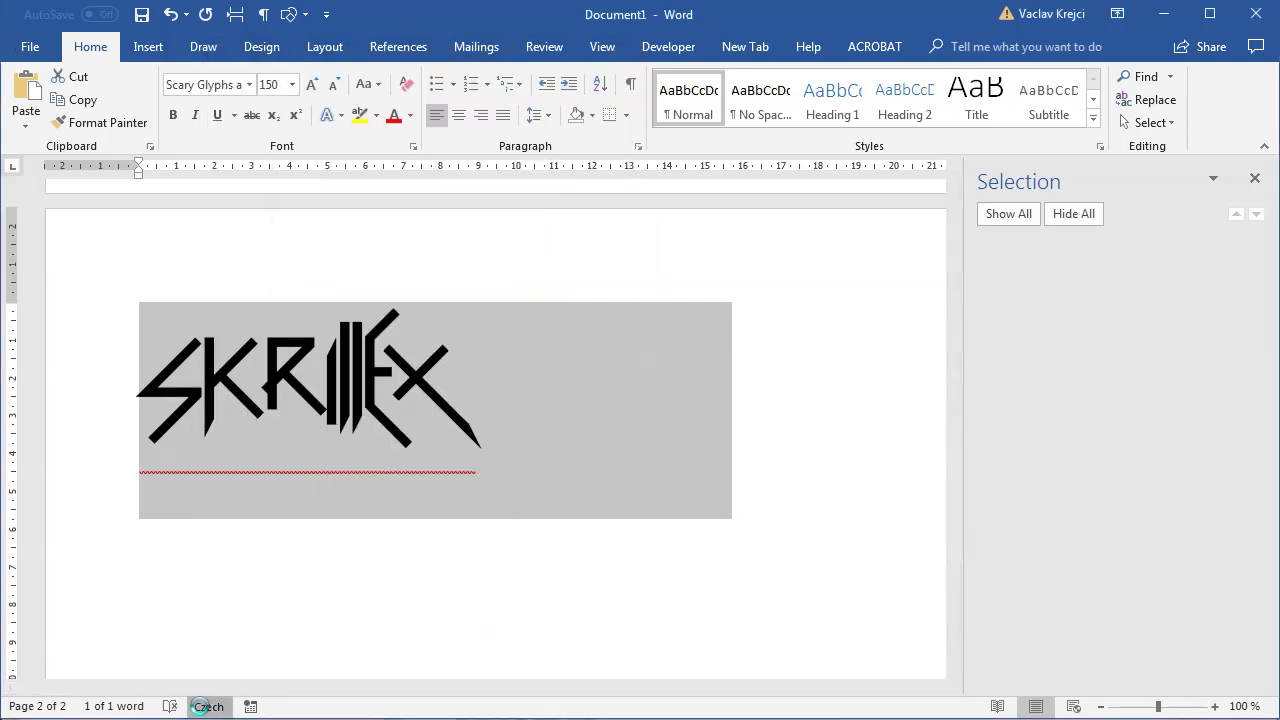
pyautogui.click(522, 430)
pyautogui.click(667, 474)
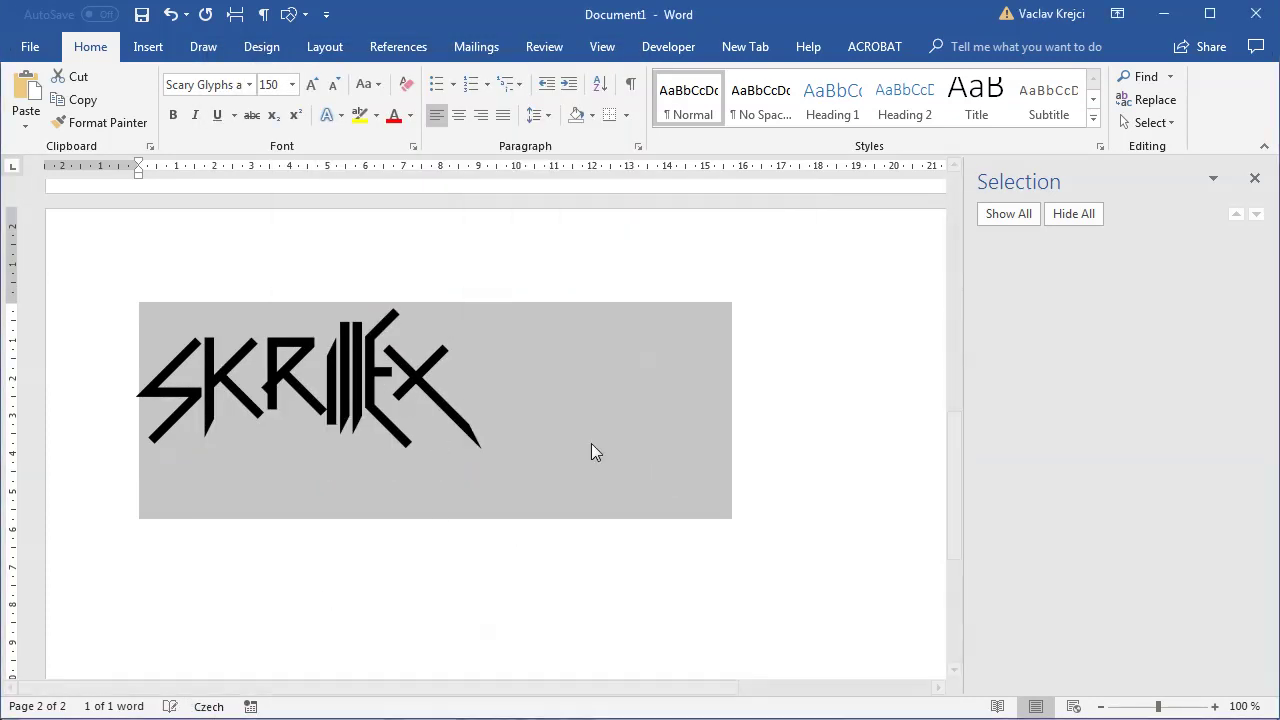
# Switch the input language to English (United States) and write "Skrillex" again on a new line, using the font's alternate letterforms
pyautogui.click(540, 406)
pyautogui.press('Return')
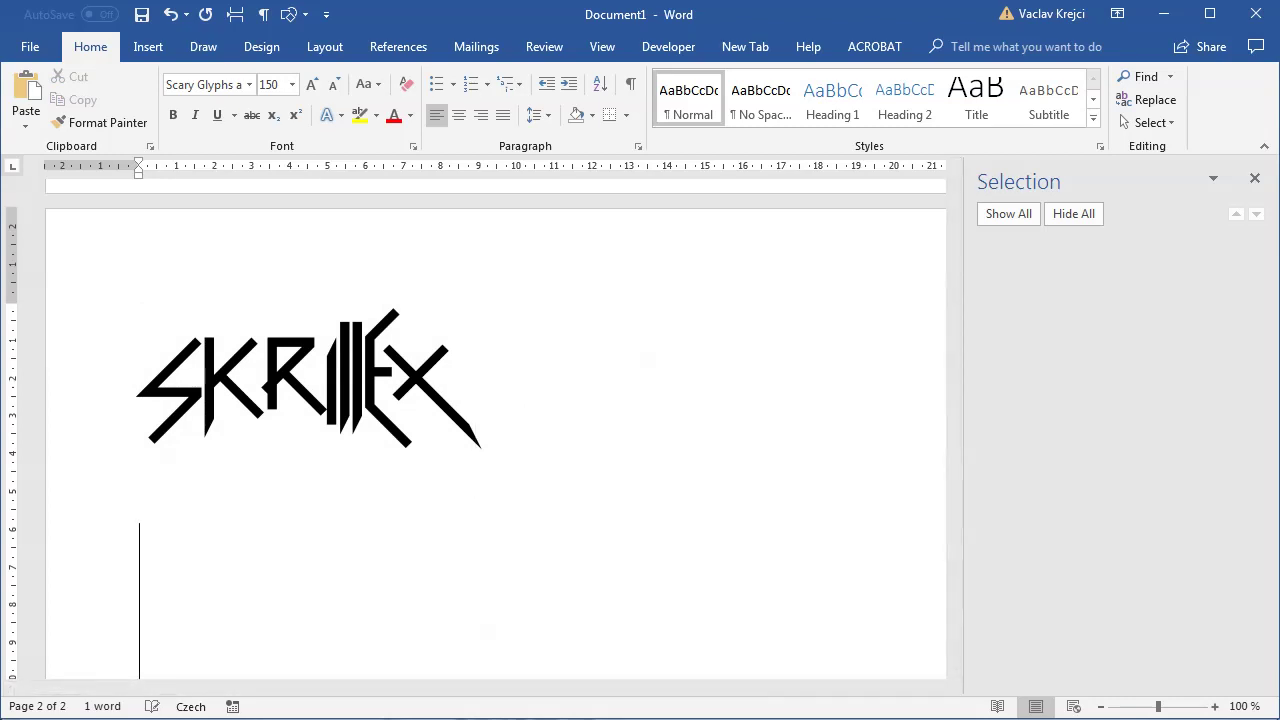
pyautogui.moveTo(957, 441); pyautogui.dragTo(956, 465)
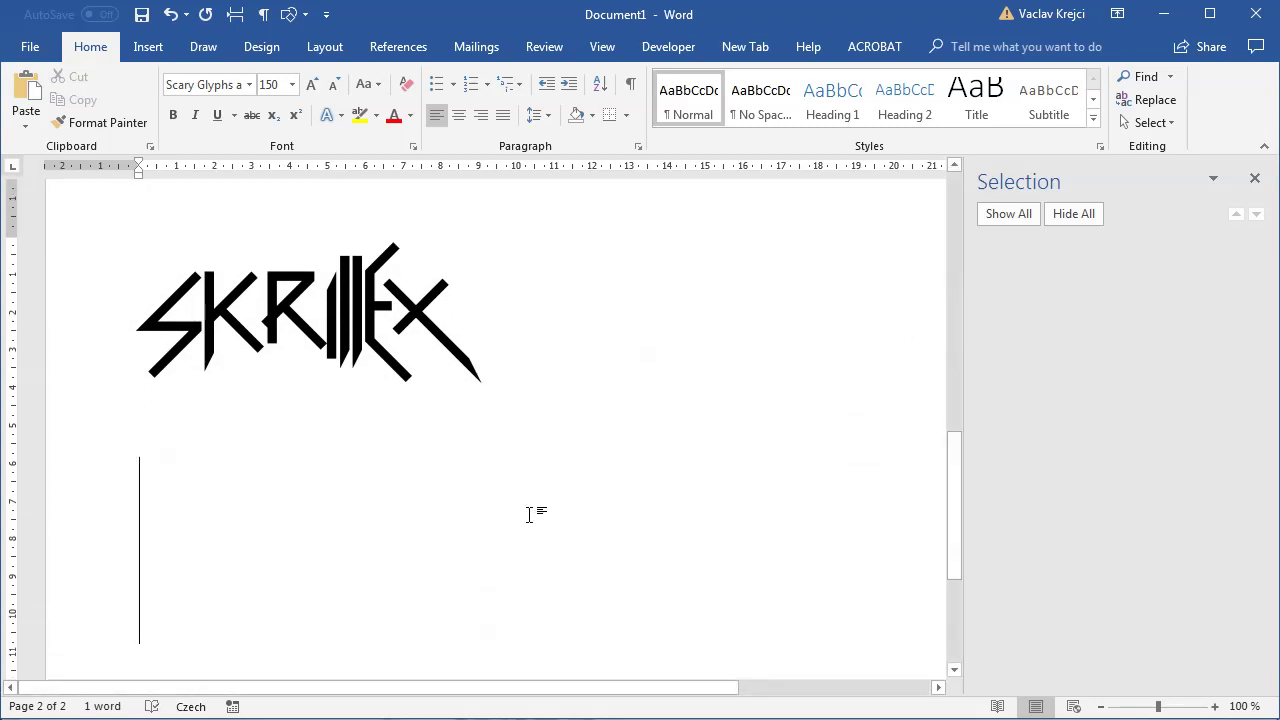
pyautogui.hotkey('alt', 'shift')
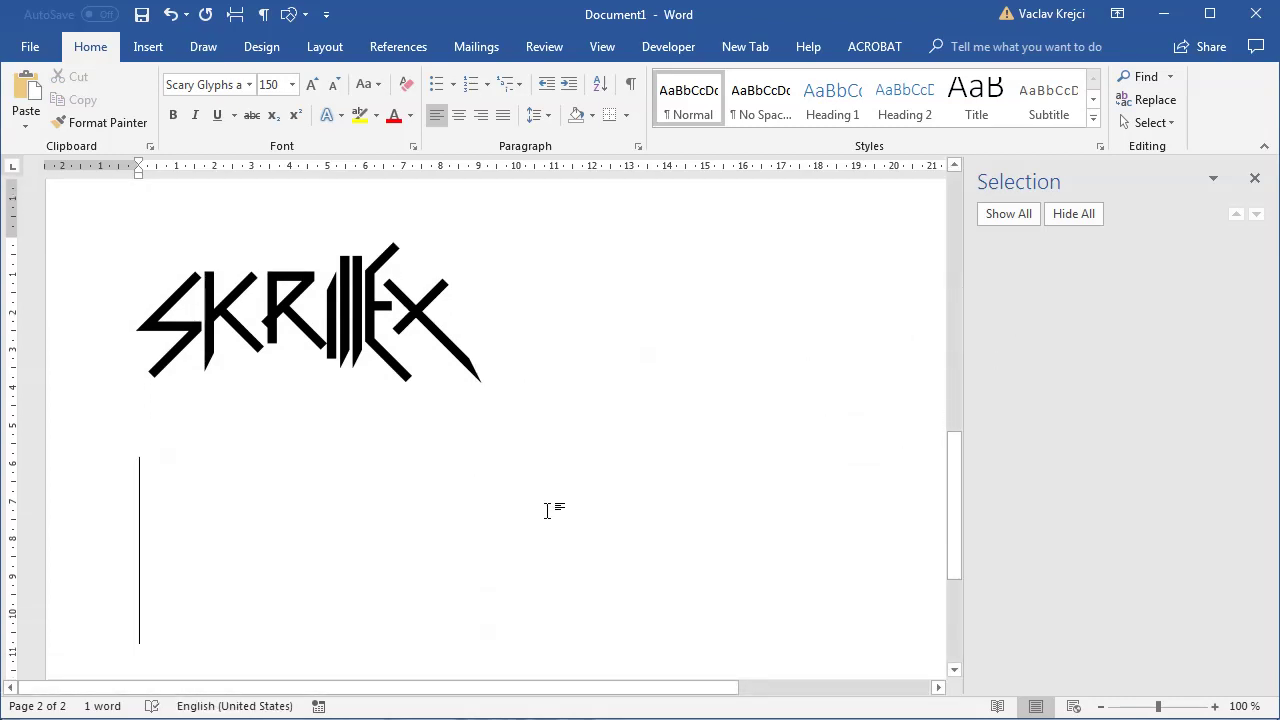
pyautogui.write('Skrillex')
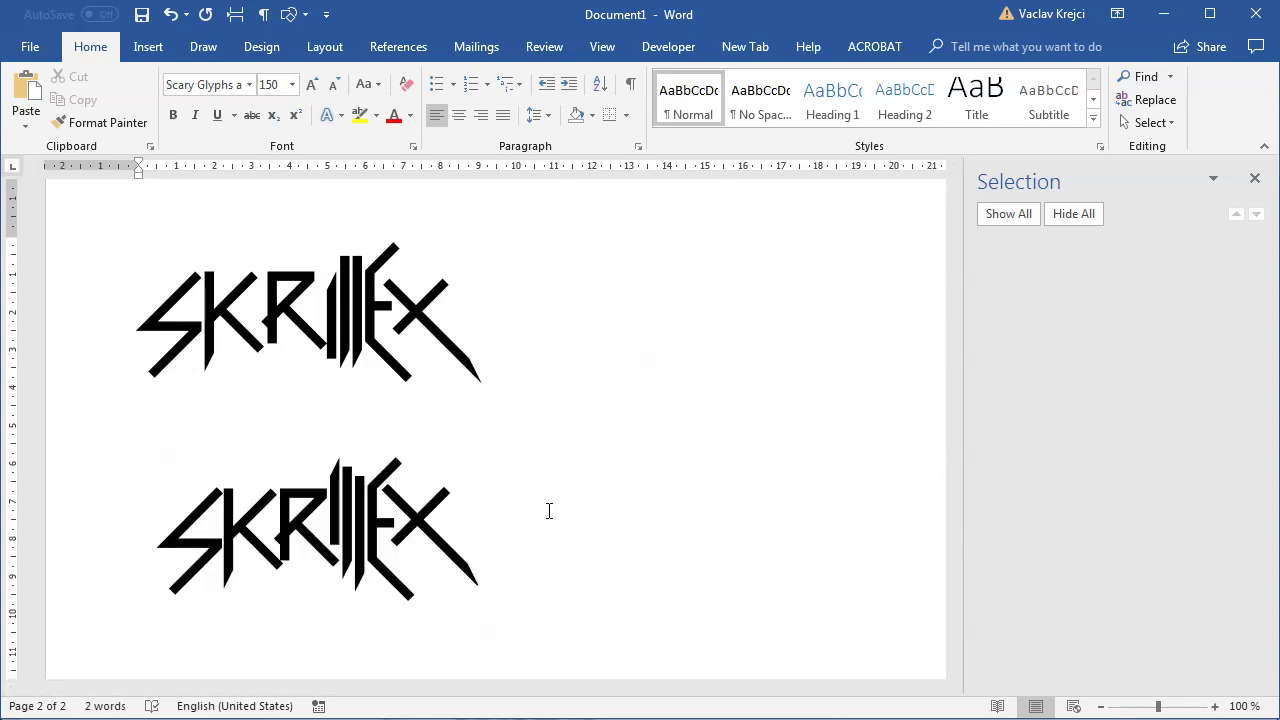
pyautogui.tripleClick(549, 510)
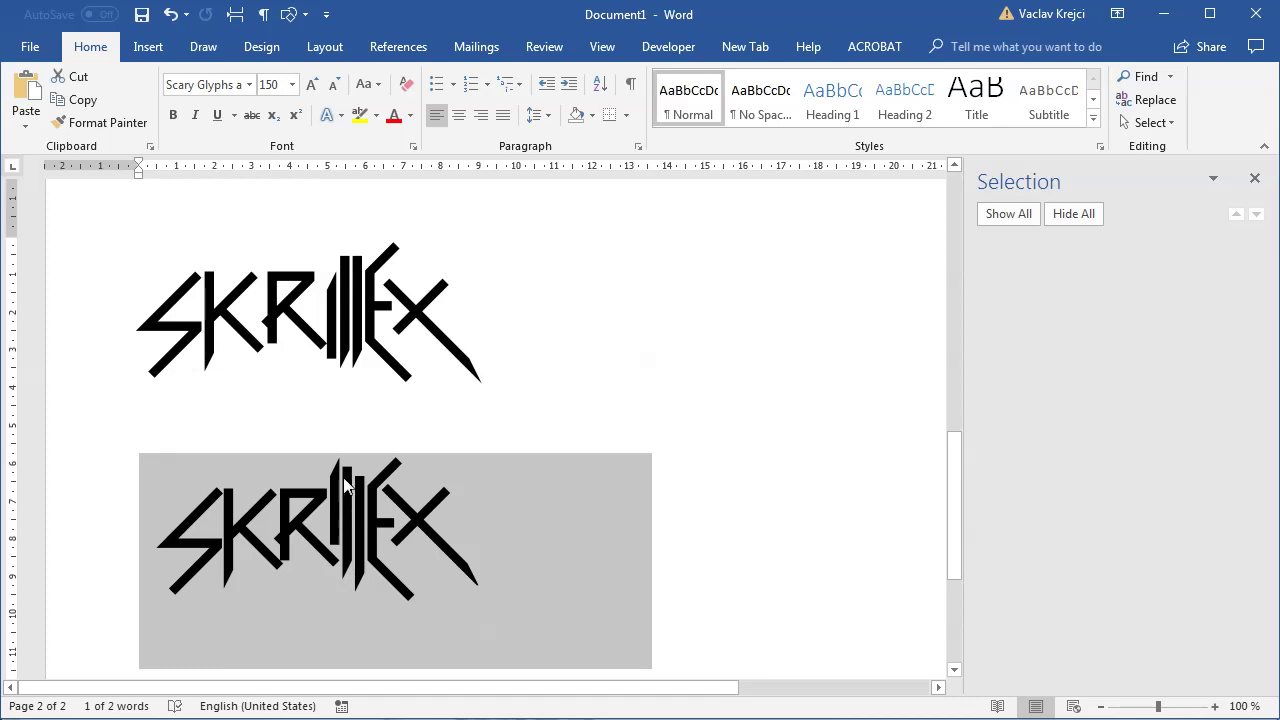
# Colour the letters "ill" in the middle of the upper word red
pyautogui.click(341, 313)
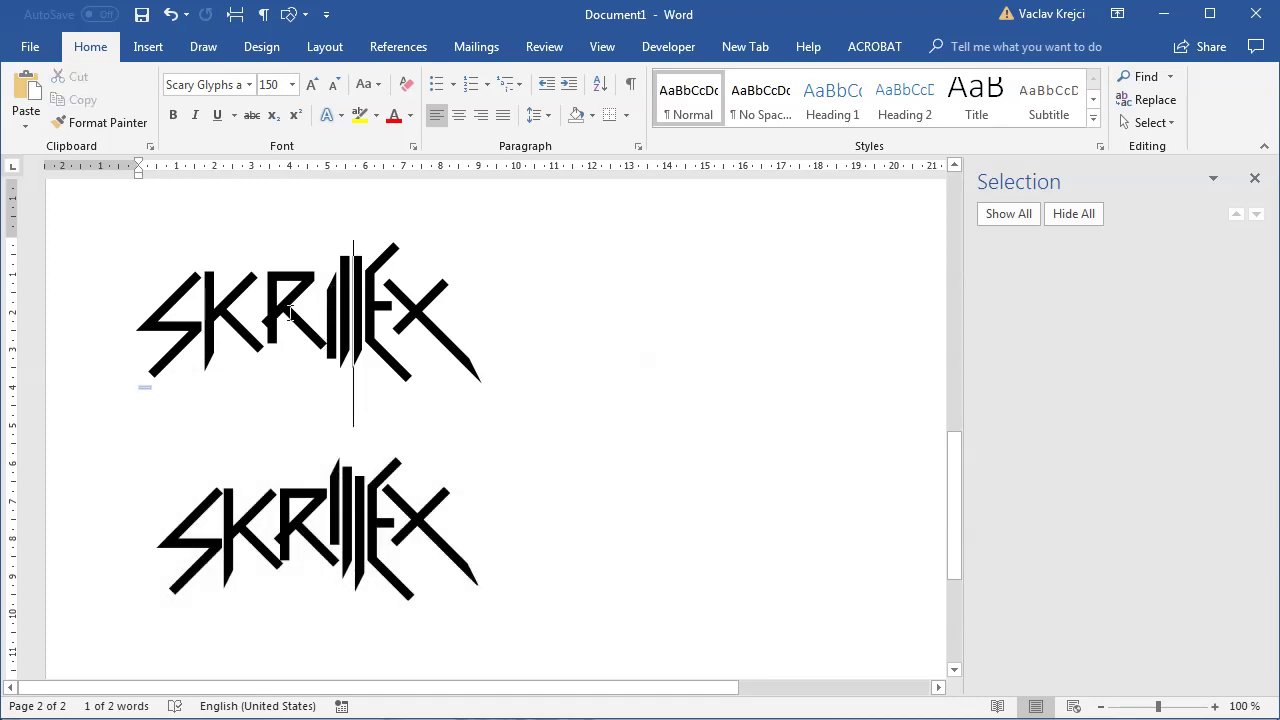
pyautogui.moveTo(327, 313); pyautogui.dragTo(367, 313)
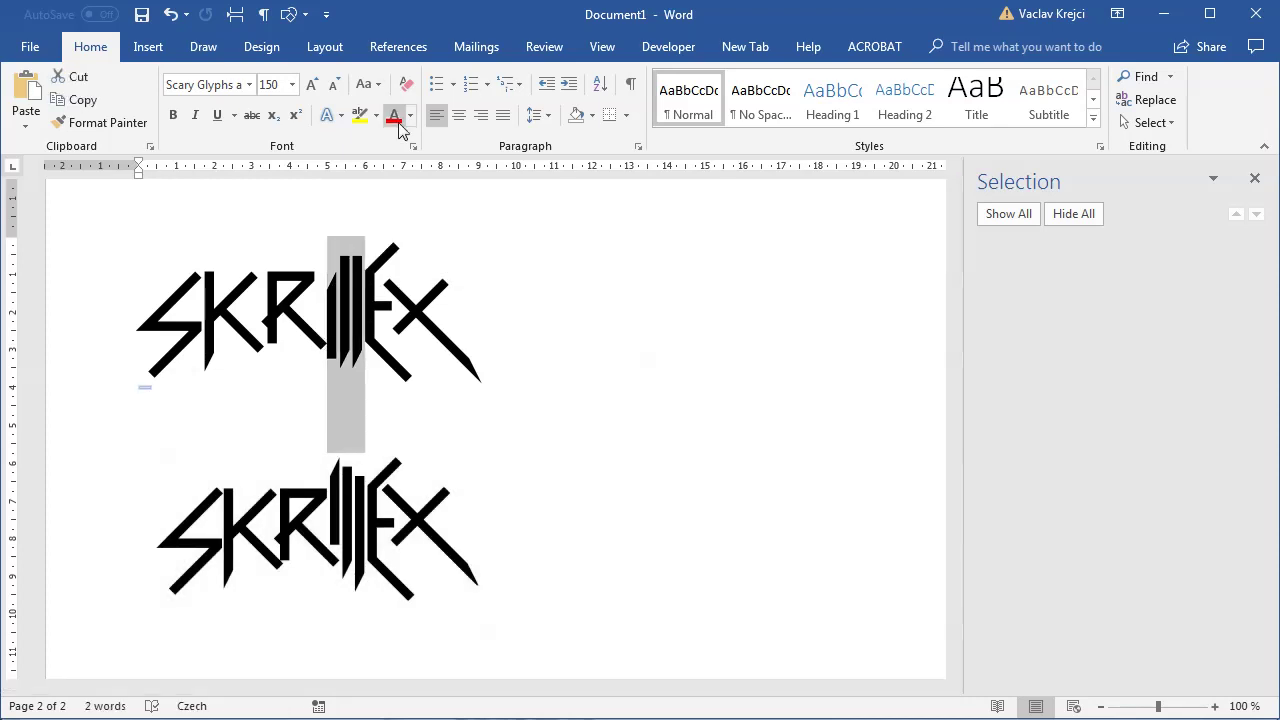
pyautogui.click(397, 118)
pyautogui.click(387, 320)
pyautogui.click(400, 517)
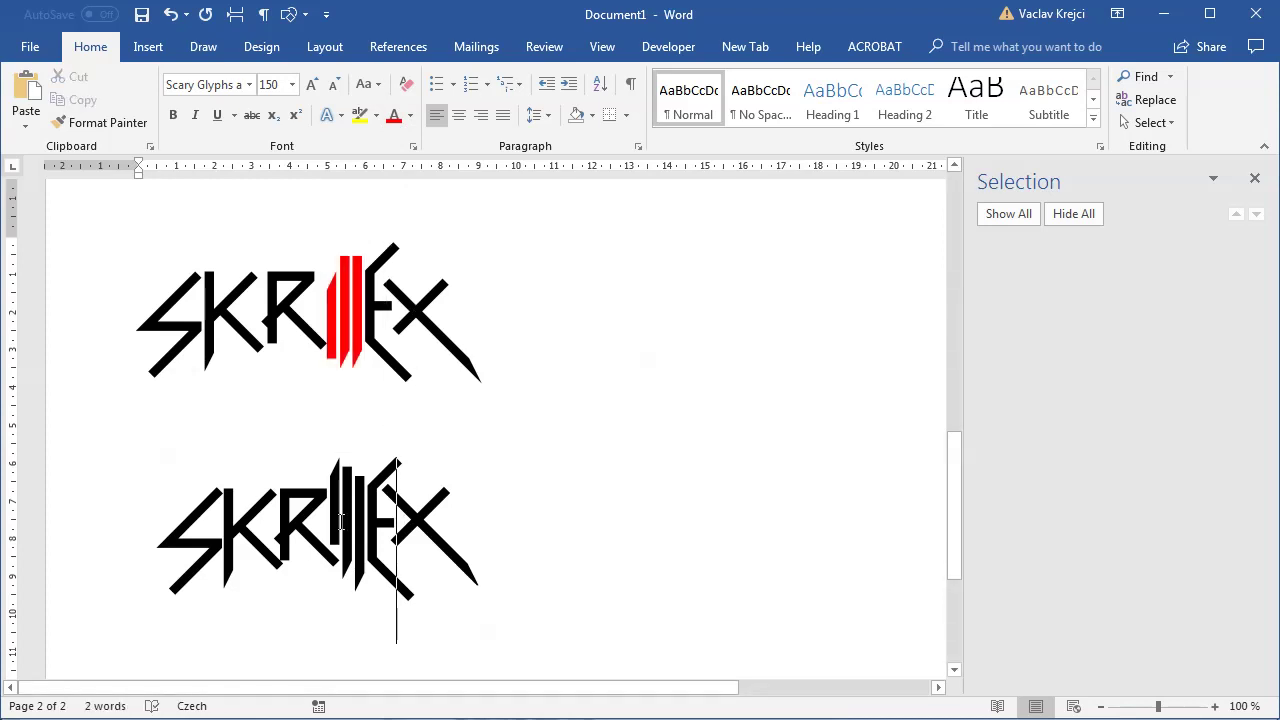
pyautogui.tripleClick(343, 535)
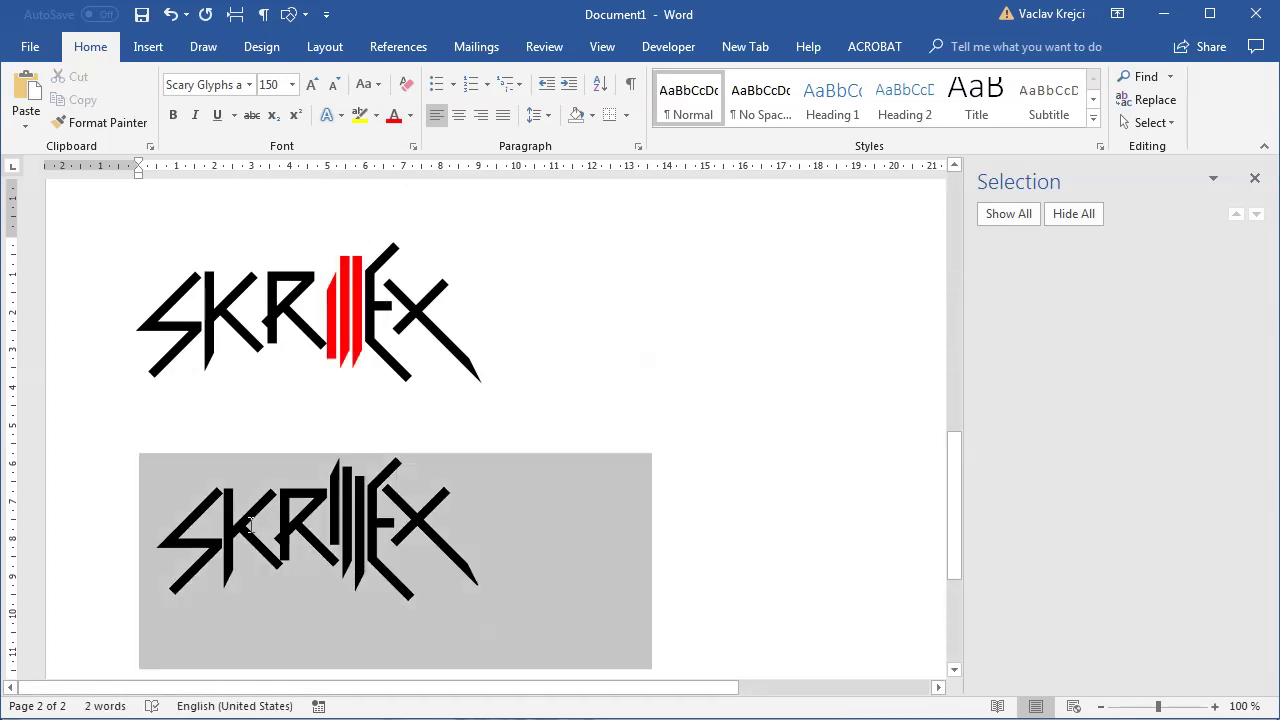
pyautogui.click(397, 532)
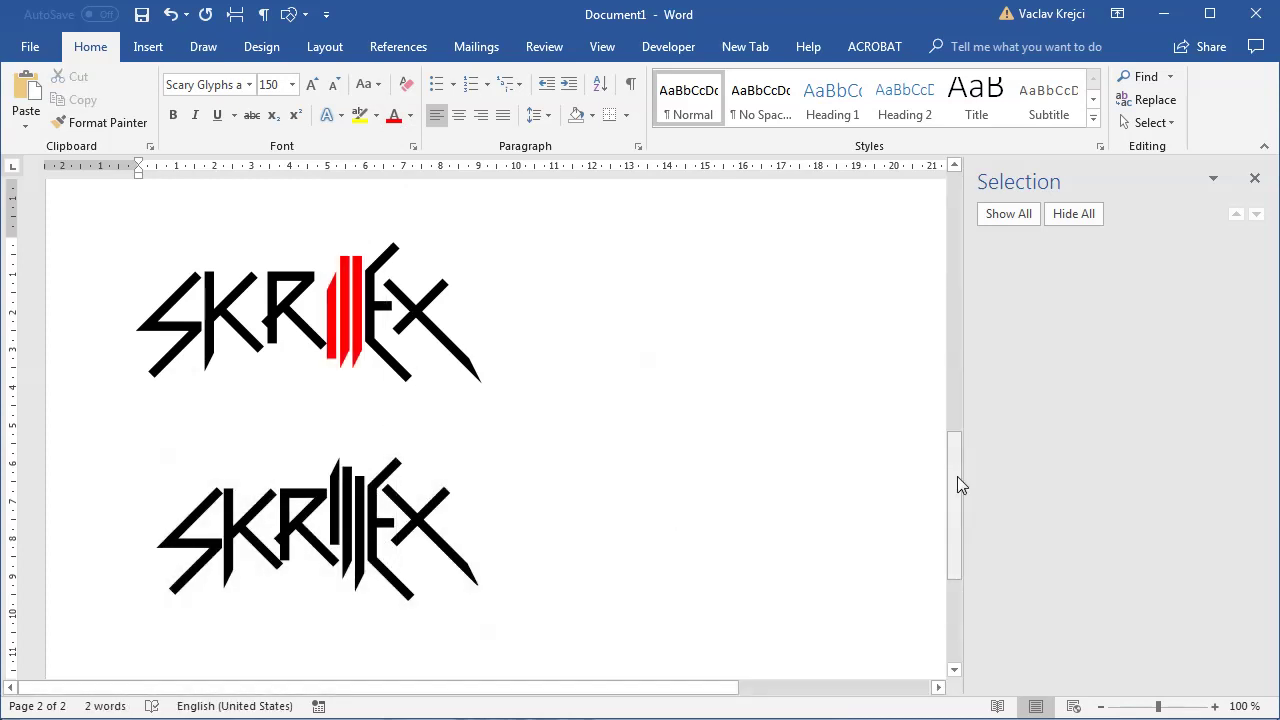
pyautogui.moveTo(1158, 706); pyautogui.dragTo(1151, 707)
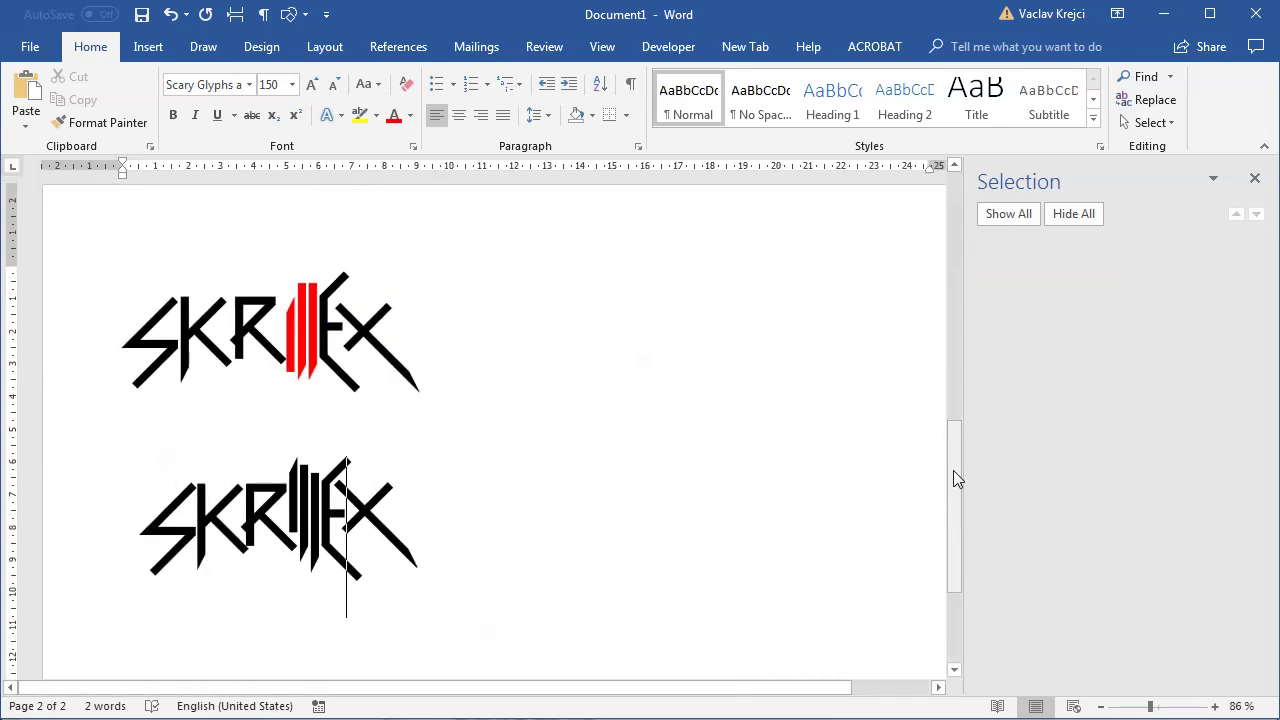